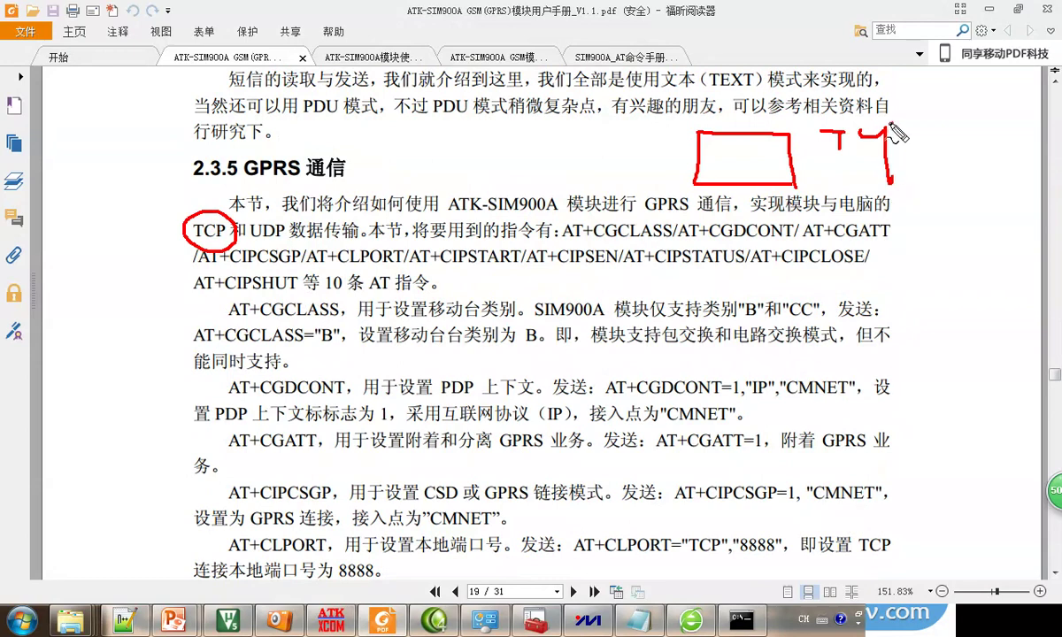
Finish the handwritten TCP label, sketch a second box with a circle on its upper edge over the GPRS 通信 section, and clear the annotations
left_click_drag(887, 133, 896, 147)
left_click_drag(428, 131, 427, 202)
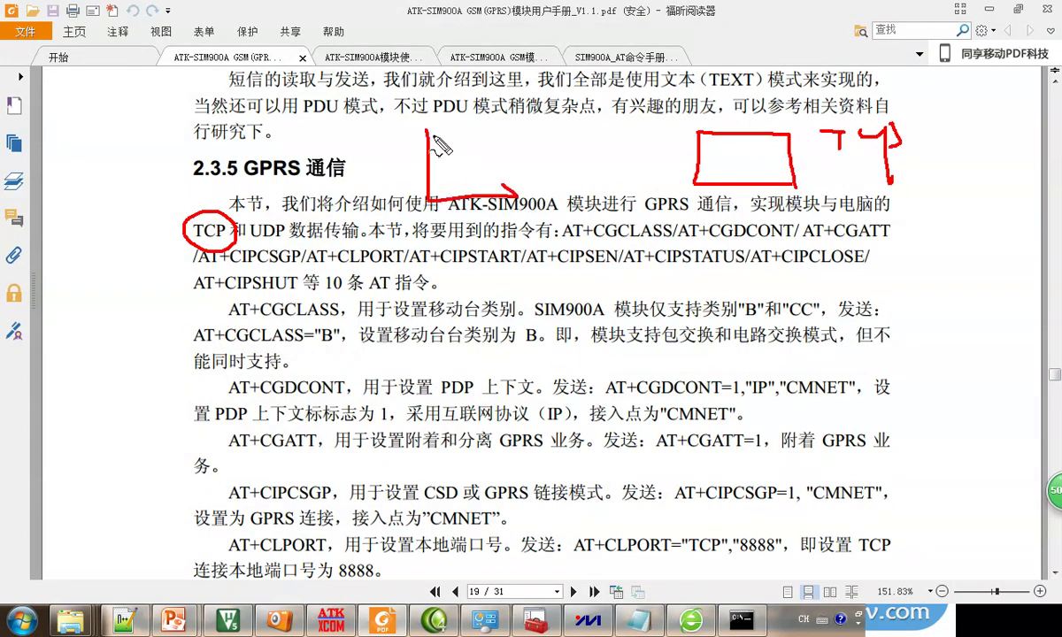
mouse_move(427, 131)
left_mouse_down()
mouse_move(541, 140)
mouse_move(524, 187)
mouse_move(506, 187)
left_mouse_up()
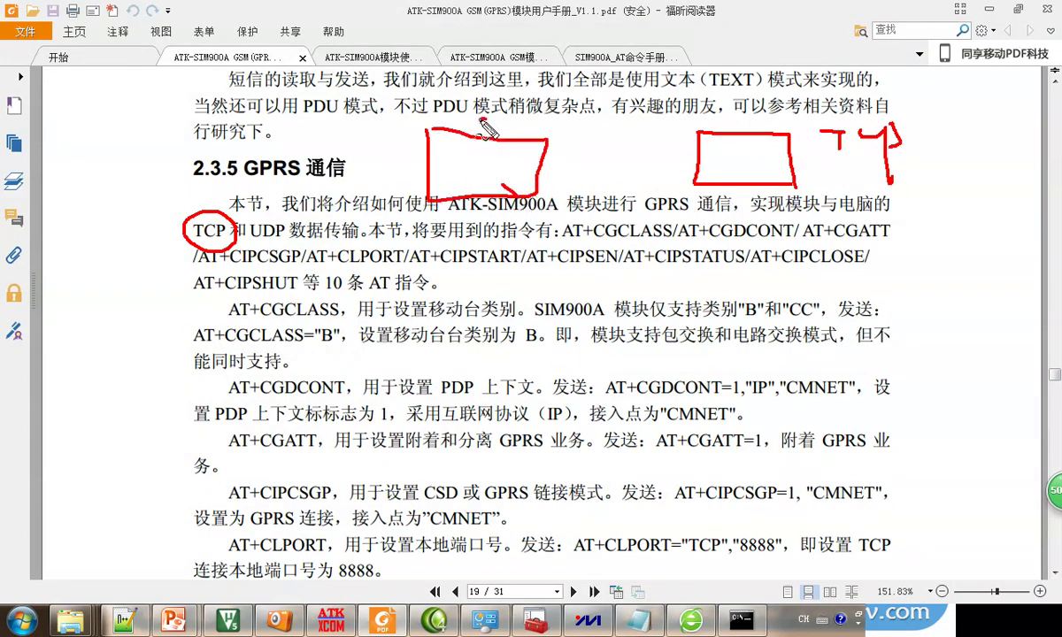
mouse_move(483, 118)
left_mouse_down()
mouse_move(508, 149)
mouse_move(486, 117)
left_mouse_up()
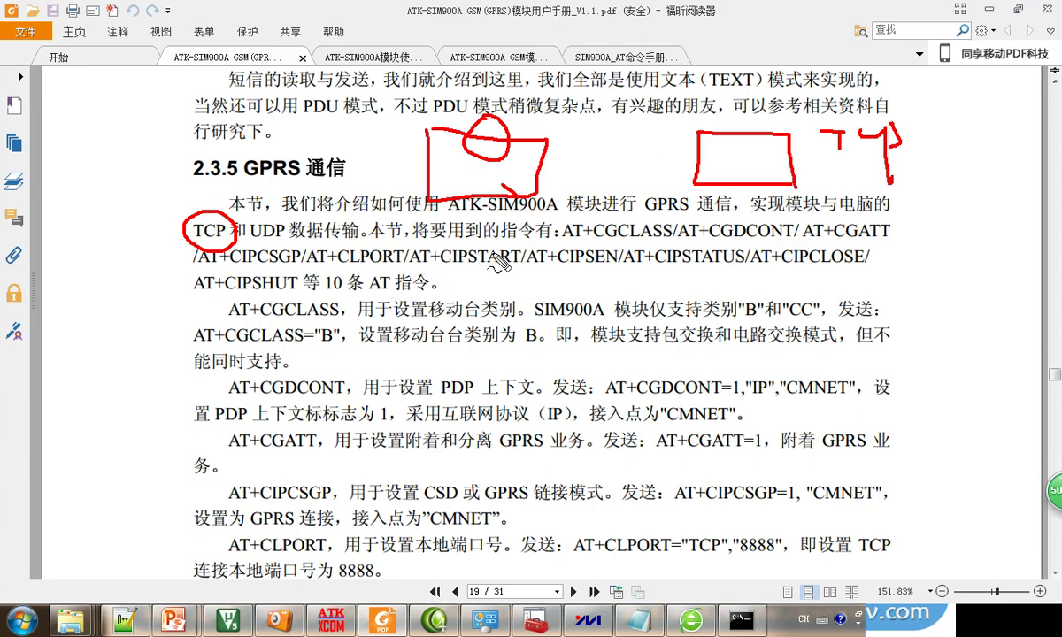
key("Escape")
scroll(430, 375, "down", 5)
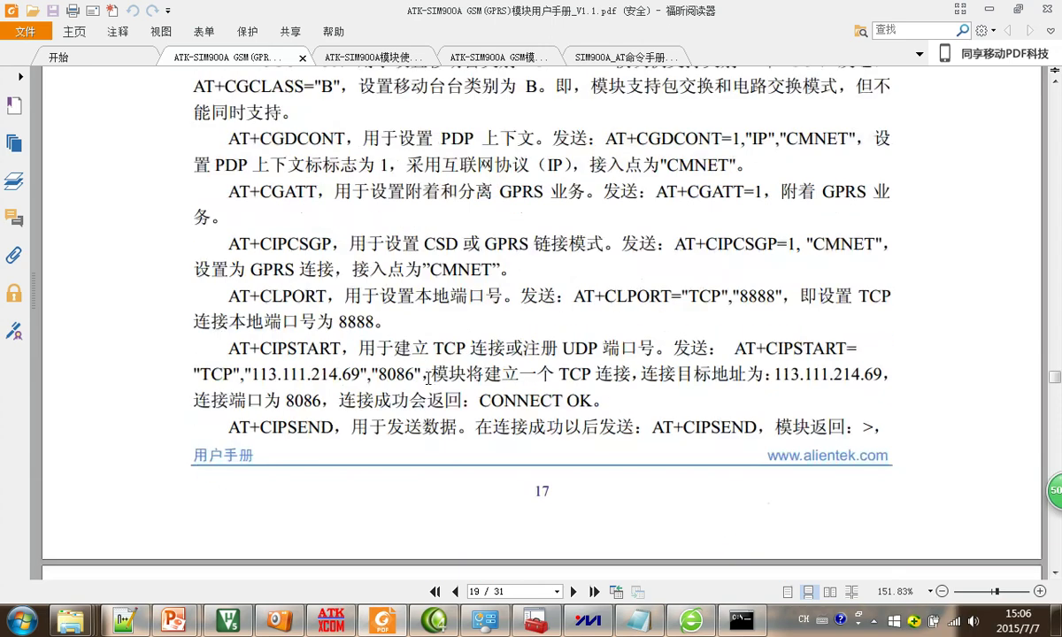
scroll(430, 375, "up", 5)
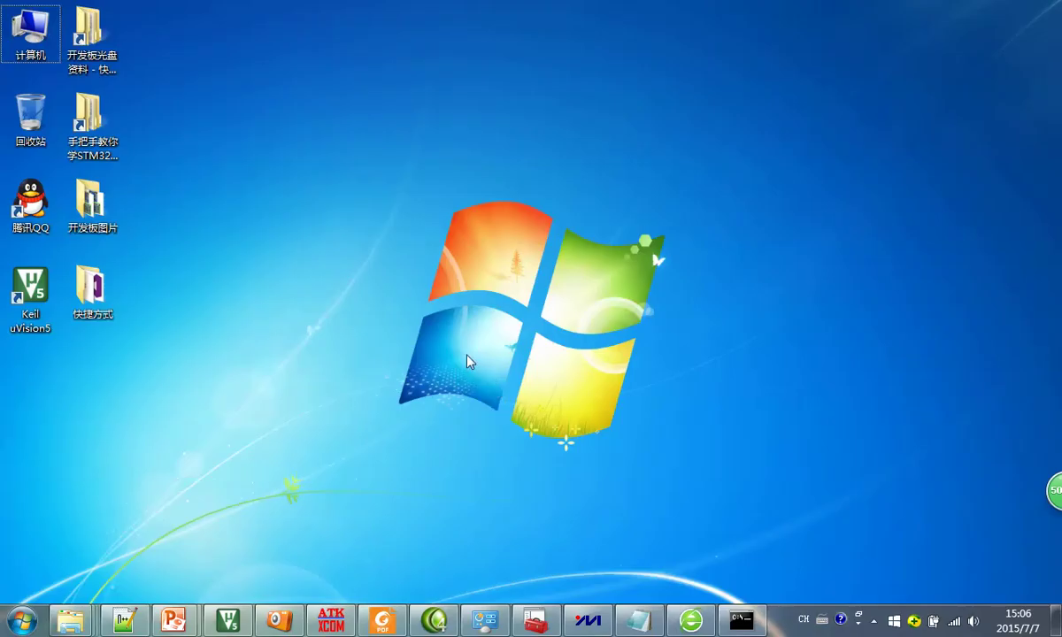
Switch to the PowerPoint slide show, page through the 模块测试方法 slides, and leave the show
right_click(469, 361)
left_click(361, 285)
mouse_move(173, 620)
left_click(271, 554)
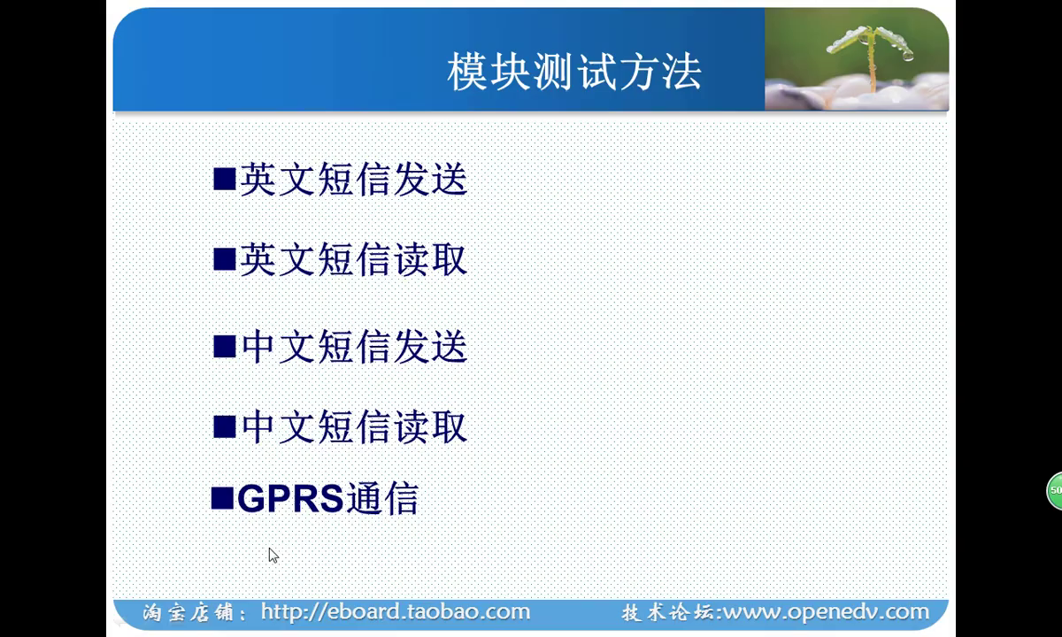
scroll(304, 532, "down", 6)
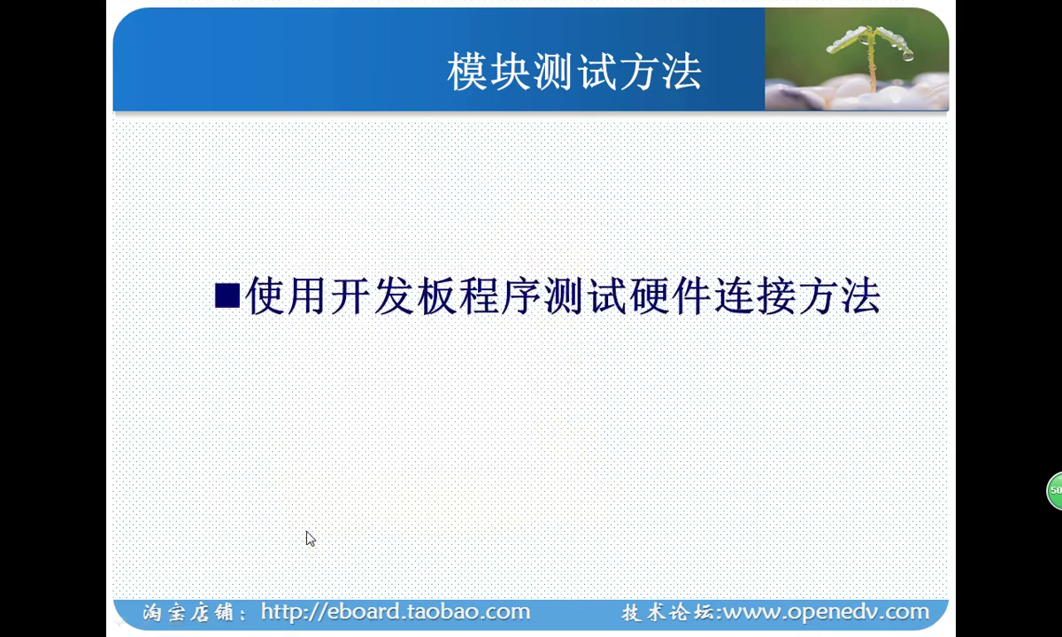
scroll(307, 537, "down", 3)
scroll(307, 537, "up", 3)
key("Escape")
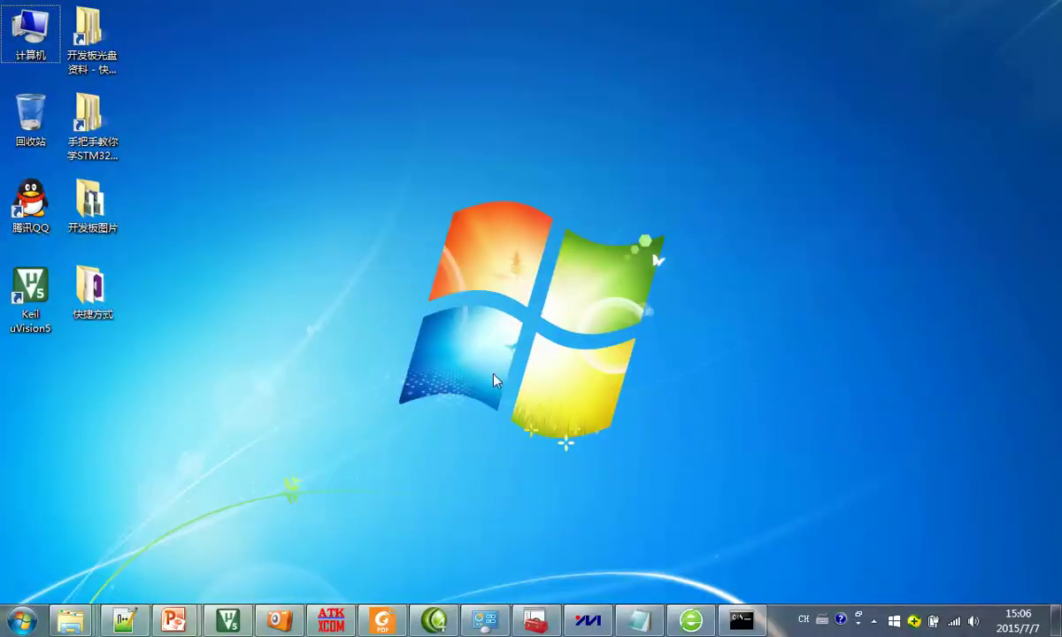
Sketch a red network diagram on the desktop: a large box connected by a line to a circle that branches to two smaller circles
mouse_move(354, 100)
left_mouse_down()
mouse_move(558, 276)
mouse_move(524, 104)
mouse_move(556, 270)
left_mouse_up()
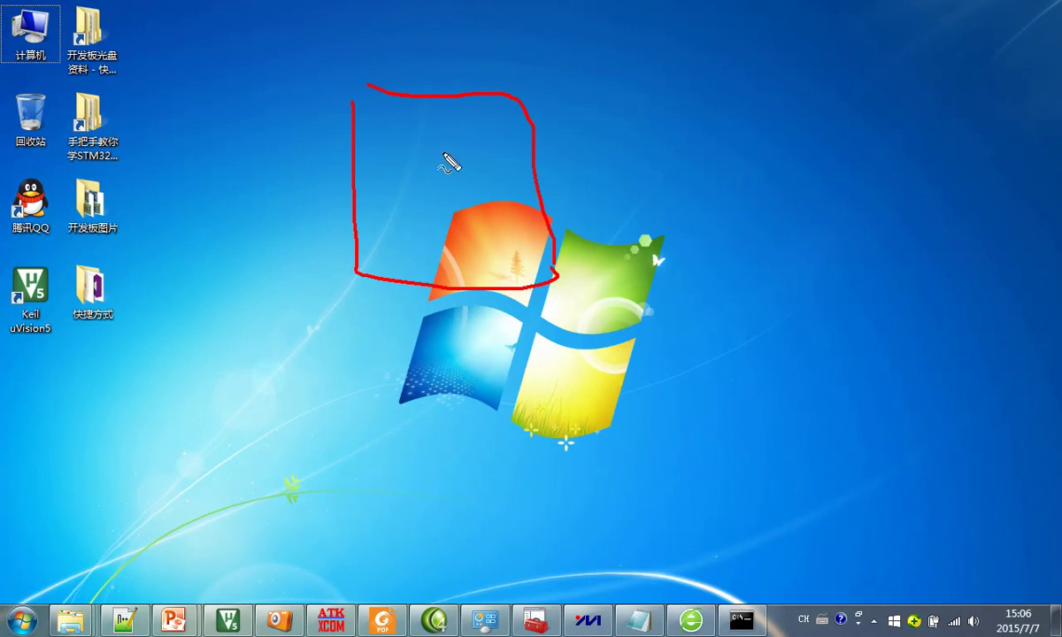
left_click_drag(536, 162, 1015, 138)
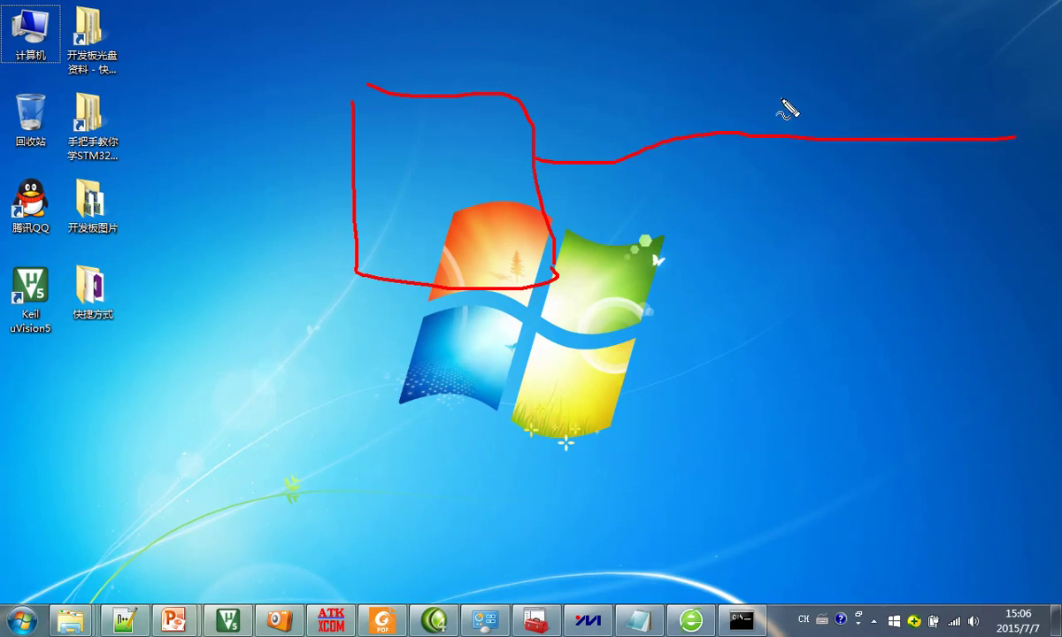
left_click_drag(781, 96, 830, 123)
left_click_drag(766, 175, 650, 324)
mouse_move(605, 320)
left_mouse_down()
mouse_move(624, 398)
mouse_move(646, 341)
left_mouse_up()
left_click_drag(799, 193, 815, 351)
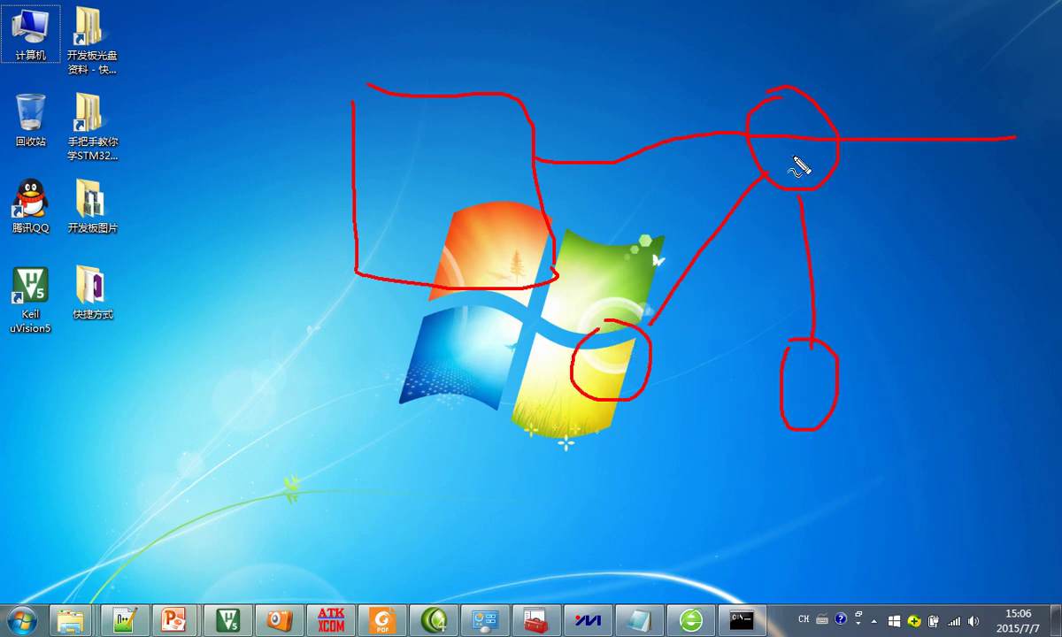
Retrace the diagram's central circle, draw arrows from the outside into it and from it to one smaller circle, and clear the sketch
mouse_move(802, 166)
left_mouse_down()
mouse_move(782, 105)
mouse_move(772, 176)
mouse_move(852, 125)
mouse_move(788, 86)
left_mouse_up()
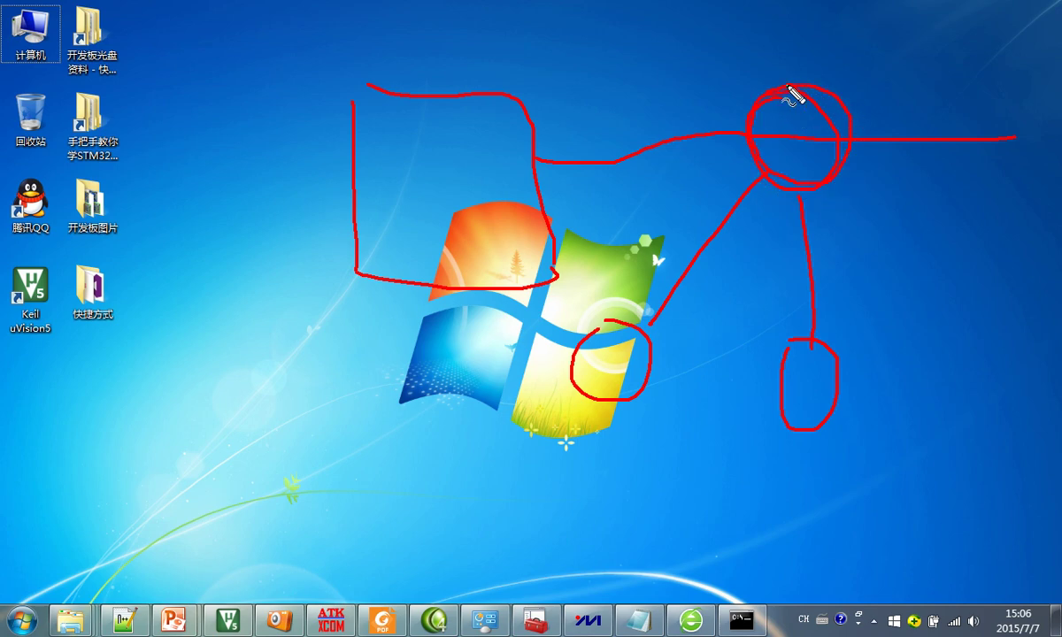
left_click_drag(779, 156, 652, 324)
mouse_move(972, 89)
left_mouse_down()
mouse_move(831, 106)
mouse_move(875, 113)
mouse_move(856, 77)
left_mouse_up()
mouse_move(645, 306)
left_mouse_down()
mouse_move(647, 333)
mouse_move(659, 312)
left_mouse_up()
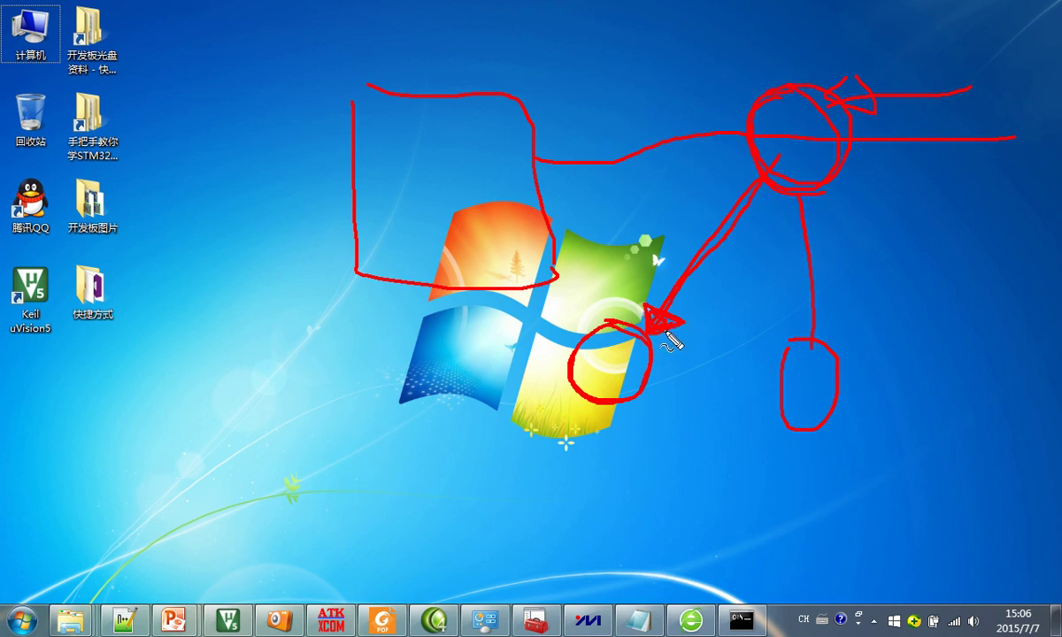
key("Escape")
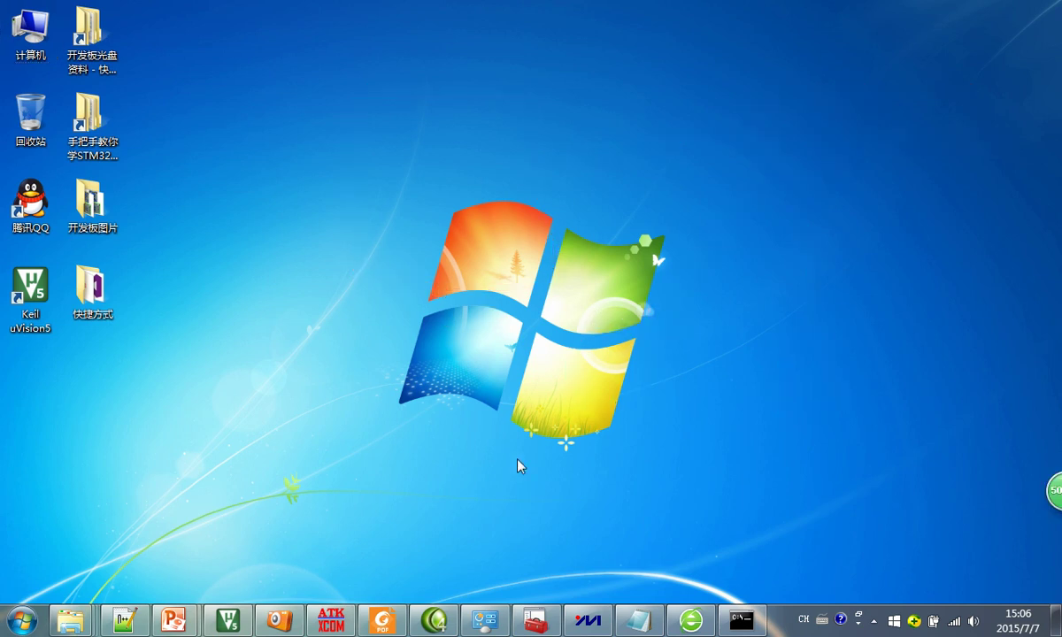
Switch to the 360 browser, view the TL-WR2041N router's DMZ host page, and rerun the Baidu search for ip
left_click(685, 624)
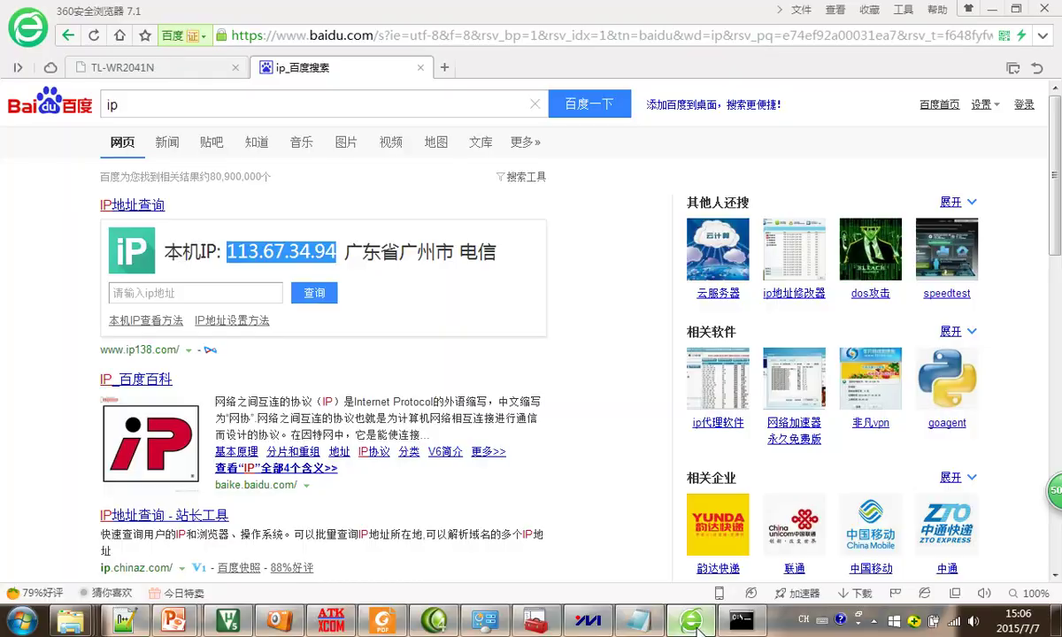
left_click(187, 71)
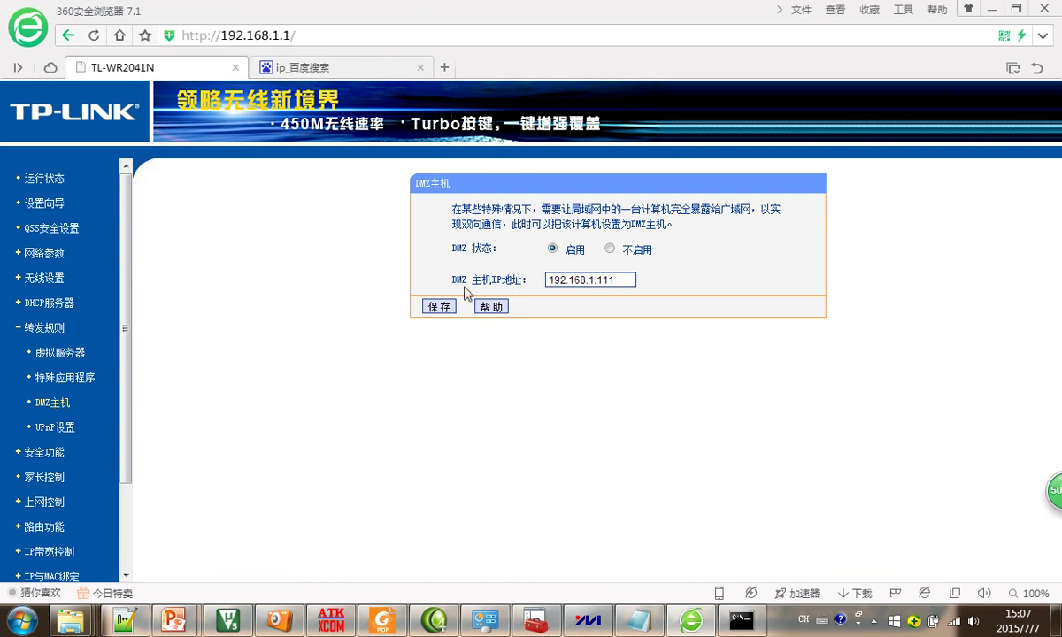
left_click(356, 69)
left_click(584, 104)
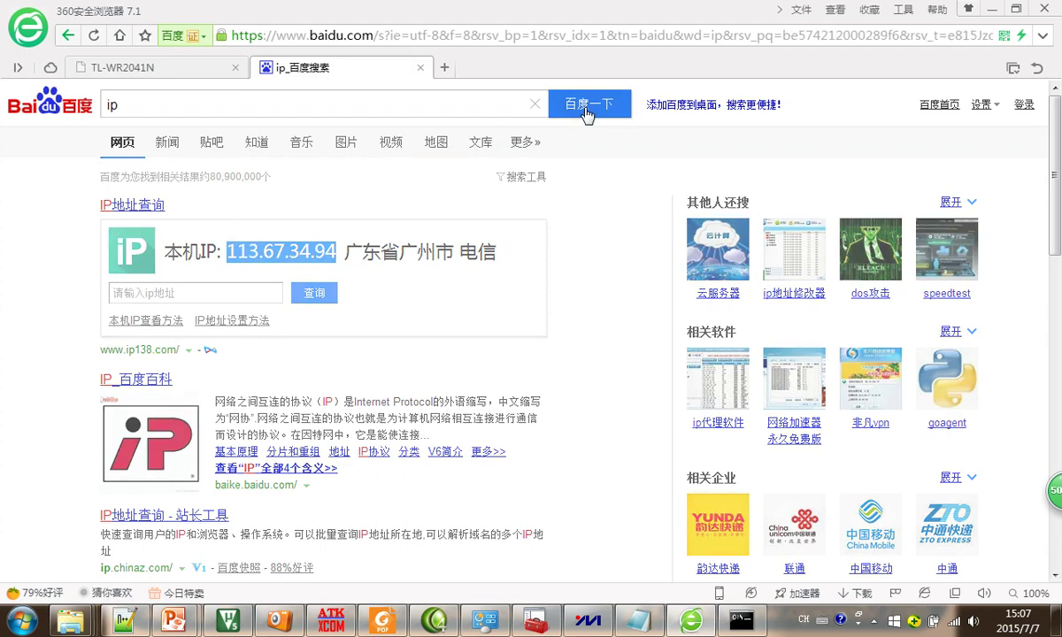
Examine the computer's public IP address in the 本机IP result by highlighting it
double_click(112, 104)
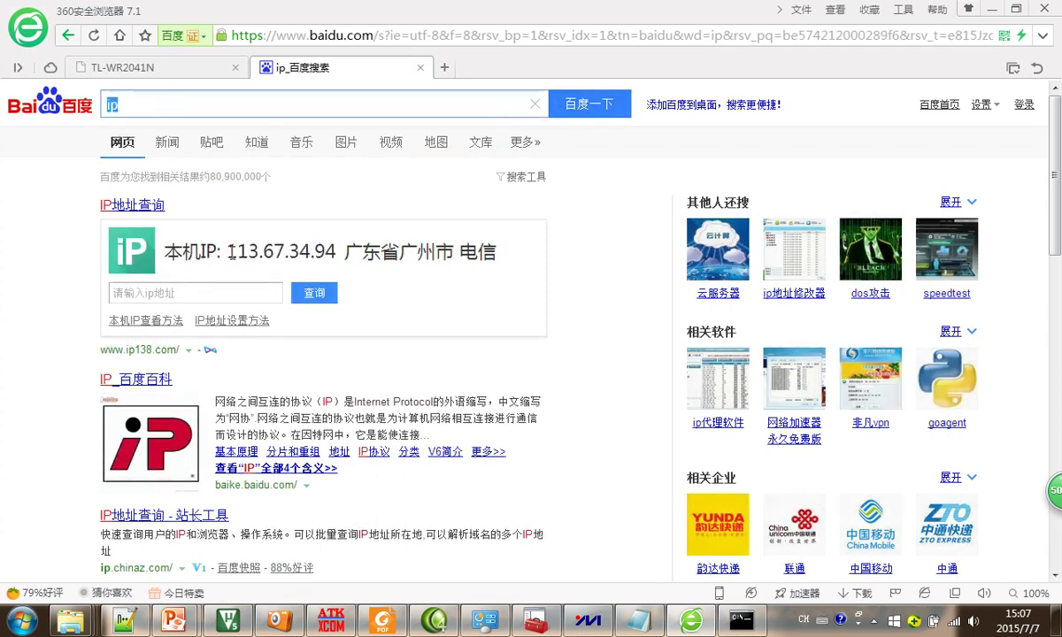
left_click_drag(227, 253, 327, 253)
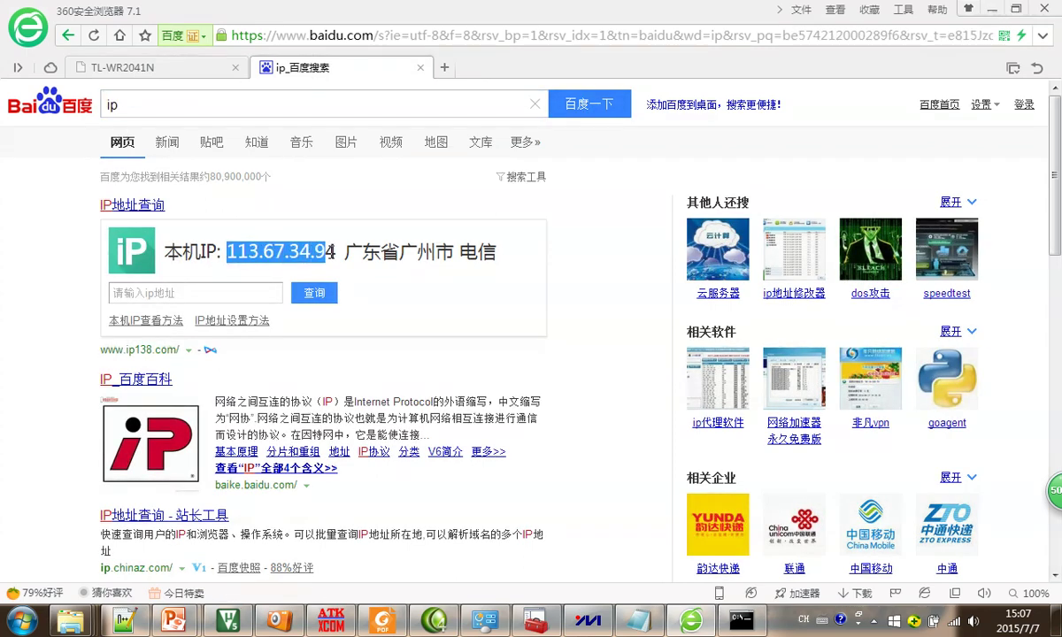
left_click(200, 69)
left_click(326, 73)
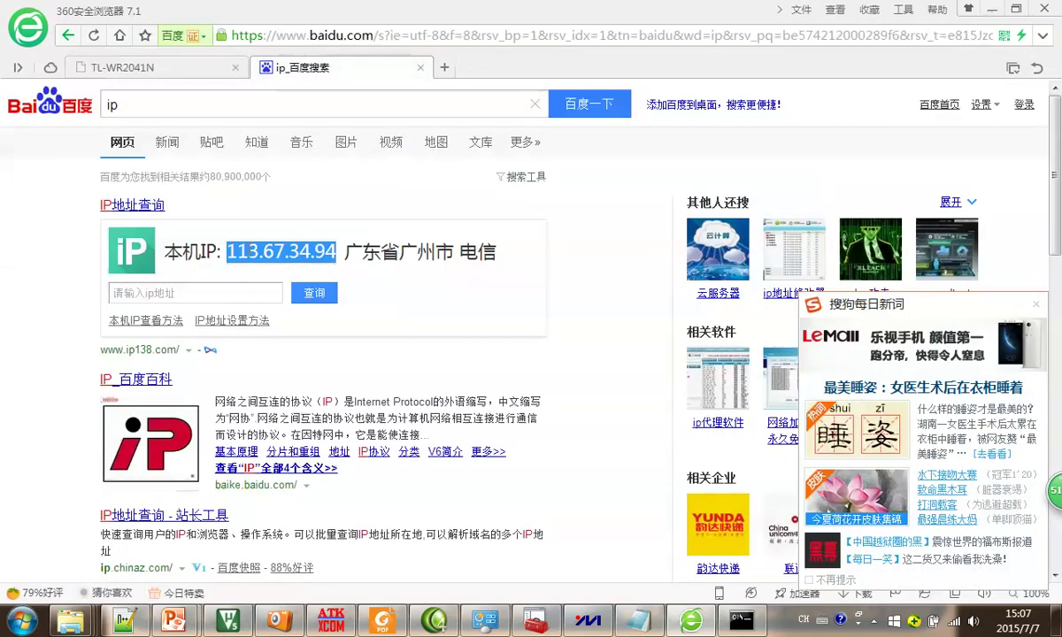
left_click_drag(288, 254, 234, 257)
left_click(531, 69)
double_click(545, 71)
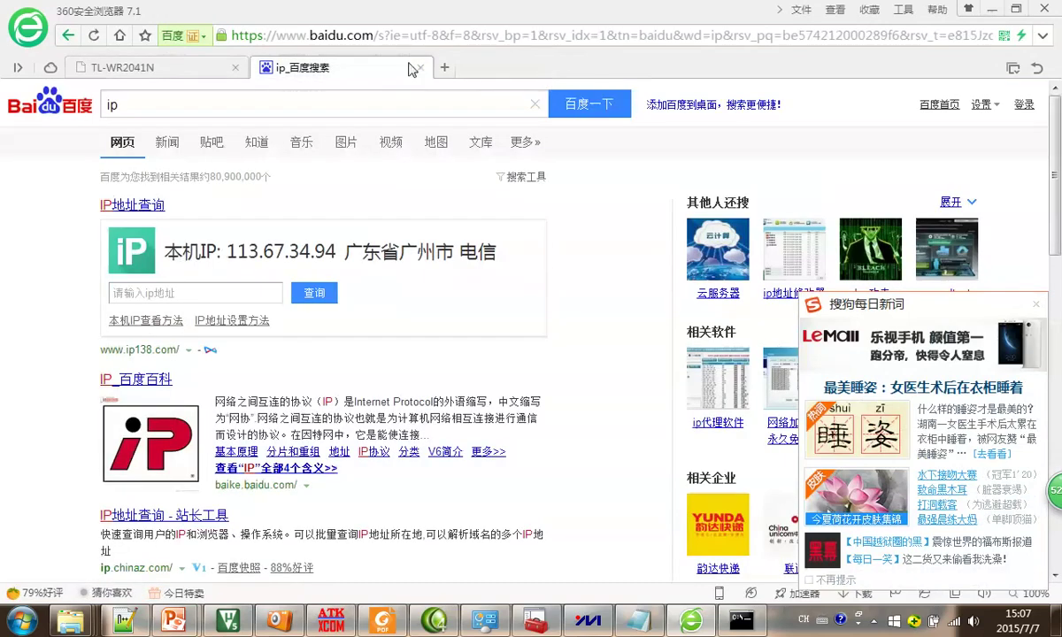
mouse_move(229, 252)
left_mouse_down()
mouse_move(335, 253)
mouse_move(212, 250)
left_mouse_up()
left_click(390, 254)
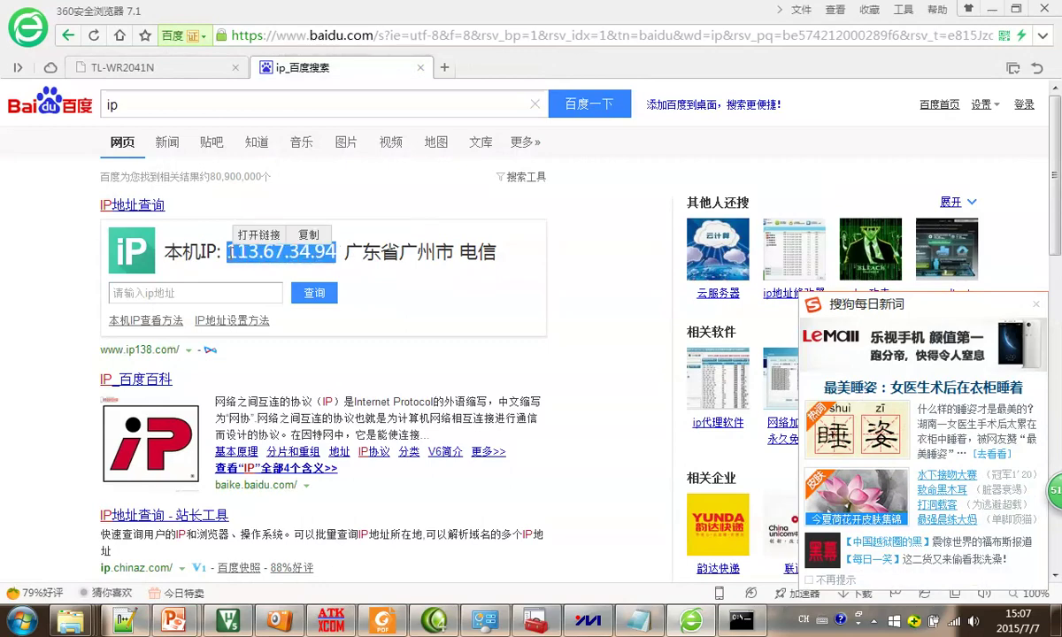
Compare the public IP address in the Baidu result with the host address on the router's DMZ主机 page
left_click(208, 78)
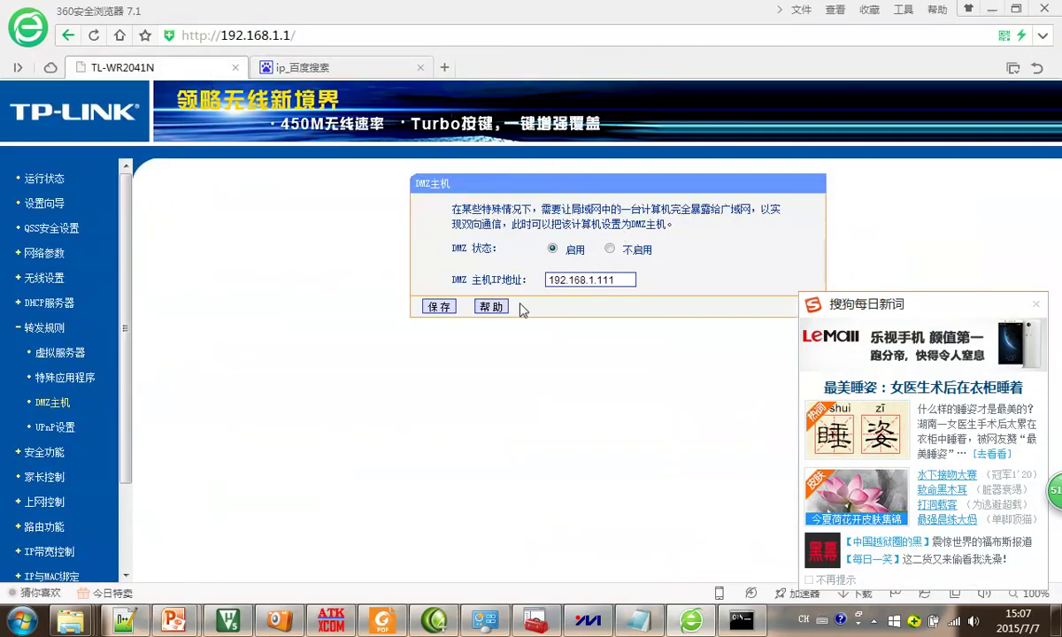
left_click(306, 69)
left_click_drag(340, 252, 230, 252)
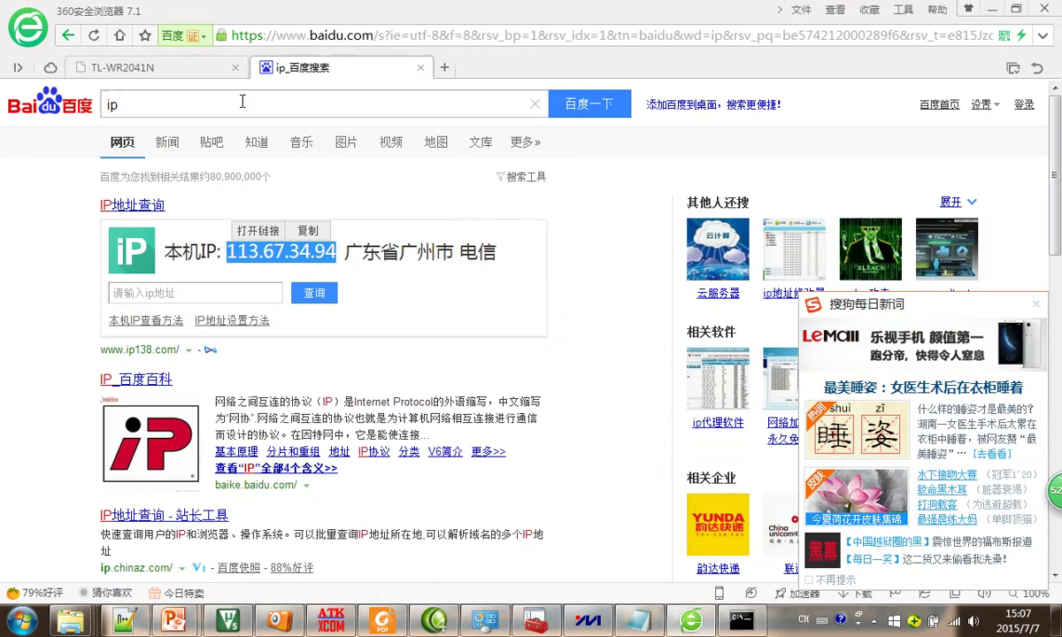
left_click(196, 75)
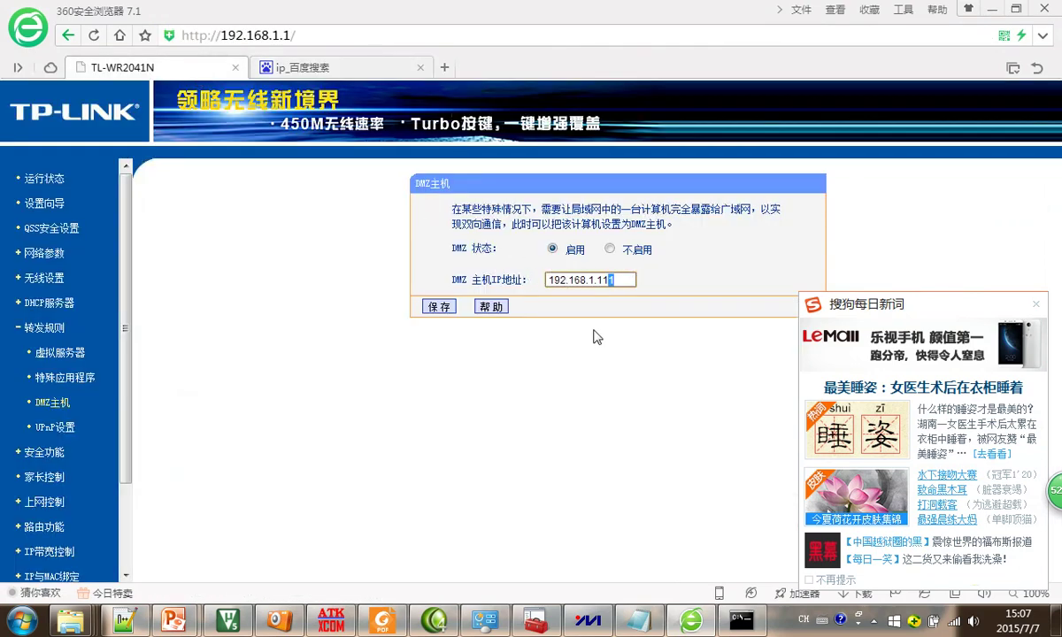
mouse_move(455, 265)
left_mouse_down()
mouse_move(449, 291)
mouse_move(571, 302)
mouse_move(589, 268)
left_mouse_up()
key("Escape")
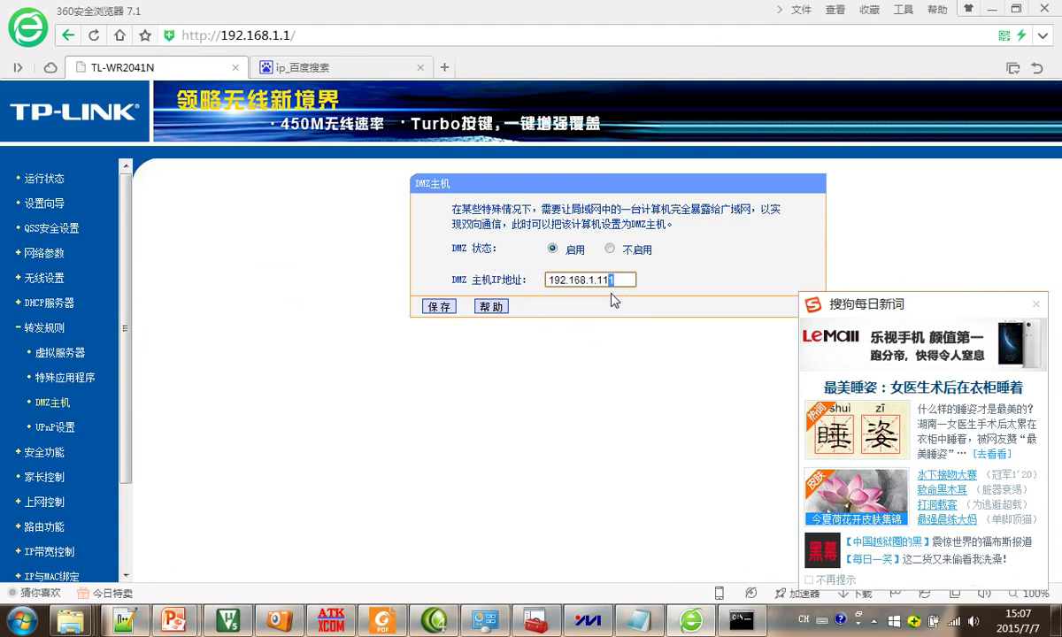
Run ipconfig in the command prompt and circle the computer's IPv4 address in red
mouse_move(741, 619)
left_click(656, 471)
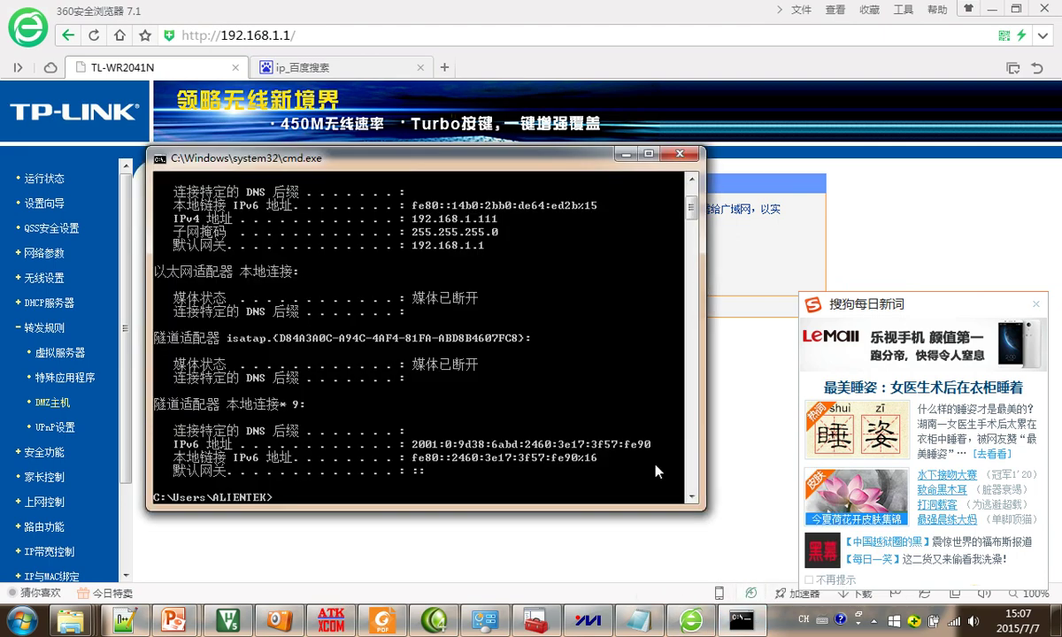
type("ipconfi")
key("Escape")
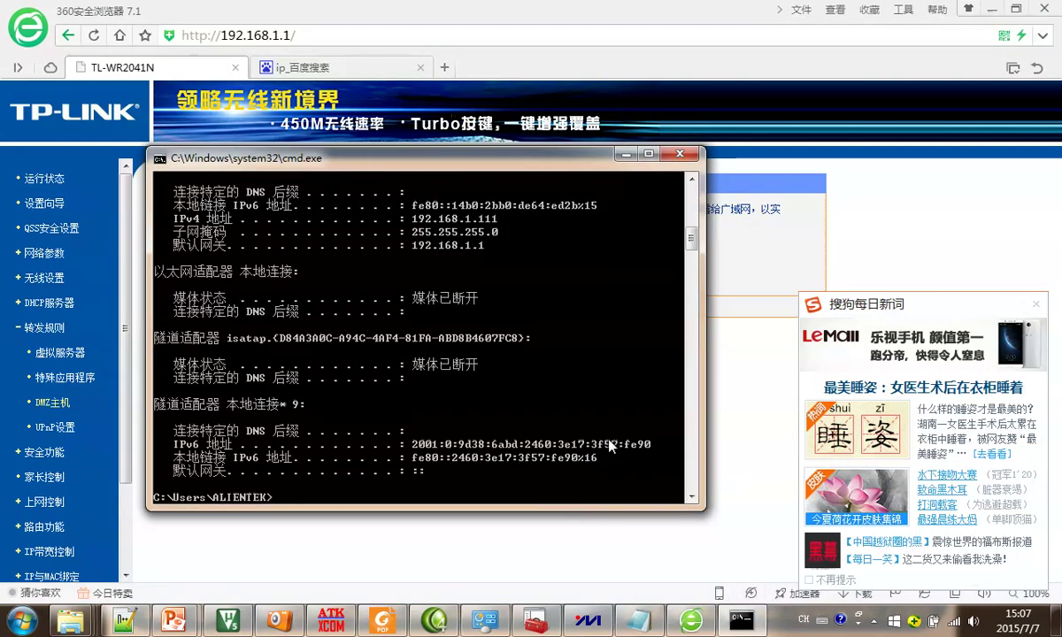
key("ctrl+shift+d")
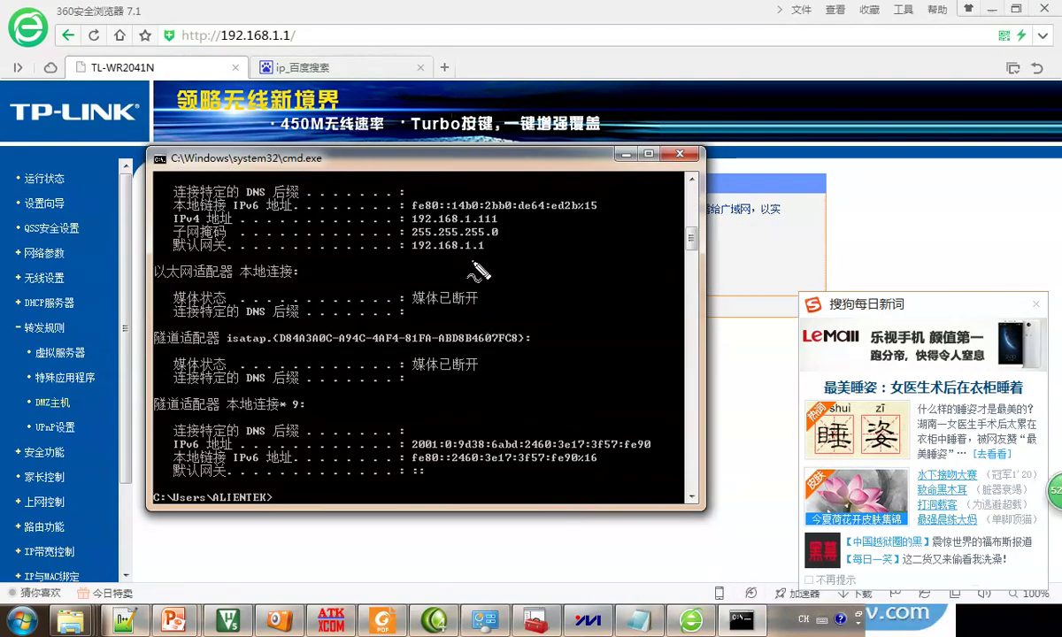
mouse_move(433, 203)
left_mouse_down()
mouse_move(413, 221)
mouse_move(438, 233)
mouse_move(483, 232)
mouse_move(487, 208)
mouse_move(432, 212)
left_mouse_up()
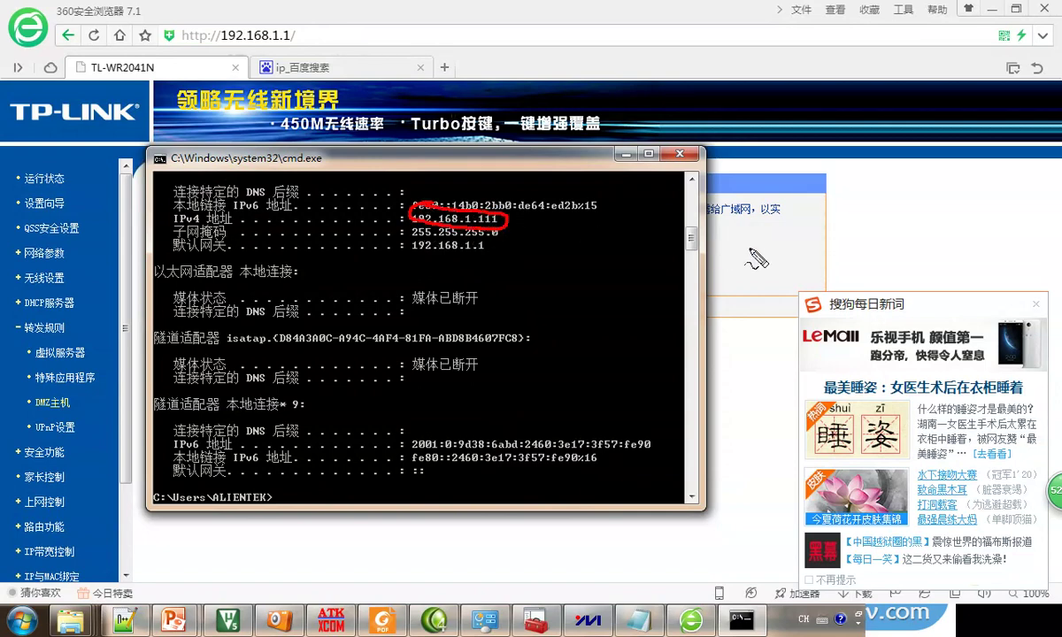
Save the router's DMZ host settings with the host IP address 192.168.1.111
left_click(708, 243)
left_click_drag(632, 279, 512, 281)
left_click(433, 310)
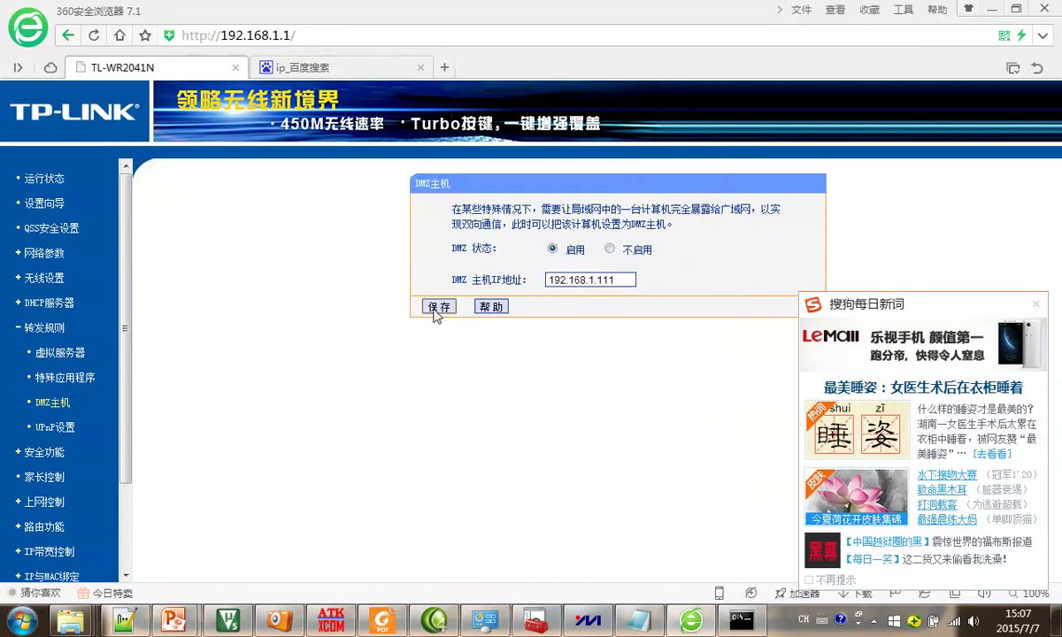
Review the public IP address in the Baidu result again and return to the router's DMZ host page
left_click(301, 68)
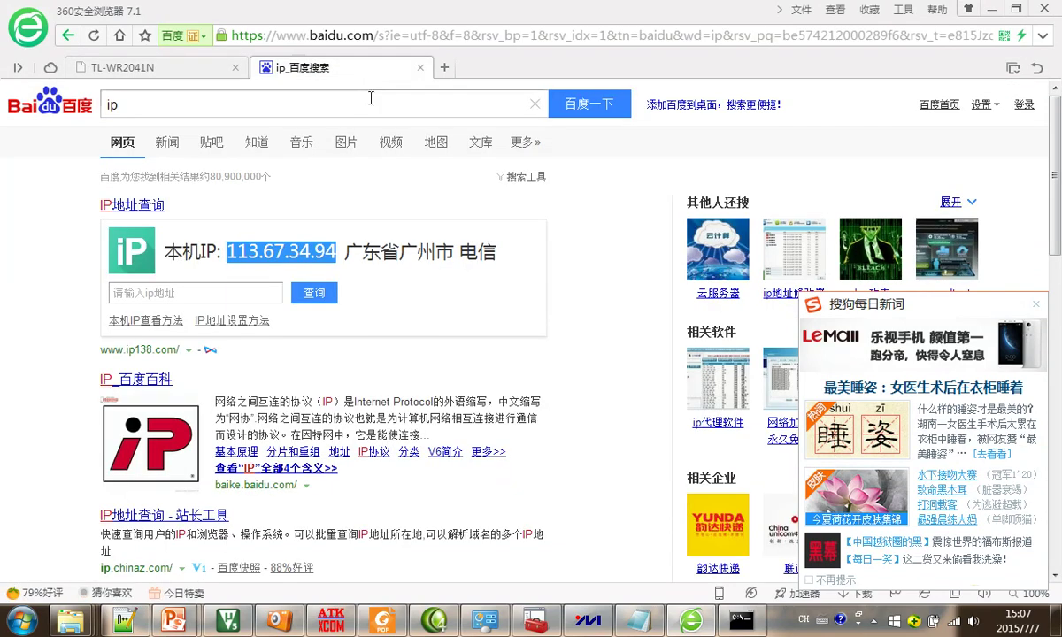
left_click(229, 253)
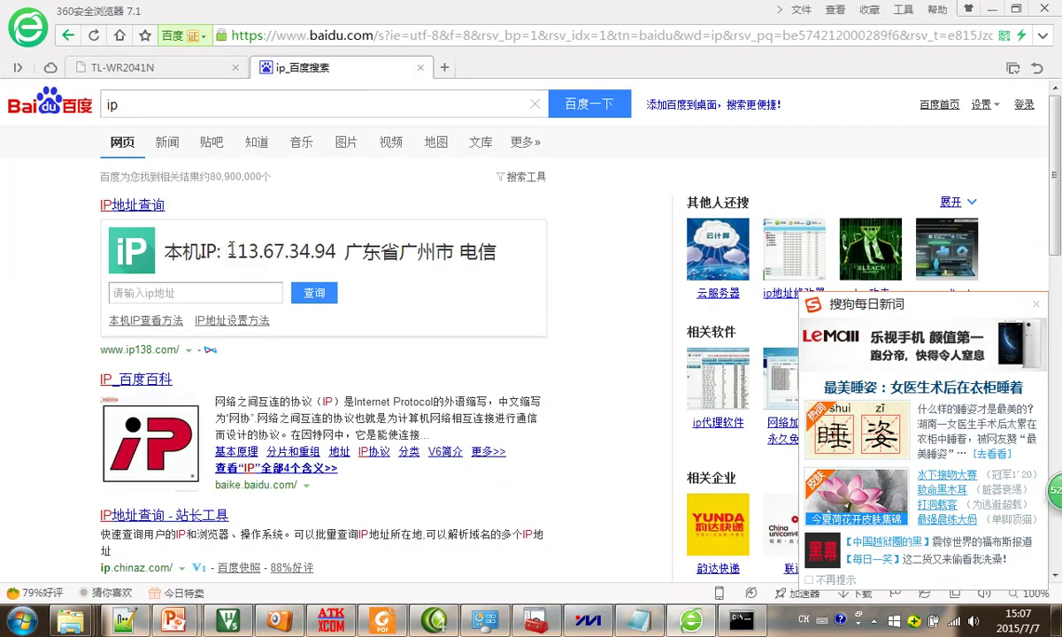
mouse_move(231, 248)
left_mouse_down()
mouse_move(339, 253)
mouse_move(228, 252)
left_mouse_up()
left_click(366, 266)
left_click(394, 272)
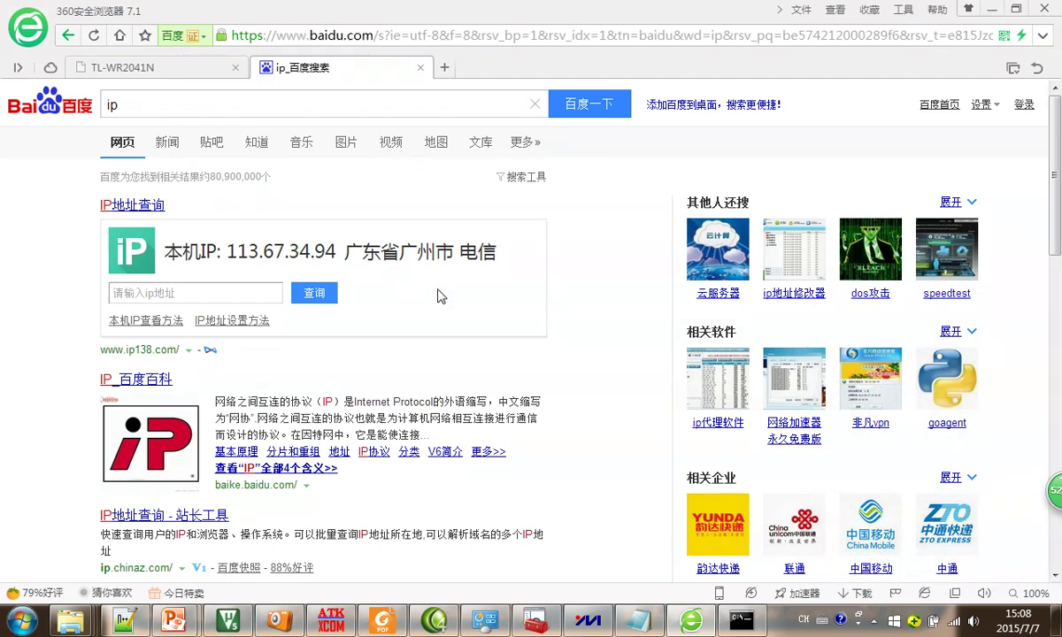
left_click(220, 71)
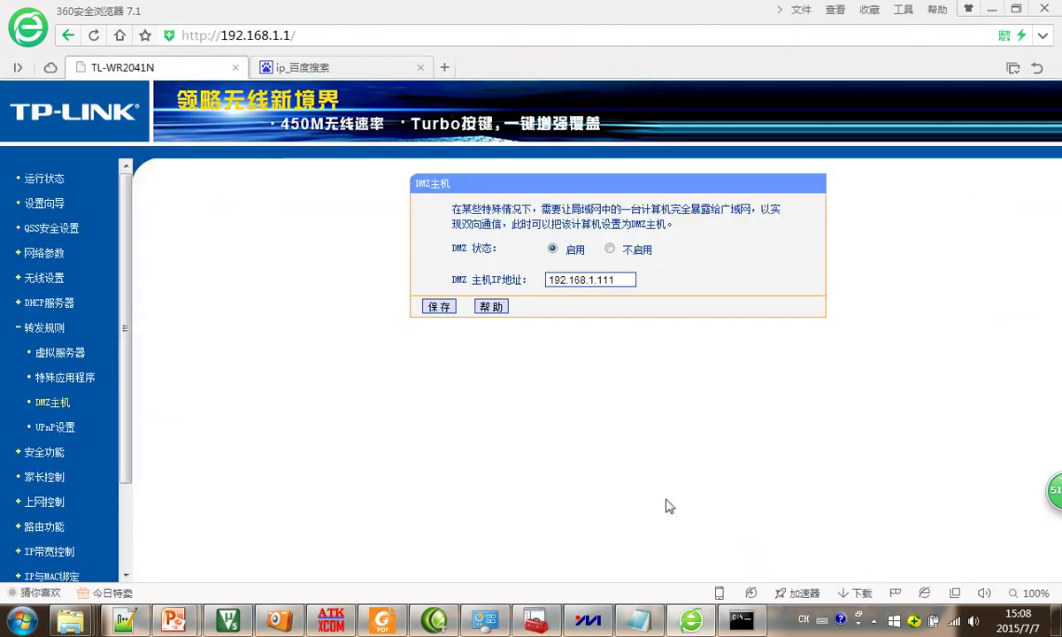
Find the network debugging tool by opening the 网络调试助手 folder under 3，配套软件 in the ATK-SIM900A module materials
key("super+d")
mouse_move(109, 622)
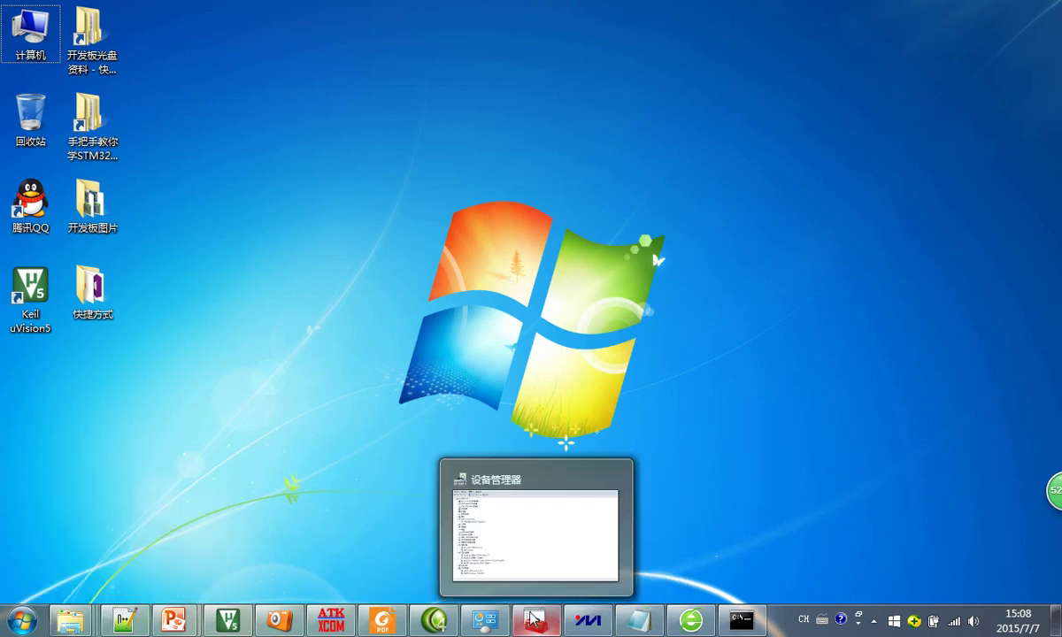
mouse_move(71, 621)
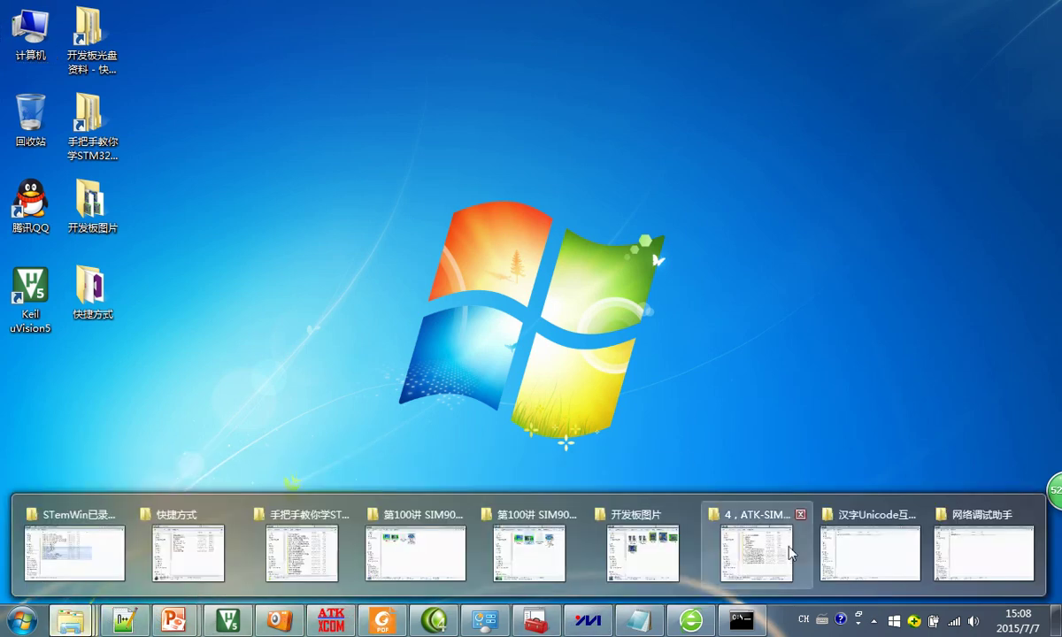
left_click(984, 557)
left_click(487, 31)
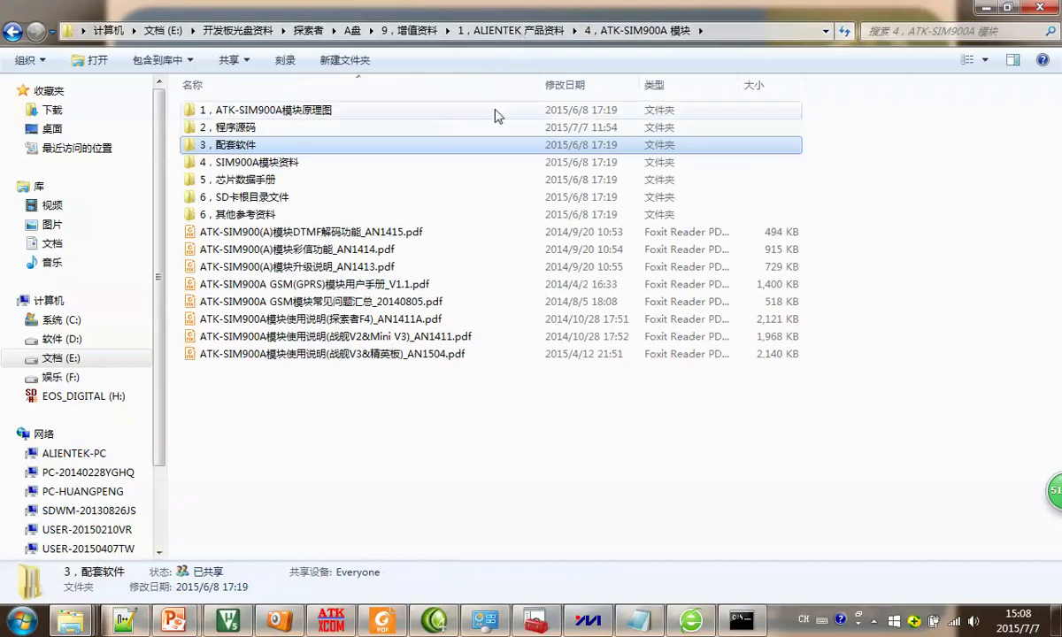
double_click(268, 150)
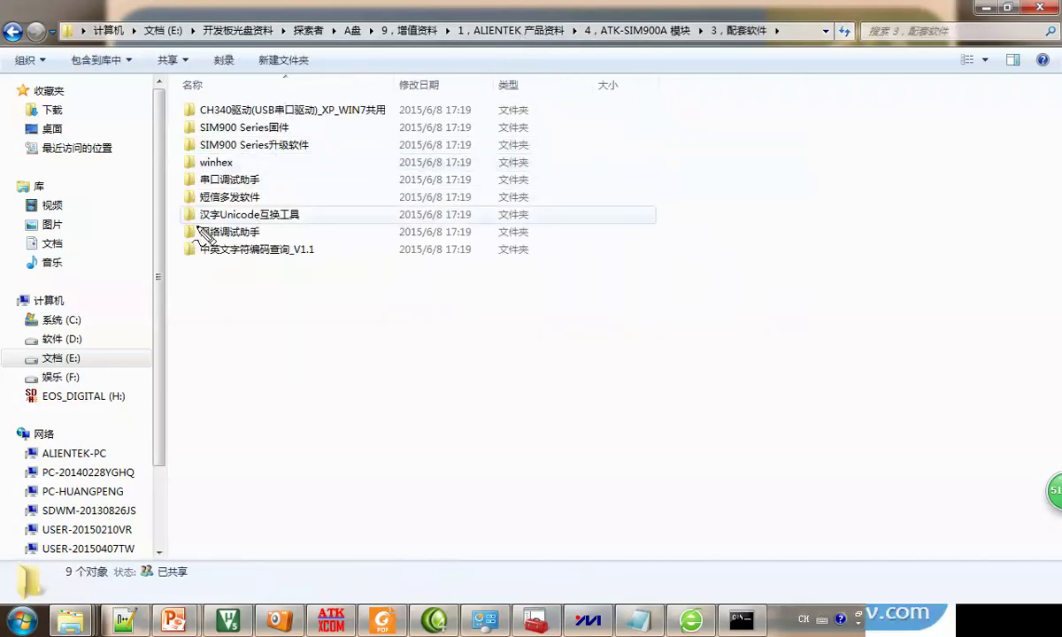
mouse_move(182, 230)
left_mouse_down()
mouse_move(248, 243)
mouse_move(197, 237)
left_mouse_up()
double_click(200, 233)
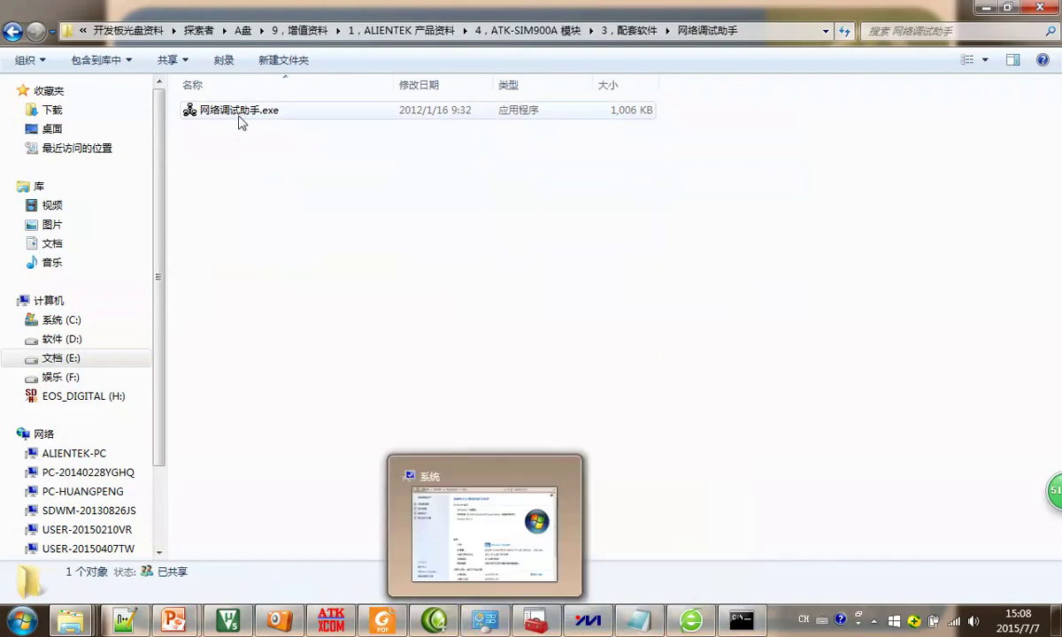
Restore the running 网络调试助手, choose TCP Server as its protocol type, and circle its local IP address in red
left_click(872, 621)
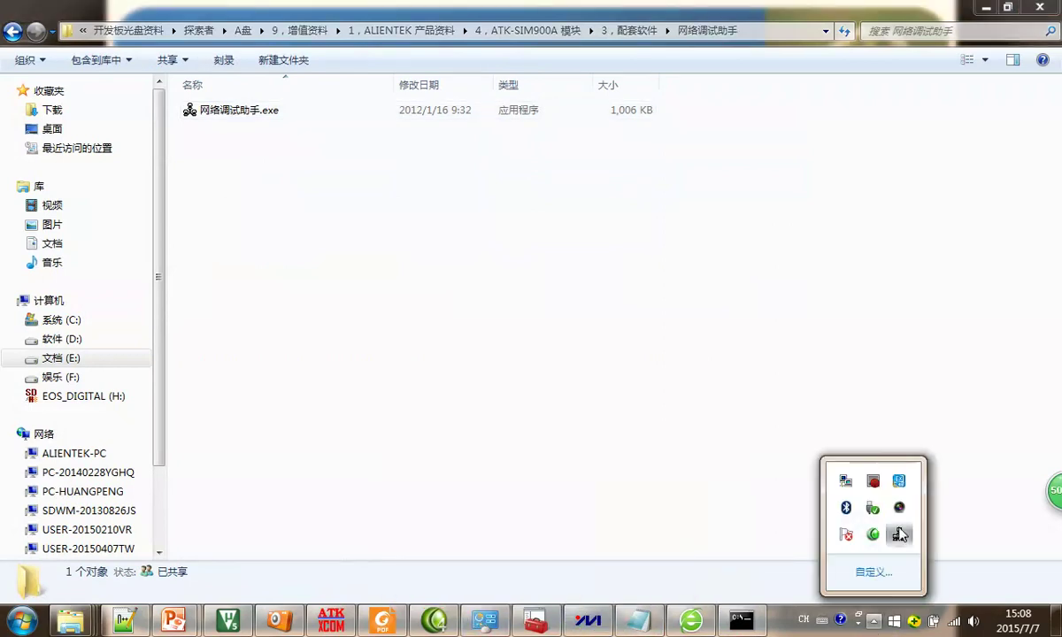
left_click(898, 535)
left_click(368, 146)
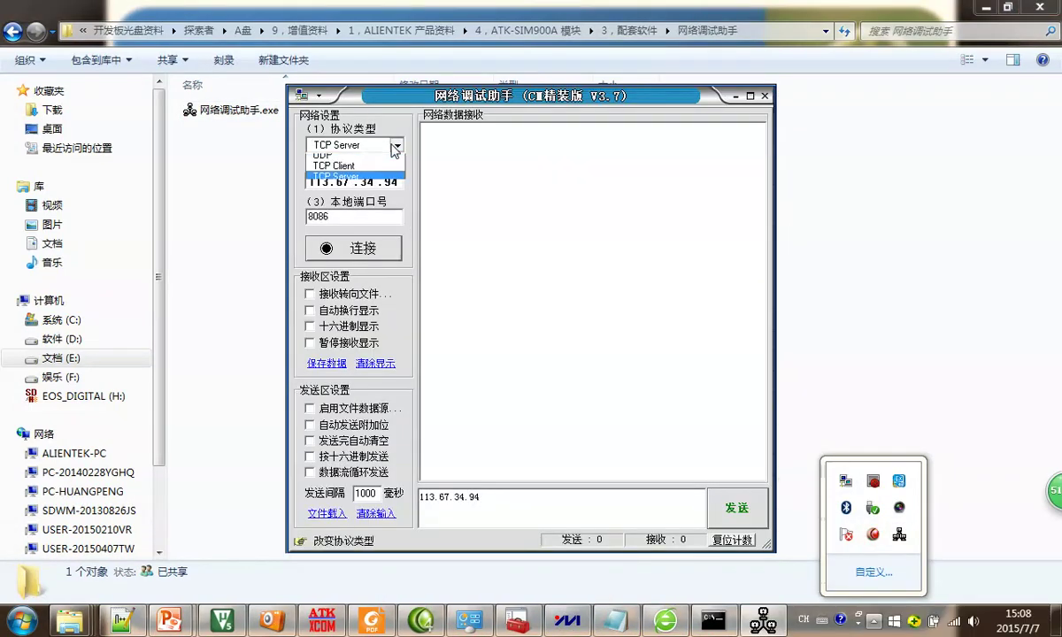
left_click(336, 181)
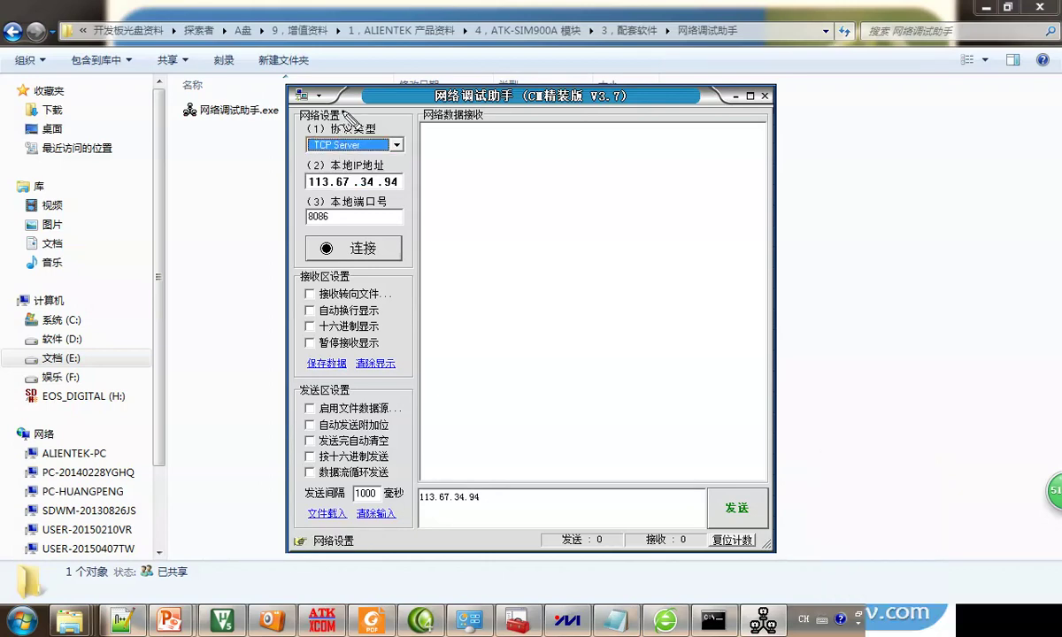
mouse_move(314, 87)
left_mouse_down()
mouse_move(237, 256)
mouse_move(309, 97)
left_mouse_up()
key("Escape")
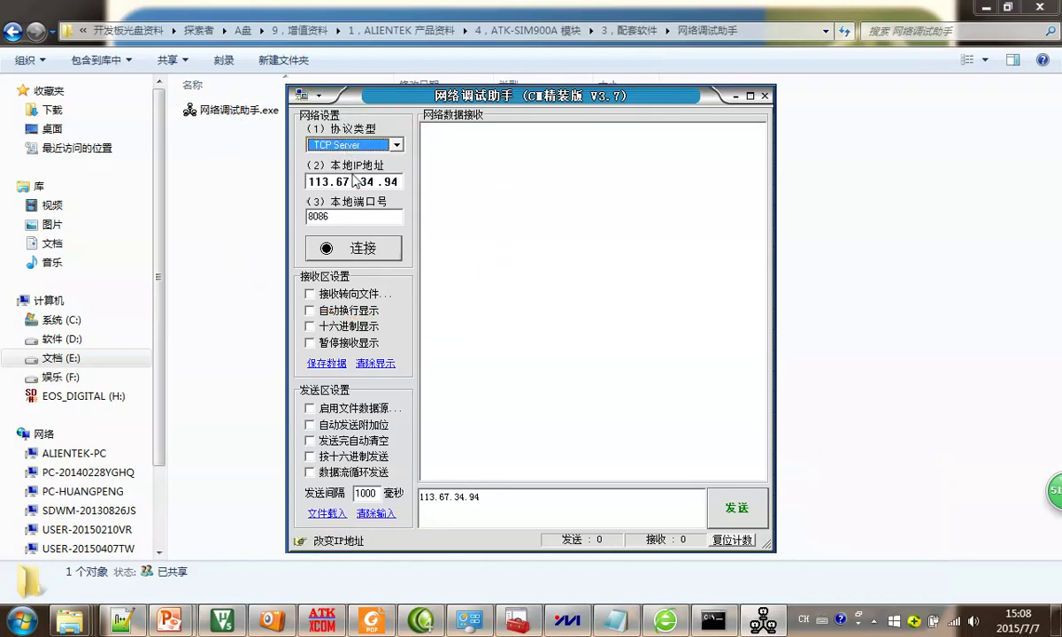
key("ctrl+2")
mouse_move(310, 161)
left_mouse_down()
mouse_move(280, 177)
mouse_move(359, 202)
mouse_move(394, 172)
mouse_move(305, 182)
left_mouse_up()
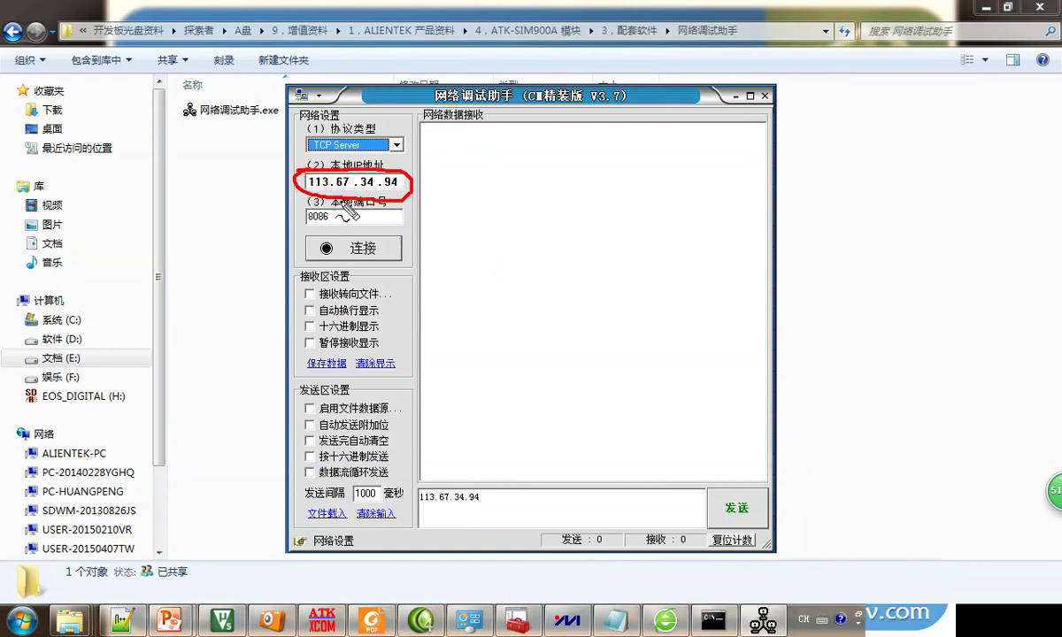
key("Escape")
Exit the running 网络调试助手 completely, relaunch it from its folder, and decline the version upgrade
left_click(764, 95)
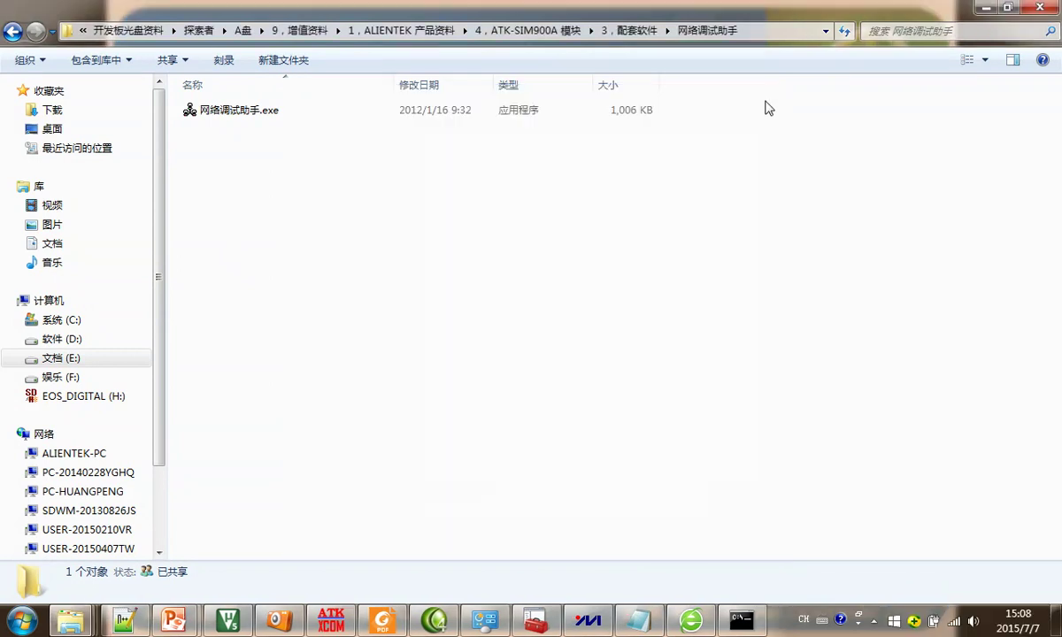
left_click(873, 620)
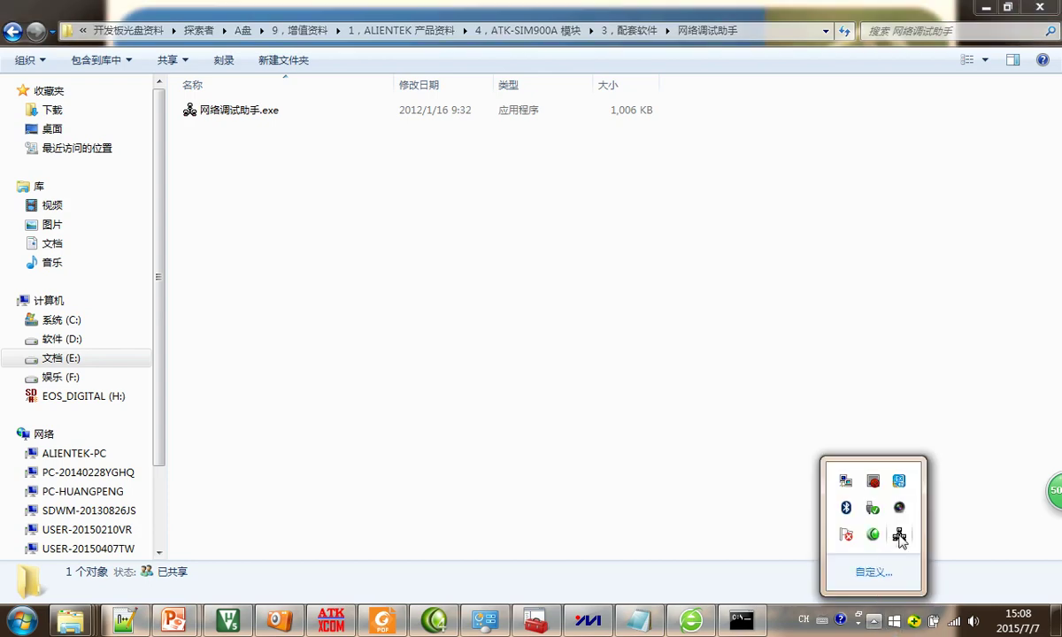
right_click(899, 537)
left_click(956, 577)
double_click(244, 122)
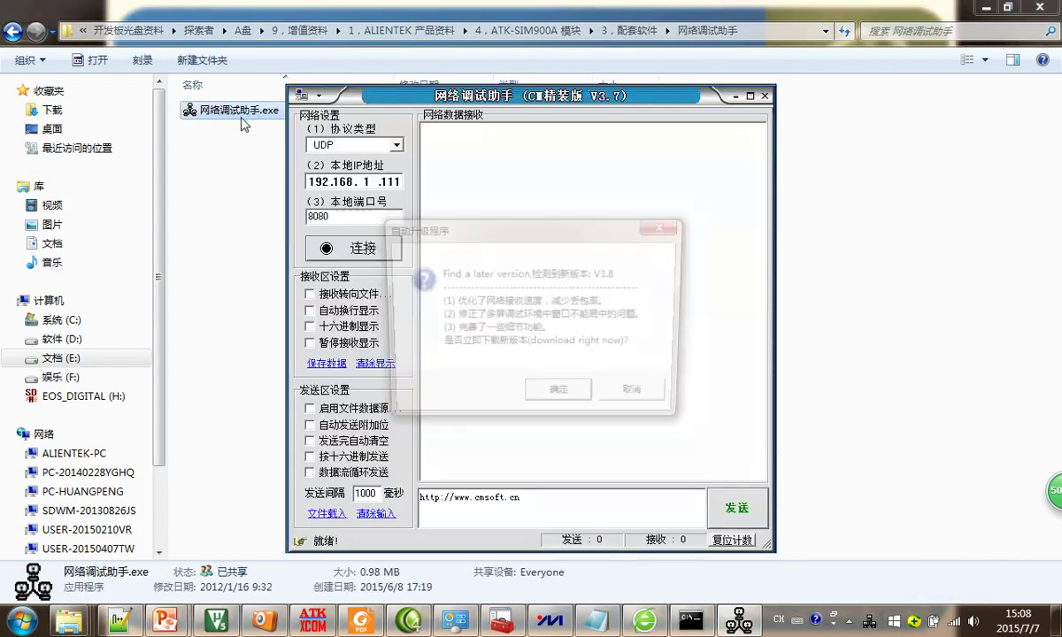
left_click(609, 378)
Mark the local IP address with the pen and set the protocol type to TCP Server
mouse_move(314, 168)
left_mouse_down()
mouse_move(296, 184)
mouse_move(390, 205)
mouse_move(305, 166)
left_mouse_up()
mouse_move(398, 182)
left_mouse_down()
mouse_move(434, 205)
mouse_move(486, 129)
left_mouse_up()
key("Escape")
left_click(378, 146)
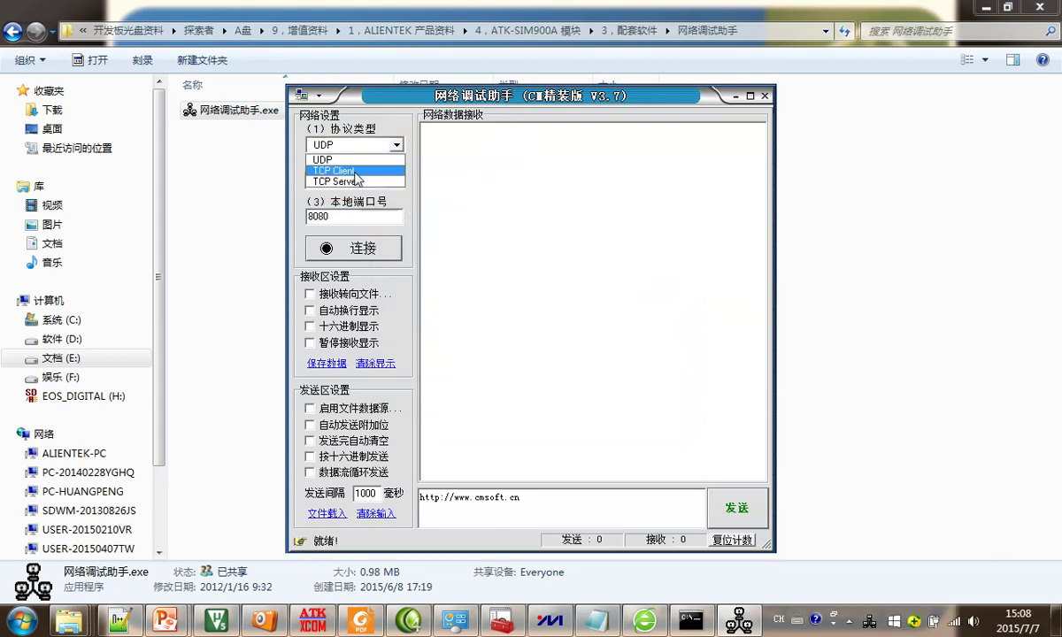
left_click(345, 177)
mouse_move(321, 133)
left_mouse_down()
mouse_move(312, 141)
mouse_move(373, 146)
mouse_move(316, 138)
left_mouse_up()
key("Escape")
Set the local port to 8086 and try to start the TCP server connection
left_click(326, 215)
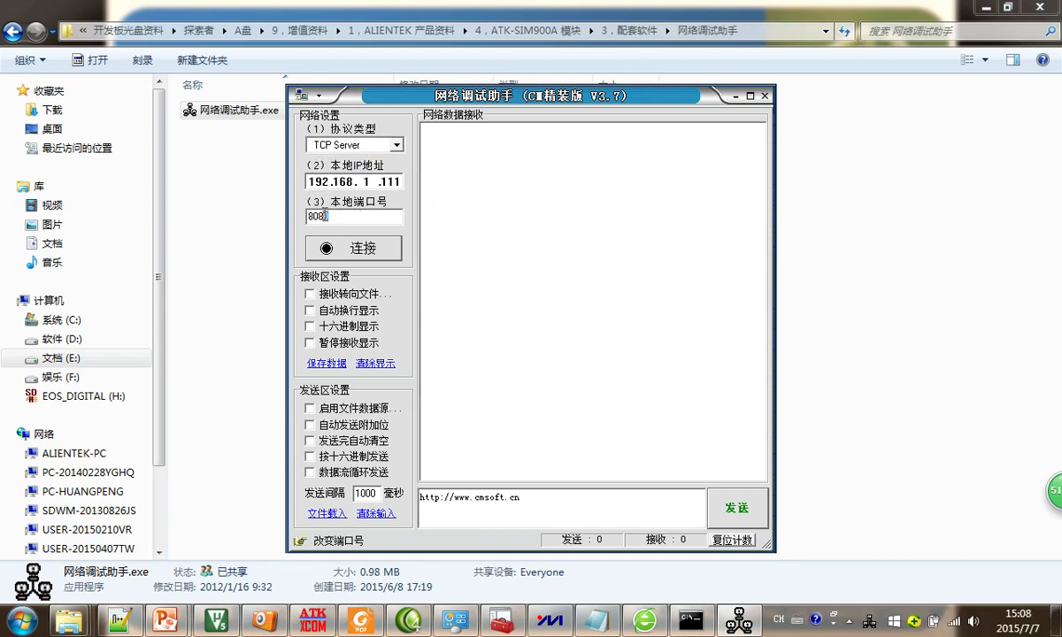
type("086")
double_click(369, 215)
double_click(364, 216)
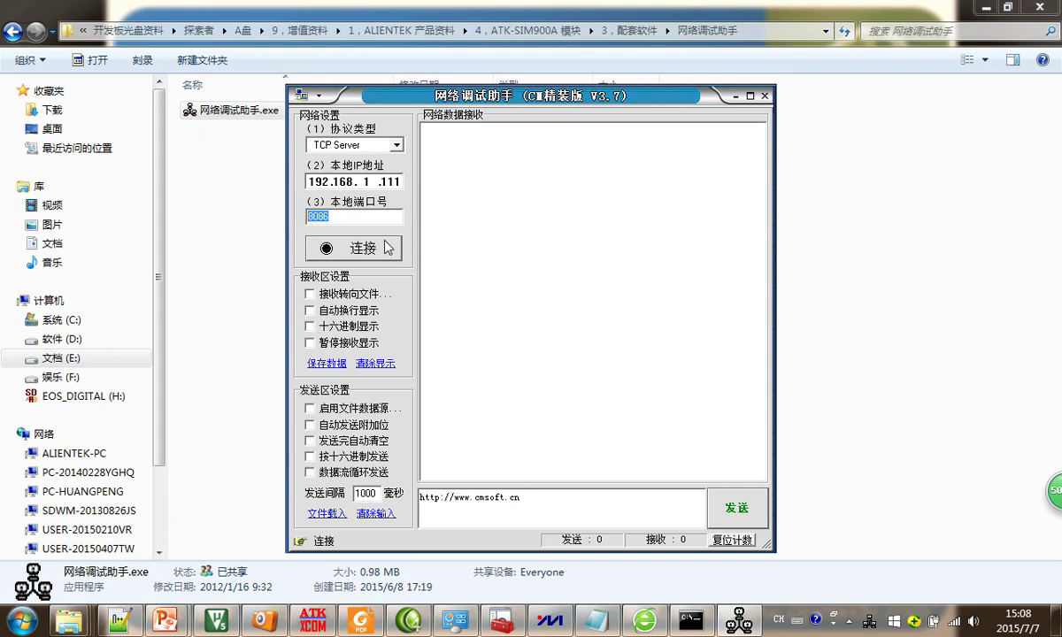
left_click(381, 250)
left_click(444, 220)
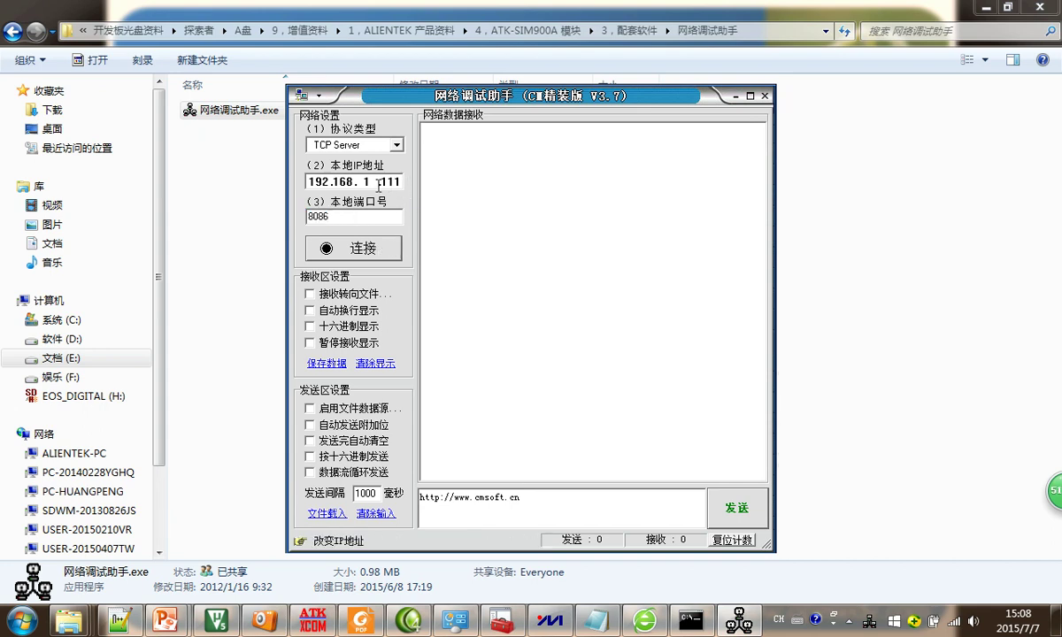
Exit 网络调试助手 completely, relaunch 网络调试助手.exe, and decline the offered upgrade
left_click(849, 621)
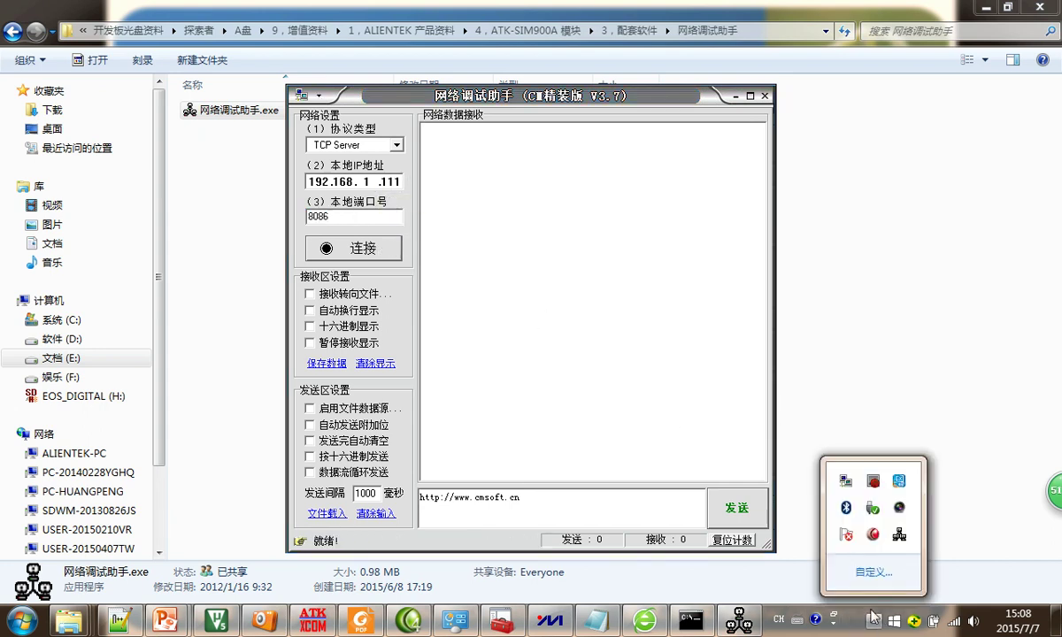
right_click(898, 536)
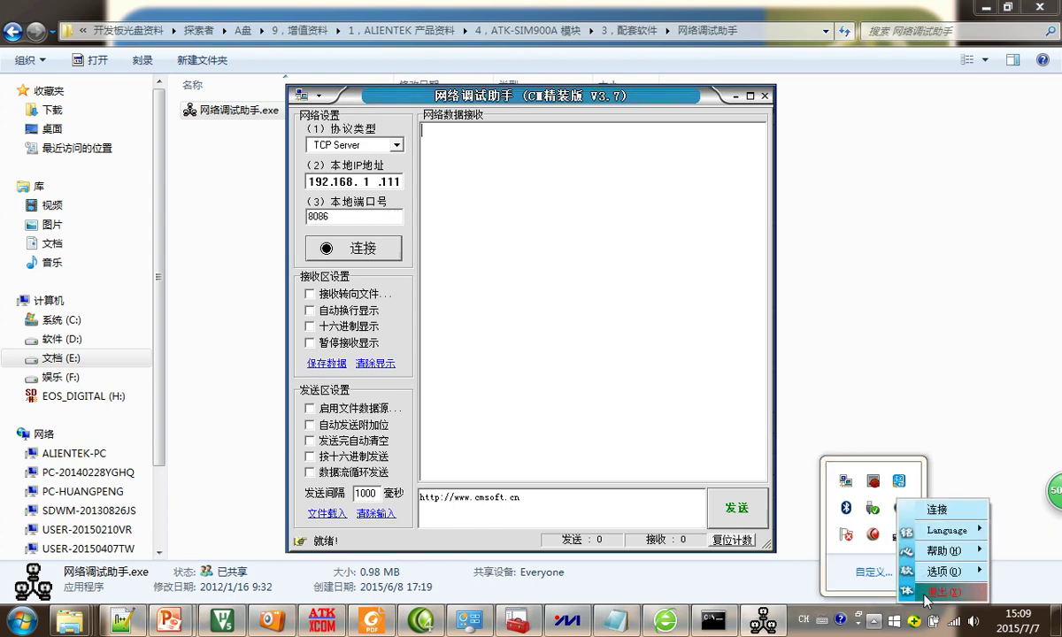
left_click(920, 592)
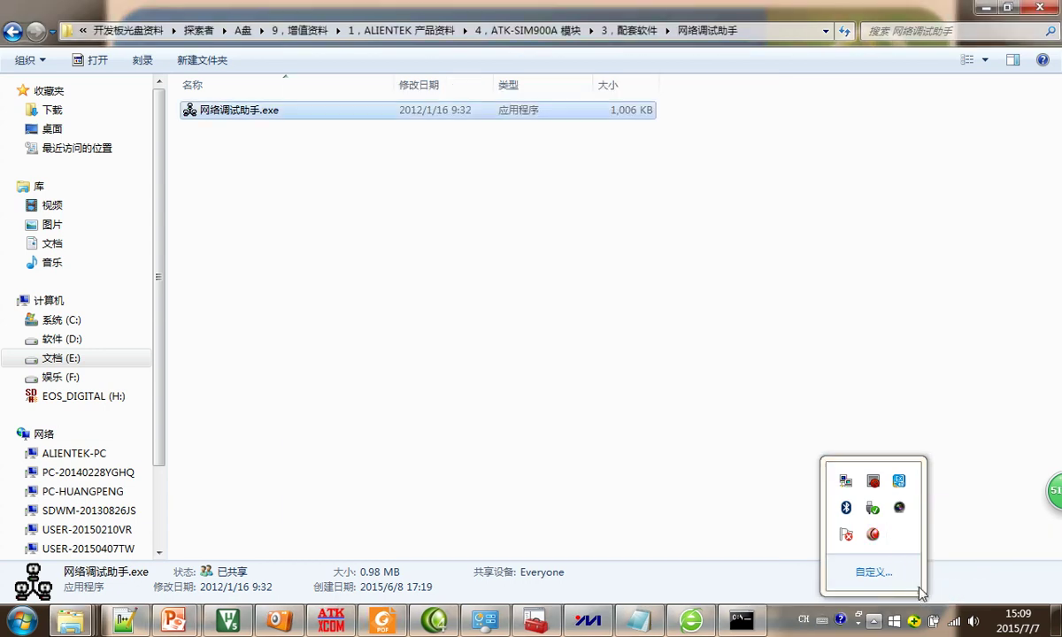
double_click(202, 112)
left_click(626, 399)
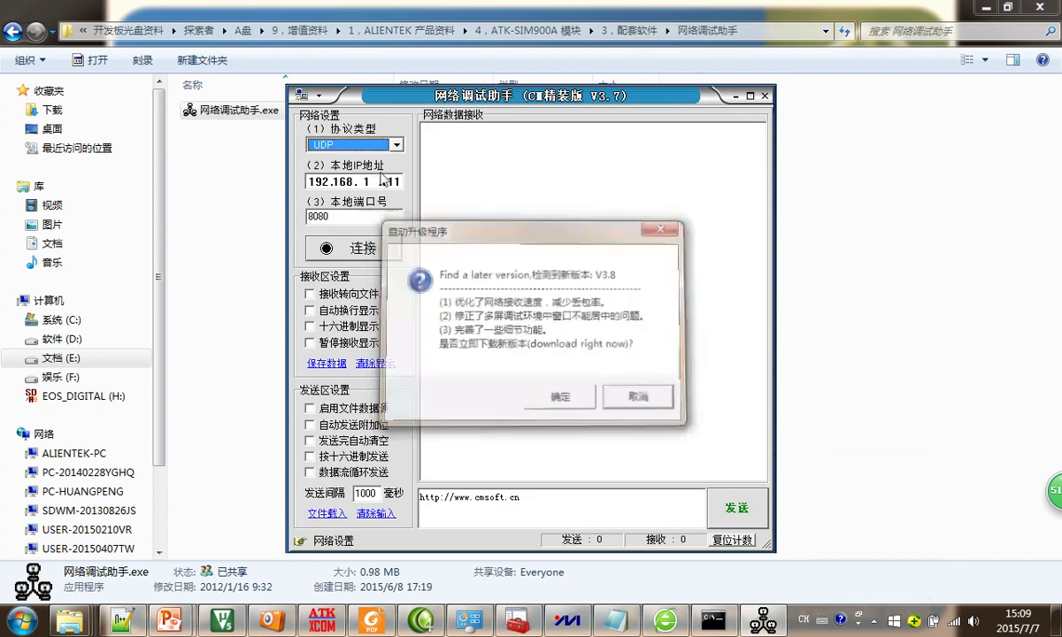
Set the protocol type to TCP Server with local port 8087 and start the connection
left_click(354, 145)
left_click(331, 180)
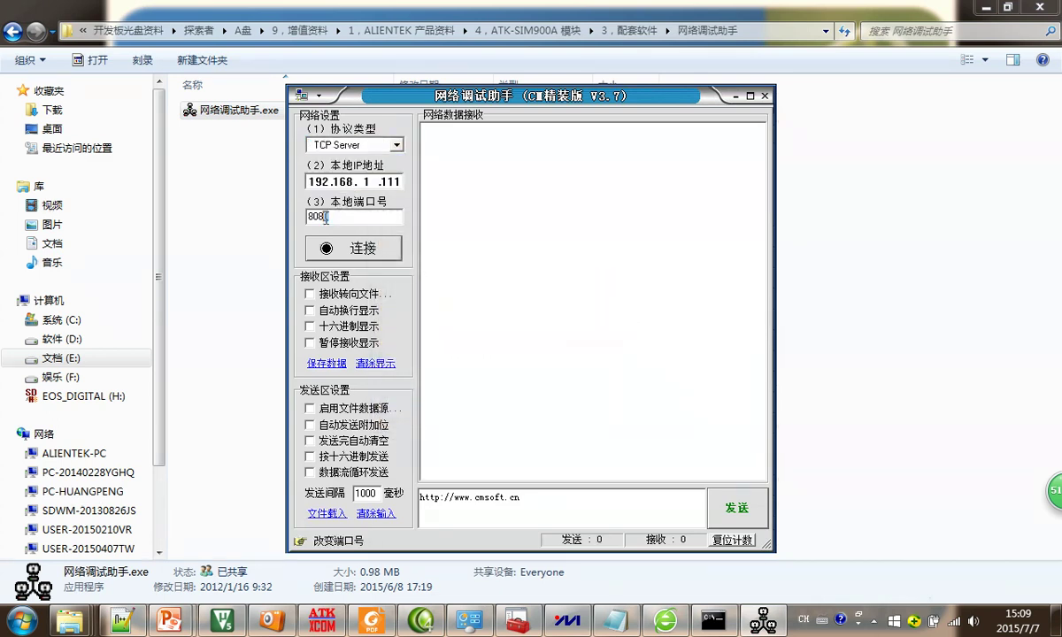
type("6")
left_click(349, 248)
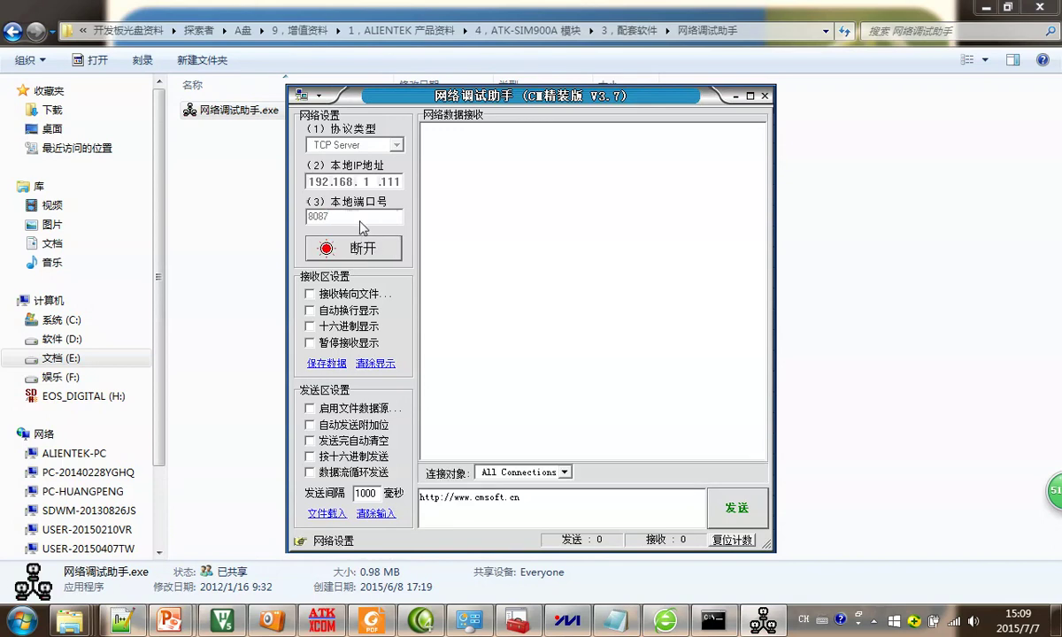
Check the hidden notification icons, and hide and restore the 网络调试助手 window
left_click(873, 623)
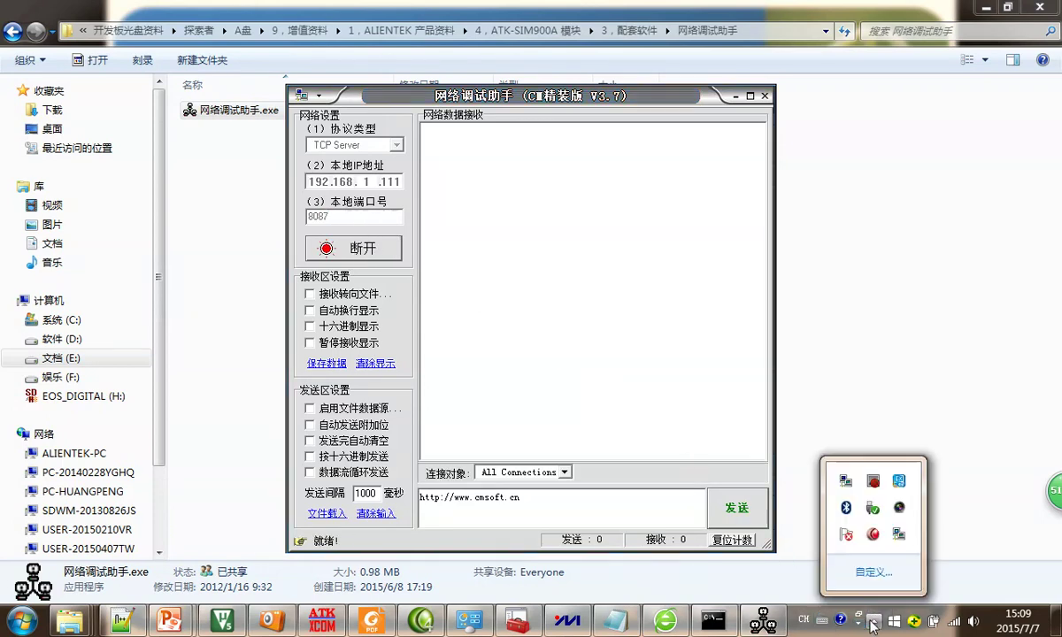
left_click(609, 324)
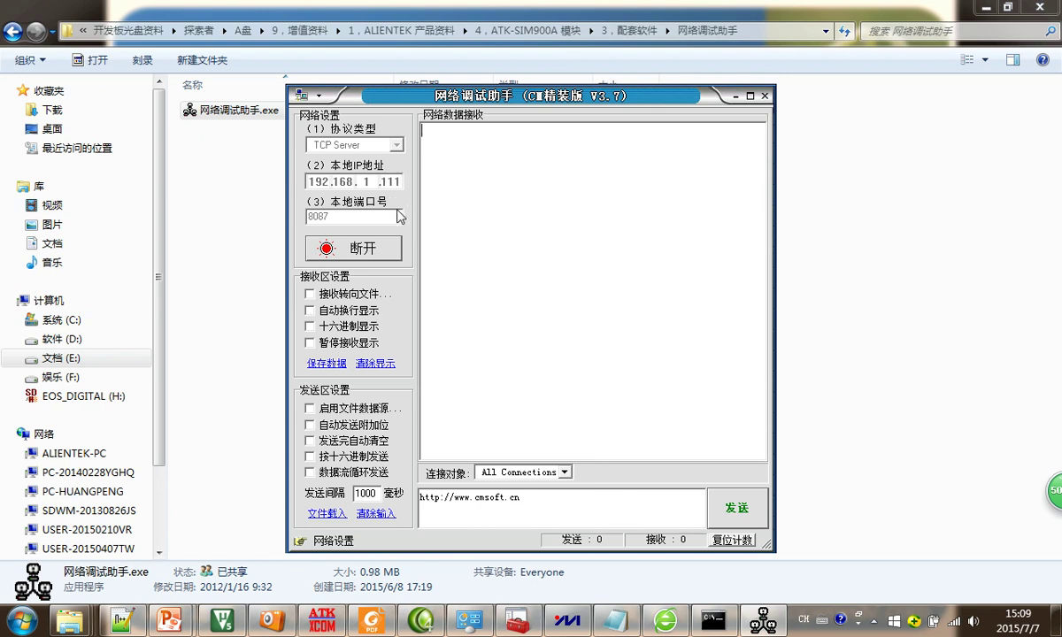
key("alt+F4")
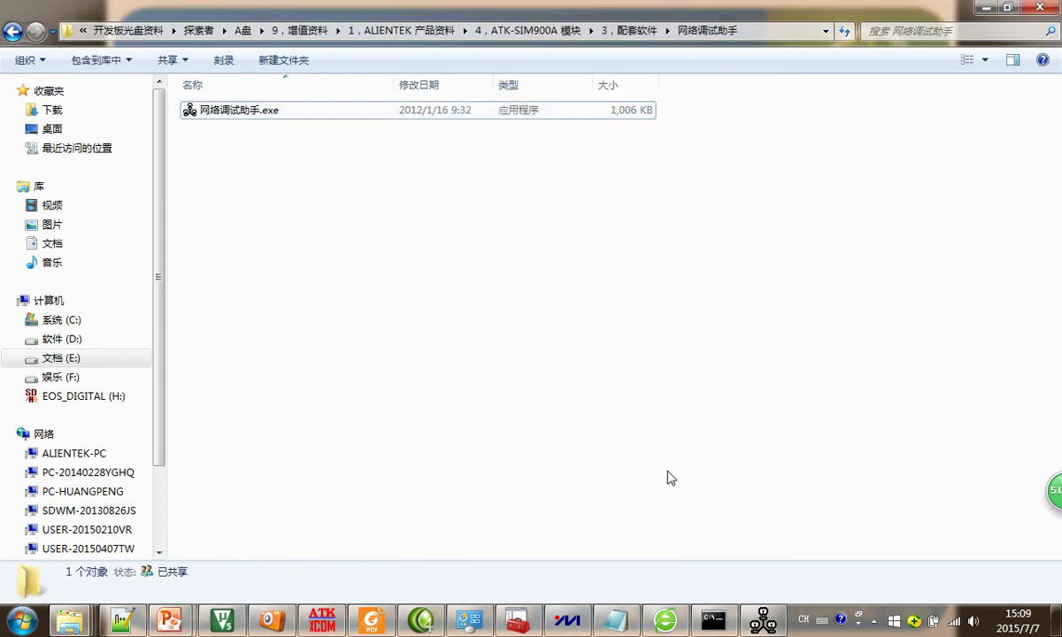
left_click(763, 621)
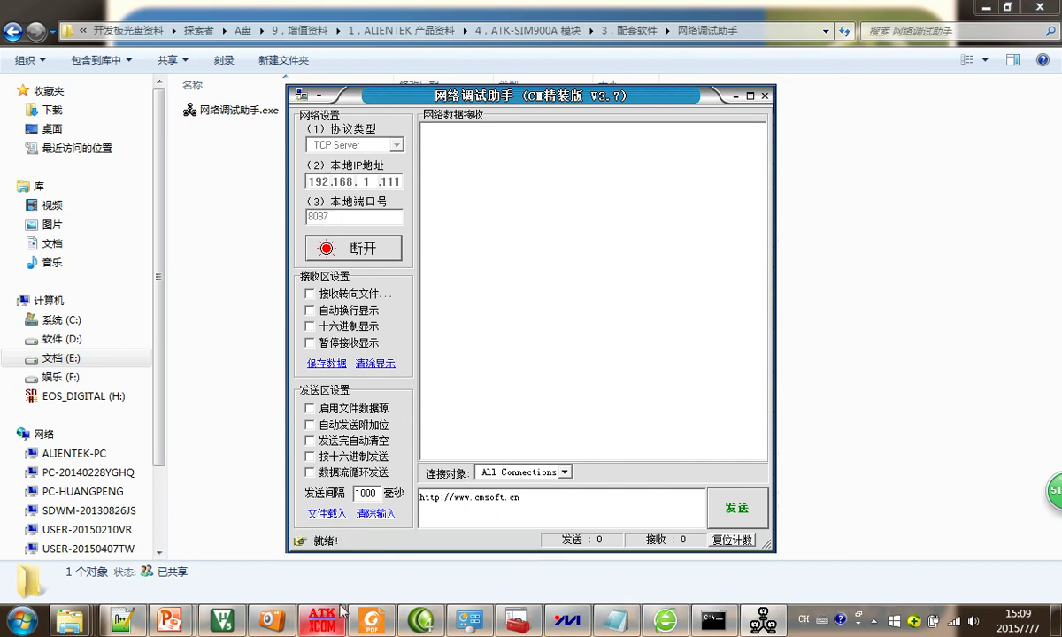
Switch to the ATK-SIM900A user manual PDF and read section 2.3.5 GPRS 通信 through the TCP Server setup and module AT commands
left_click(372, 621)
scroll(382, 431, "down", 1)
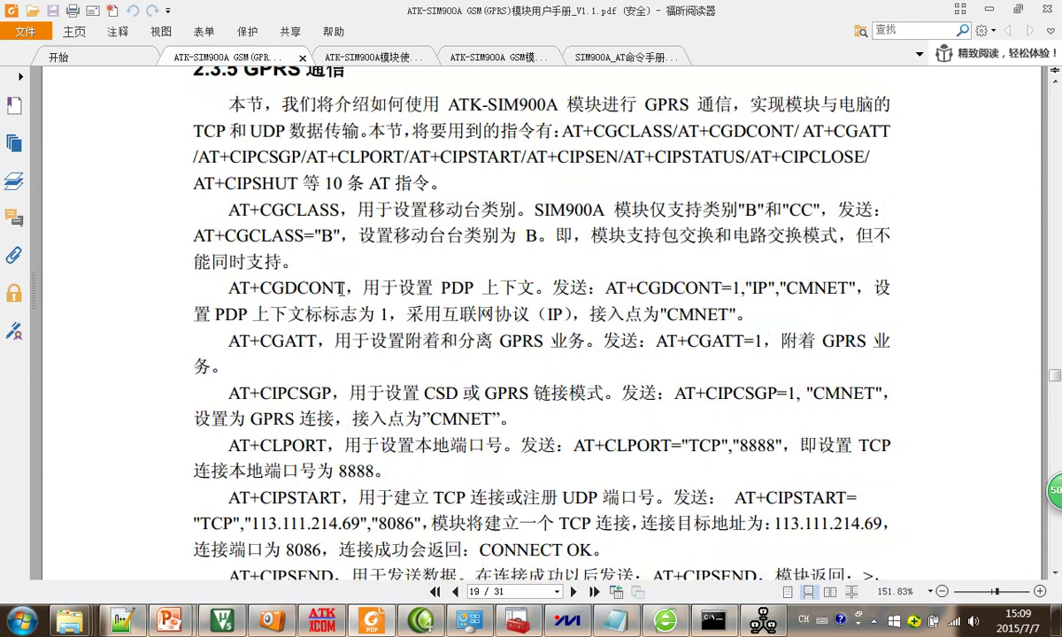
scroll(369, 305, "down", 3)
scroll(371, 312, "up", 4)
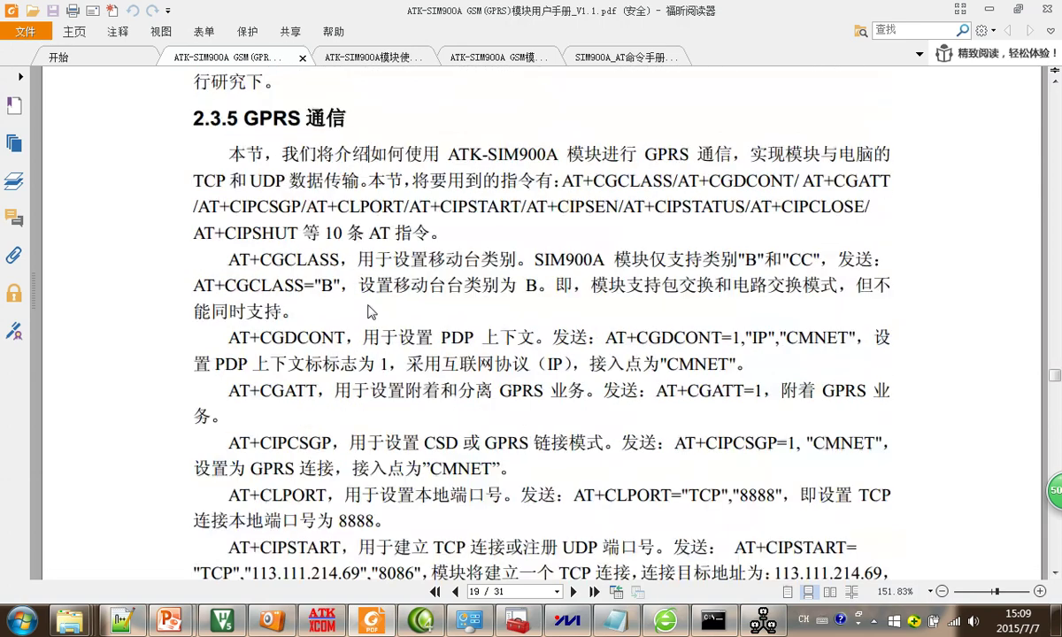
scroll(312, 271, "down", 1)
mouse_move(259, 154)
left_mouse_down()
mouse_move(164, 365)
mouse_move(331, 547)
mouse_move(259, 174)
left_mouse_up()
key("Escape")
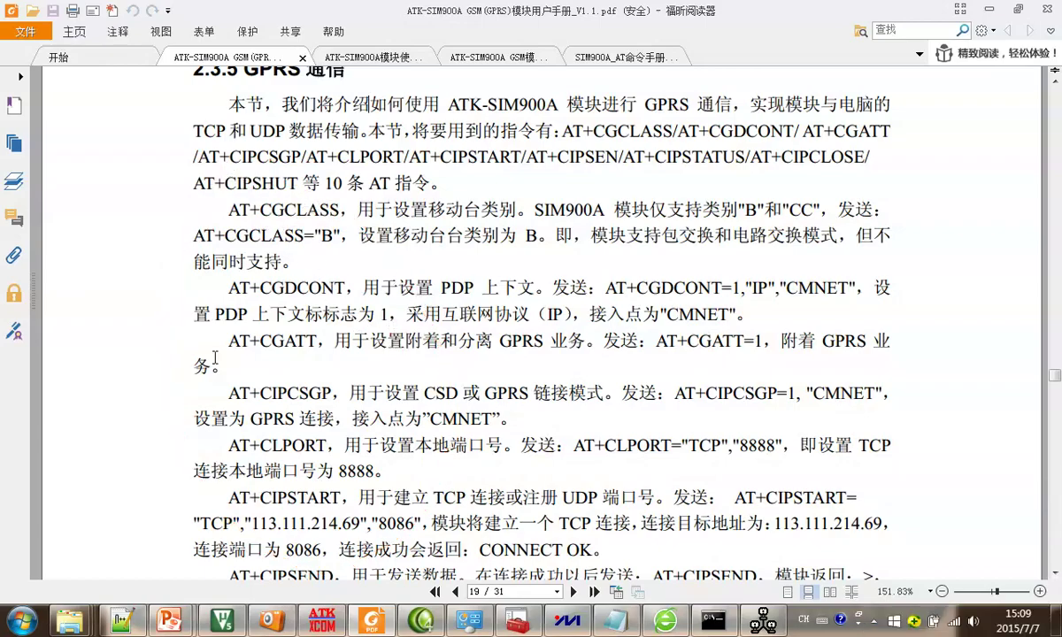
scroll(214, 358, "down", 12)
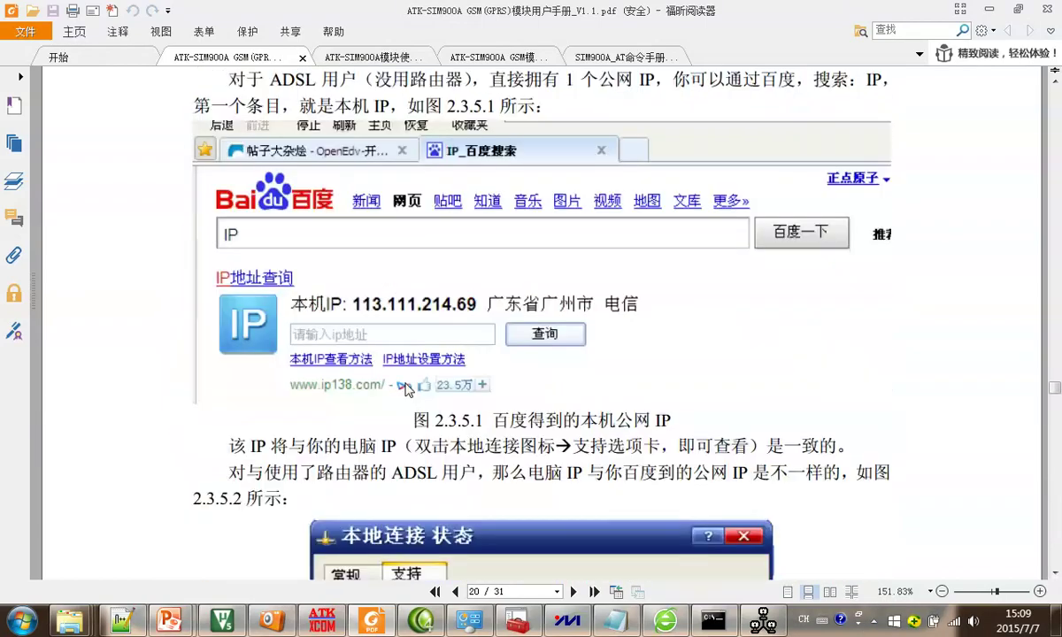
scroll(405, 390, "down", 20)
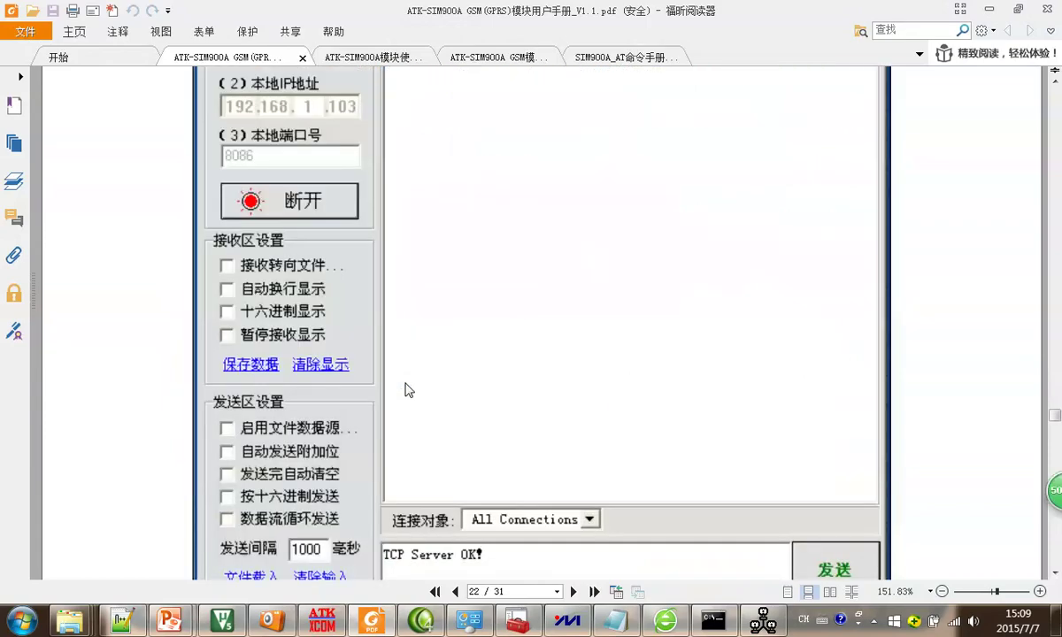
scroll(404, 389, "down", 9)
scroll(407, 386, "up", 4)
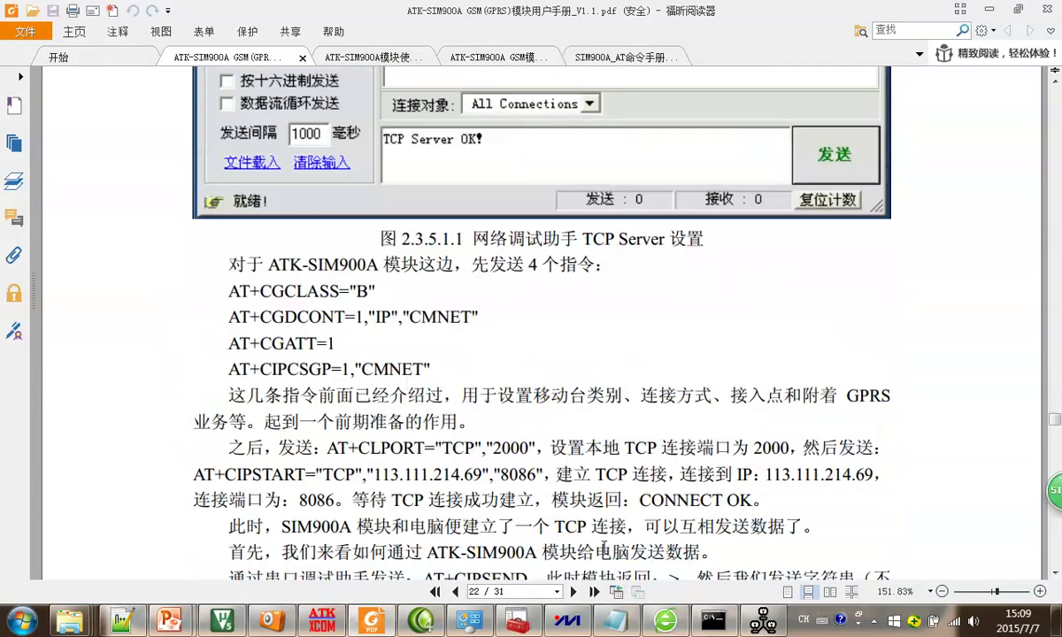
Bring up XCOM over the manual and circle the AT+CGCLASS="B" command in red
left_click(324, 624)
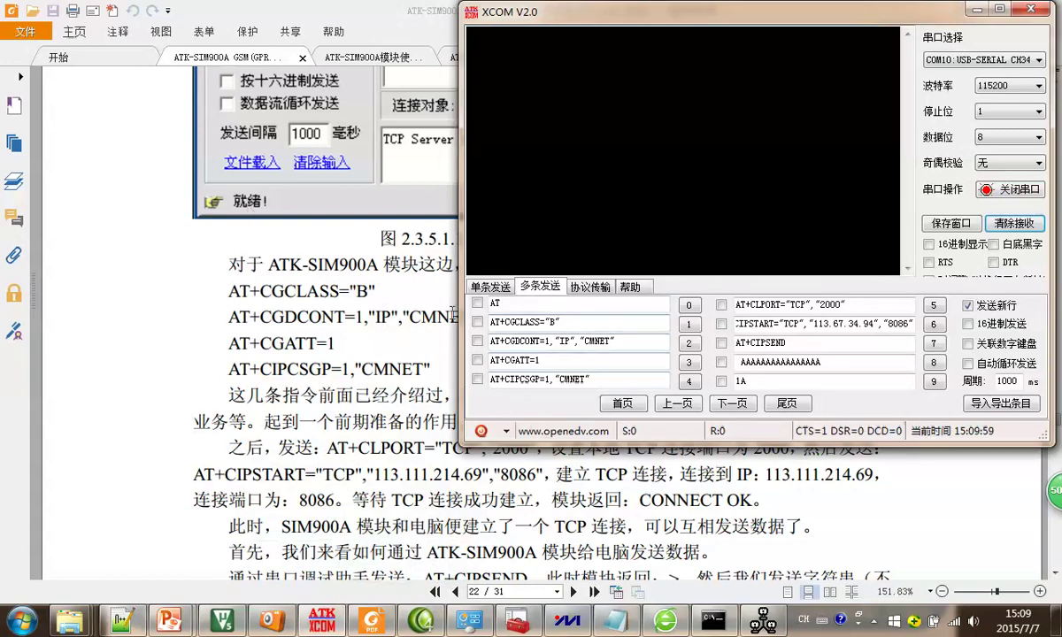
mouse_move(246, 272)
left_mouse_down()
mouse_move(265, 306)
mouse_move(370, 312)
mouse_move(349, 272)
mouse_move(232, 270)
left_mouse_up()
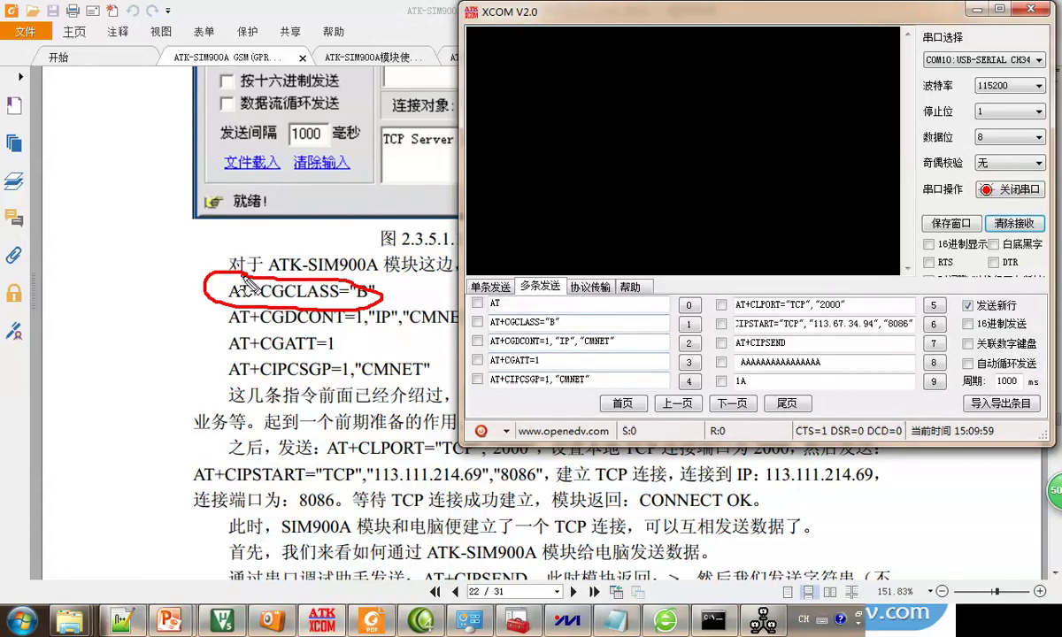
Send AT+CGCLASS="B" and AT+CGDCONT=1,"IP","CMNET" to the module, following the command list in the manual
left_click(687, 325)
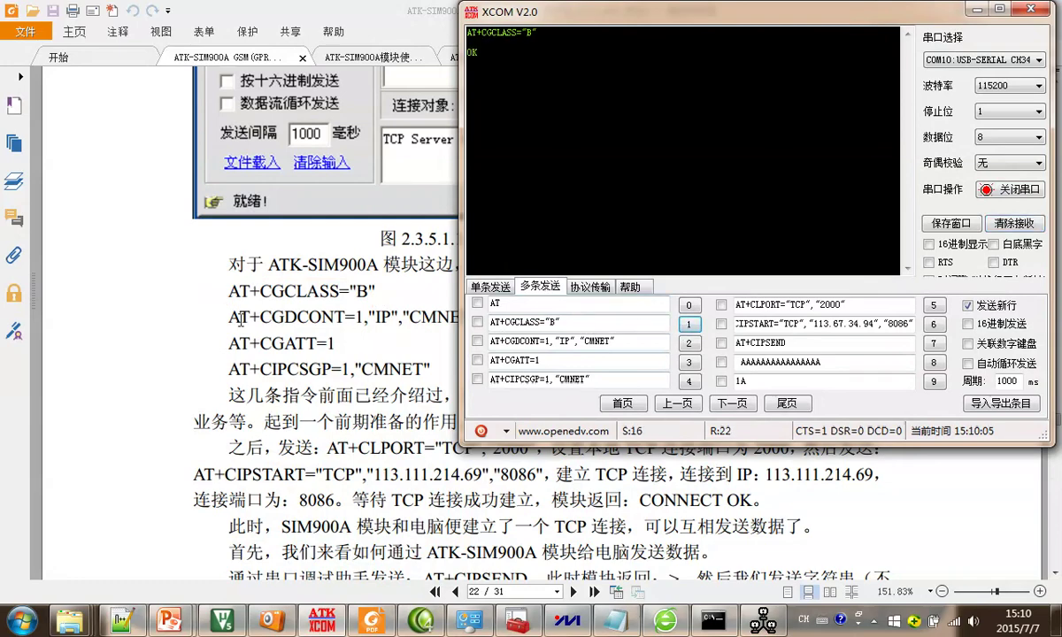
left_click_drag(228, 316, 475, 313)
key("alt+Tab")
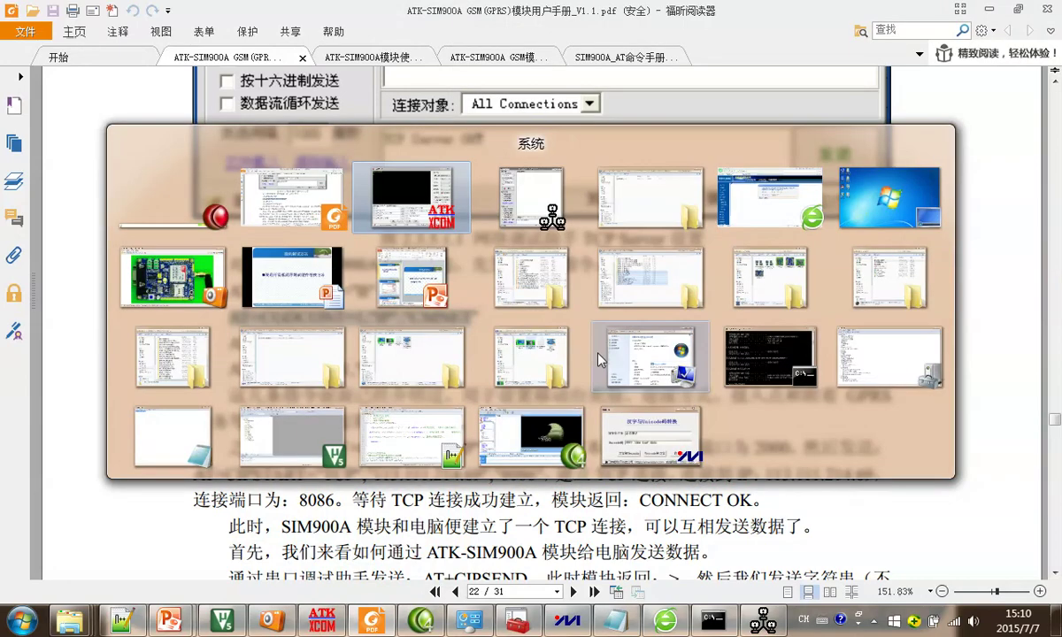
left_click(689, 344)
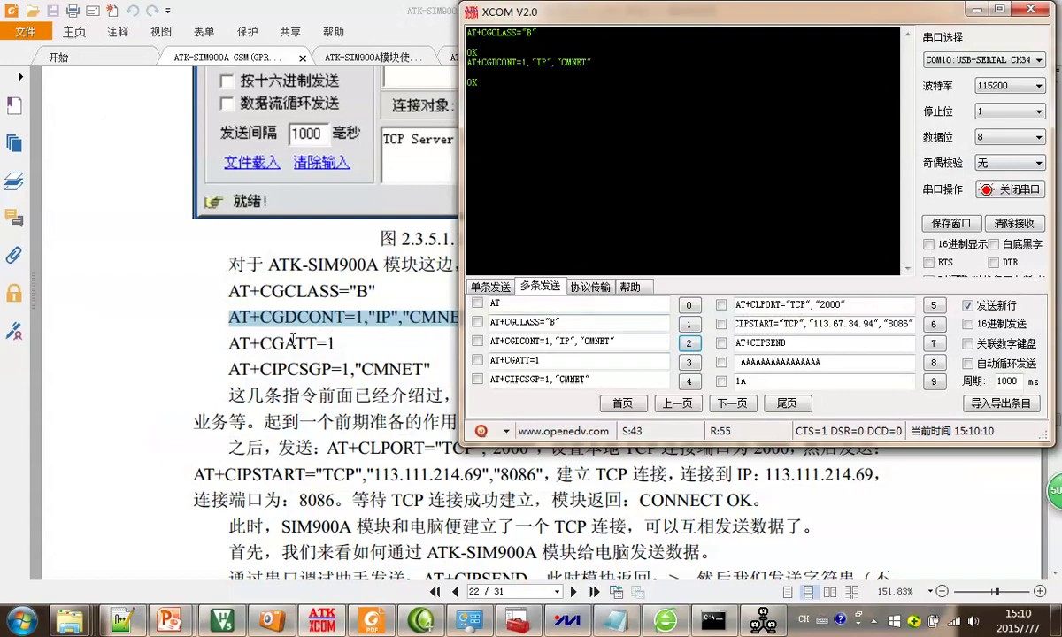
Highlight AT+CGATT=1 in the manual and send that command to the module from XCOM
left_click(334, 344)
left_click_drag(334, 343, 228, 343)
key("alt+Tab")
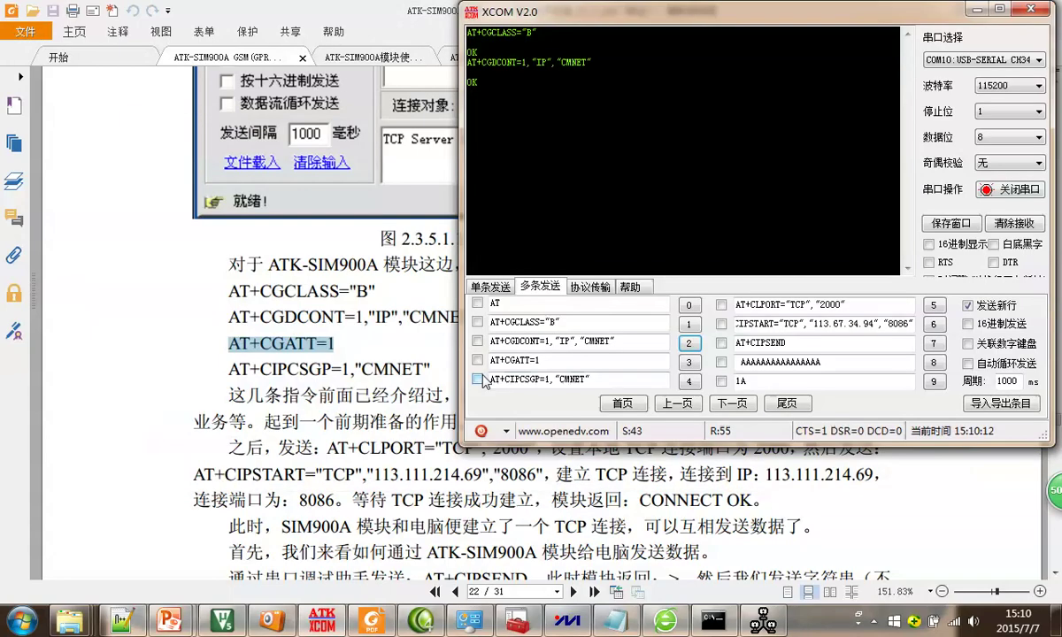
left_click(692, 363)
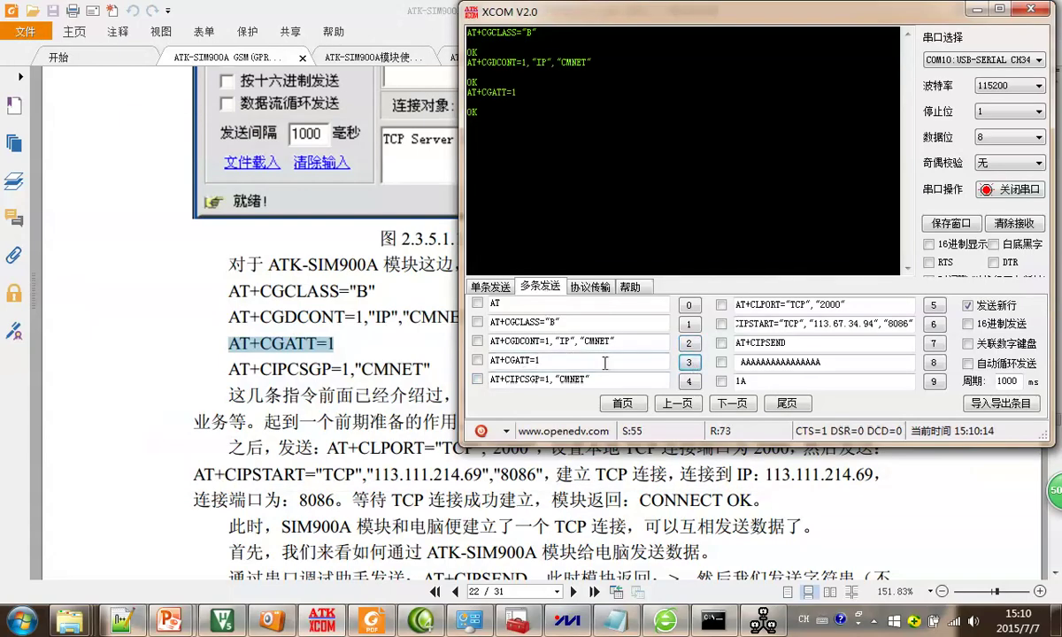
Find AT+CIPCSGP=1,"CMNET" in the manual, send it from XCOM, and review the replies to the setup commands
left_click(336, 364)
left_click_drag(429, 369, 237, 363)
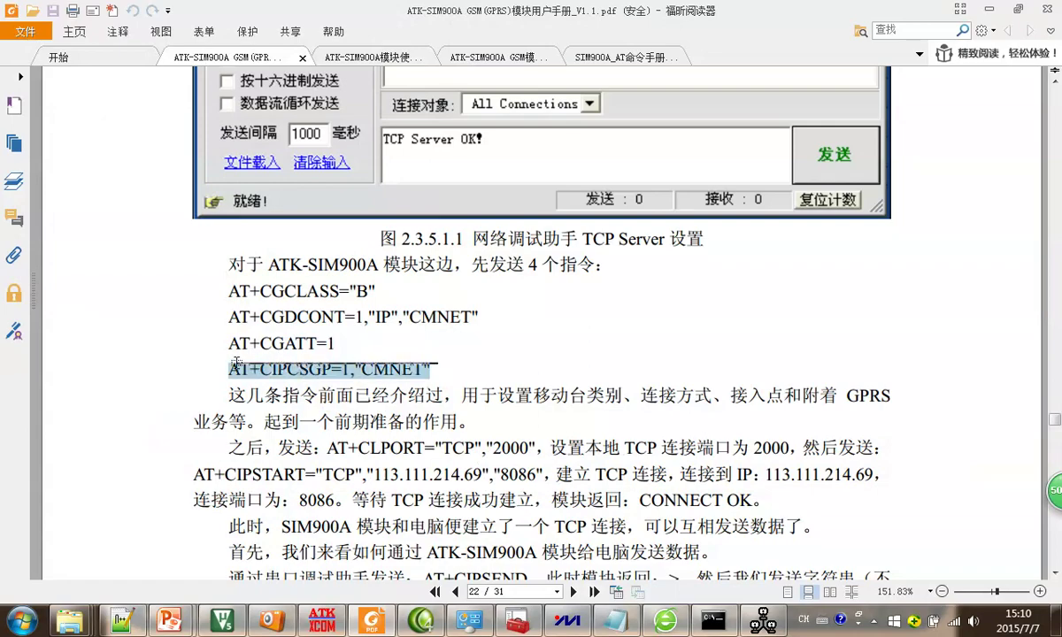
left_click(277, 372)
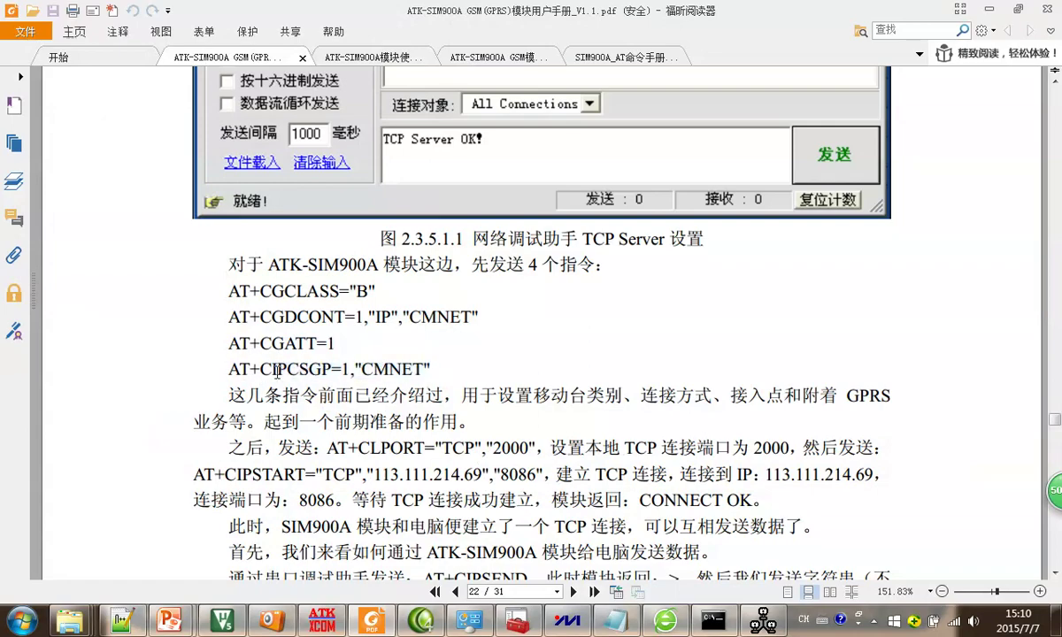
key("alt+Tab")
left_click(392, 371)
key("alt+Tab")
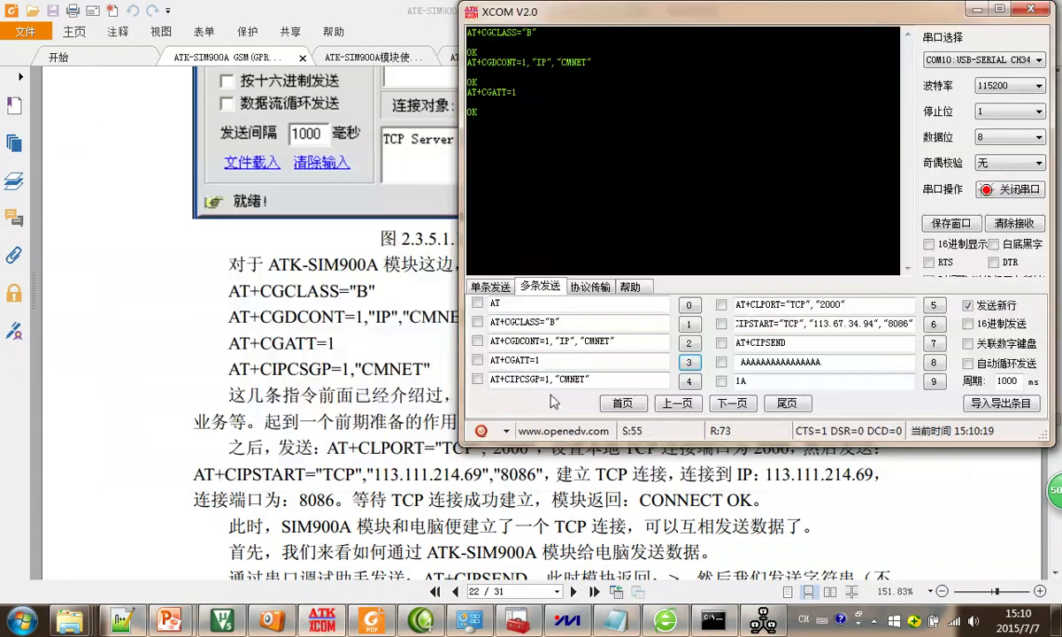
left_click(691, 386)
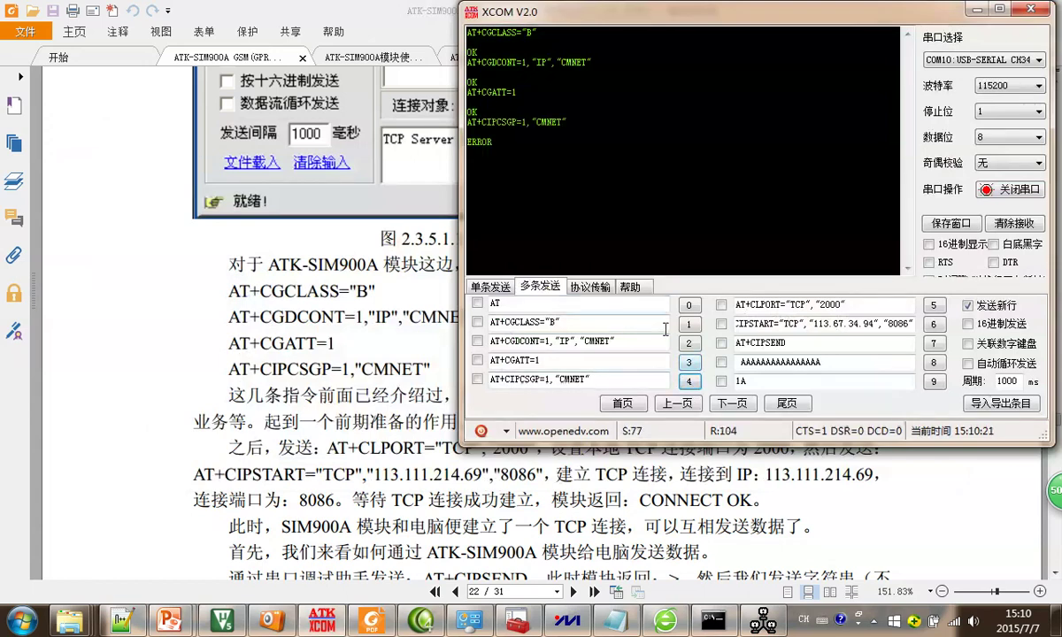
left_click_drag(513, 154, 389, 51)
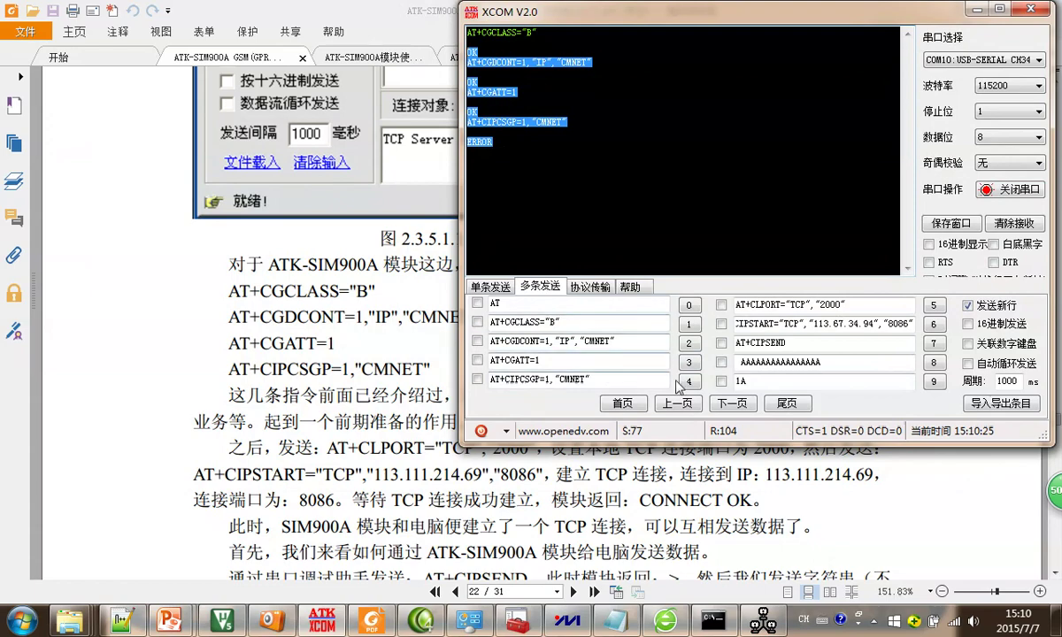
Send AT again, followed by the four GPRS setup commands from AT+CGCLASS="B" to AT+CIPCSGP=1,"CMNET"
left_click(365, 359)
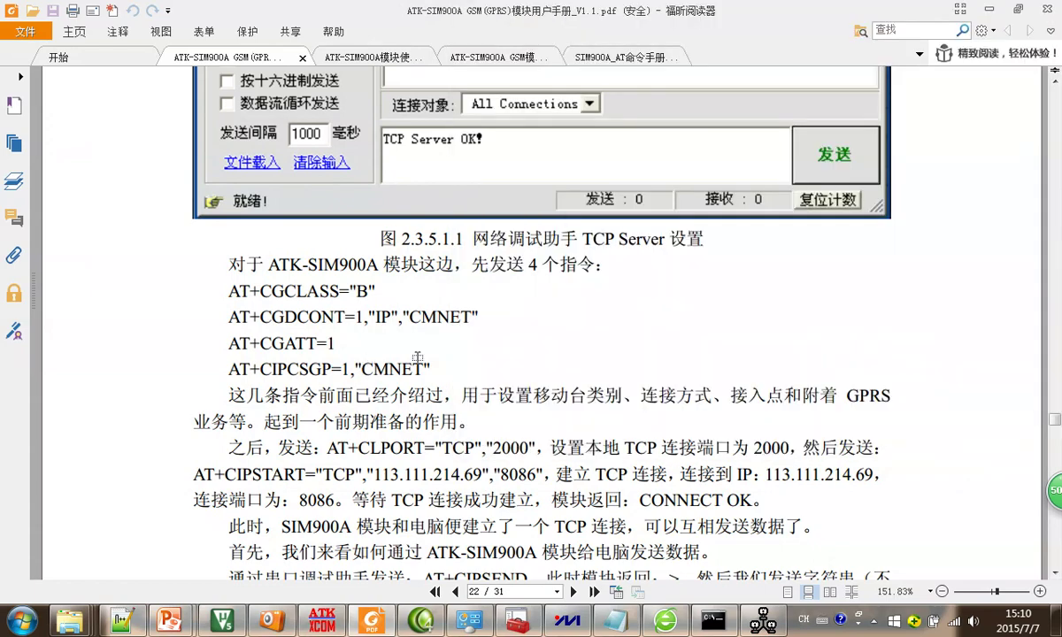
key("alt+Tab")
left_click(694, 309)
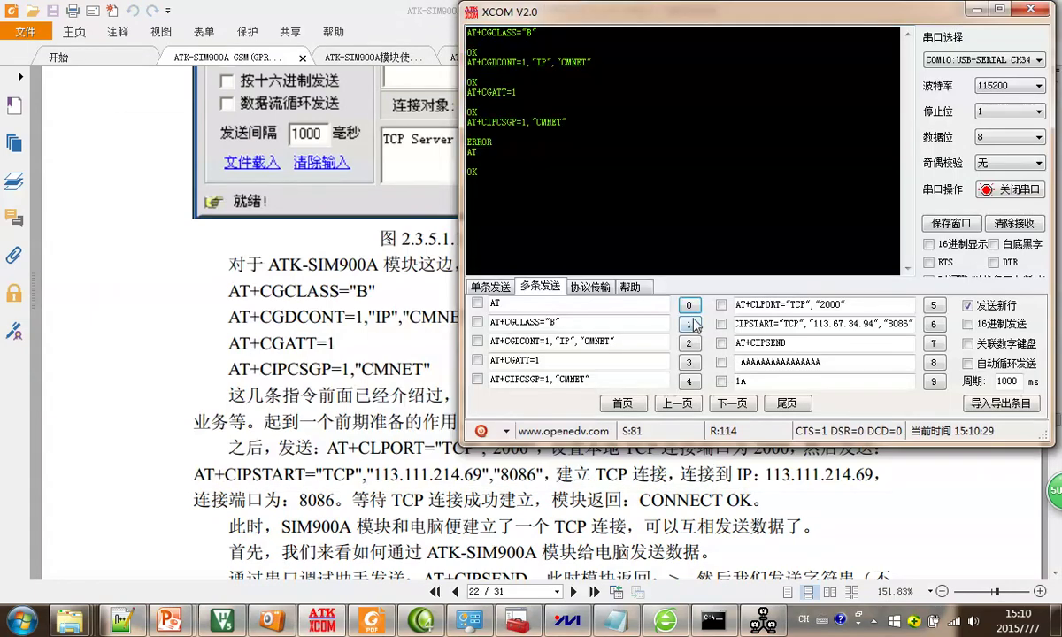
left_click(692, 325)
left_click(691, 343)
left_click(690, 363)
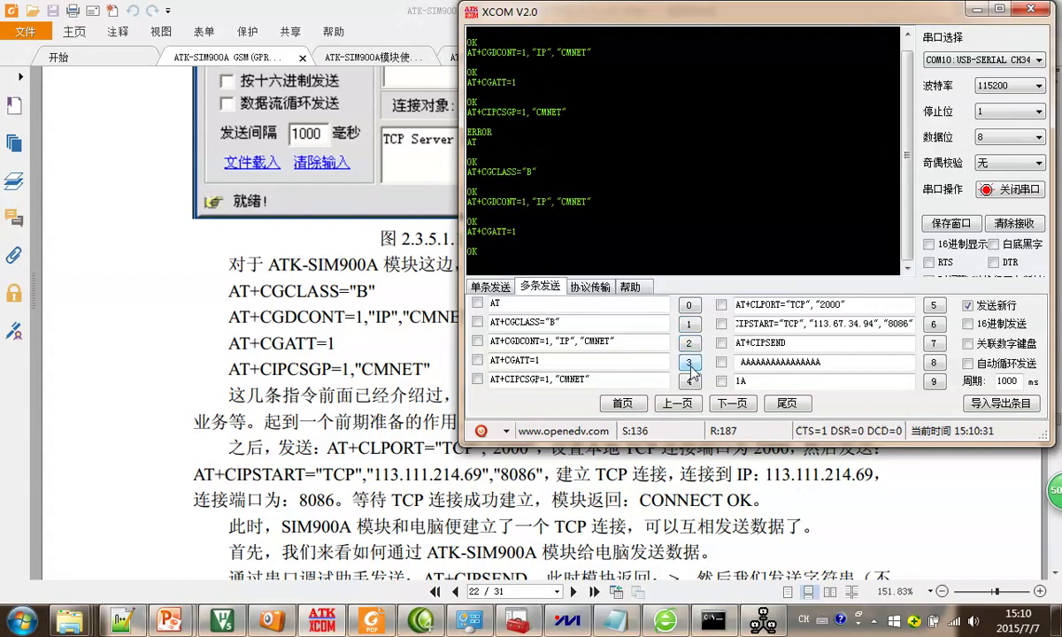
left_click(689, 380)
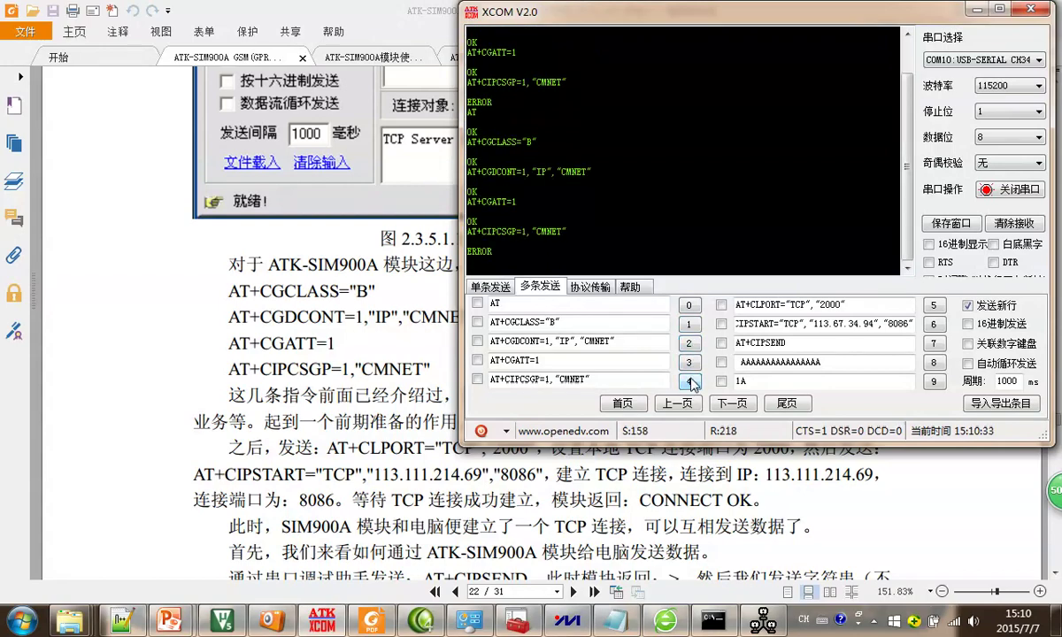
Read the manual's TCP connection section up to the AT+CLPORT and AT+CIPSTART commands, checking the hidden notification icons on the way
left_click(381, 270)
scroll(381, 270, "down", 3)
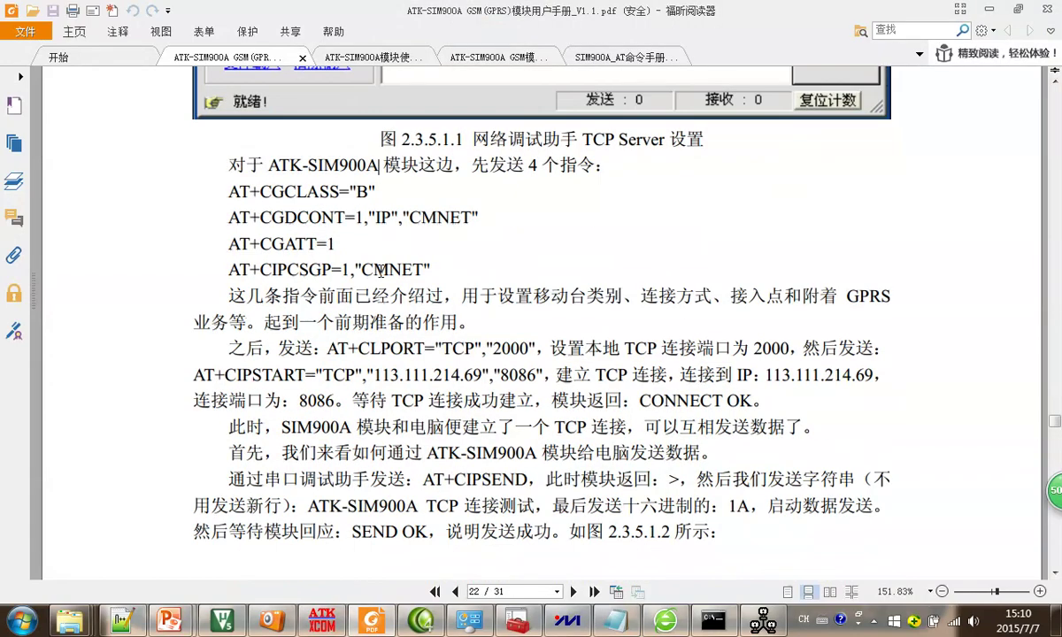
scroll(380, 270, "up", 15)
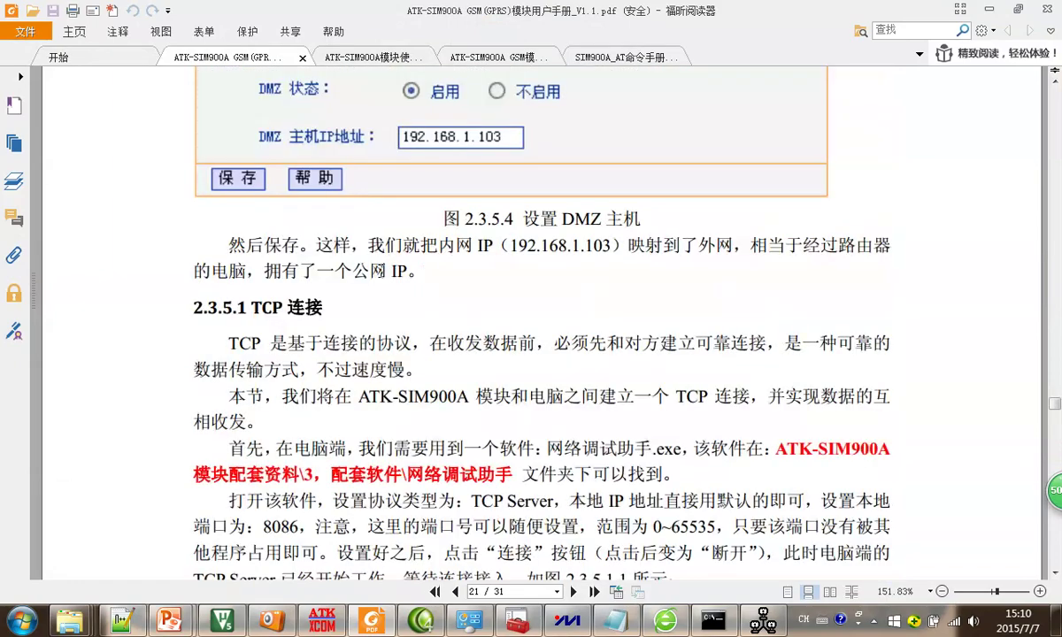
scroll(770, 401, "up", 1)
left_click(873, 624)
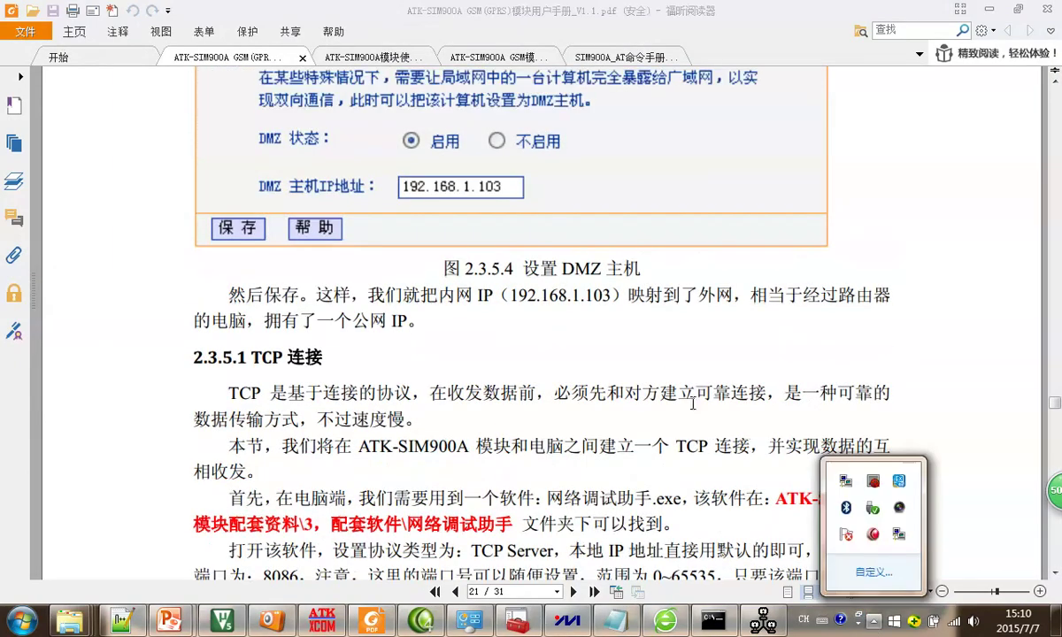
left_click(655, 364)
scroll(287, 268, "down", 10)
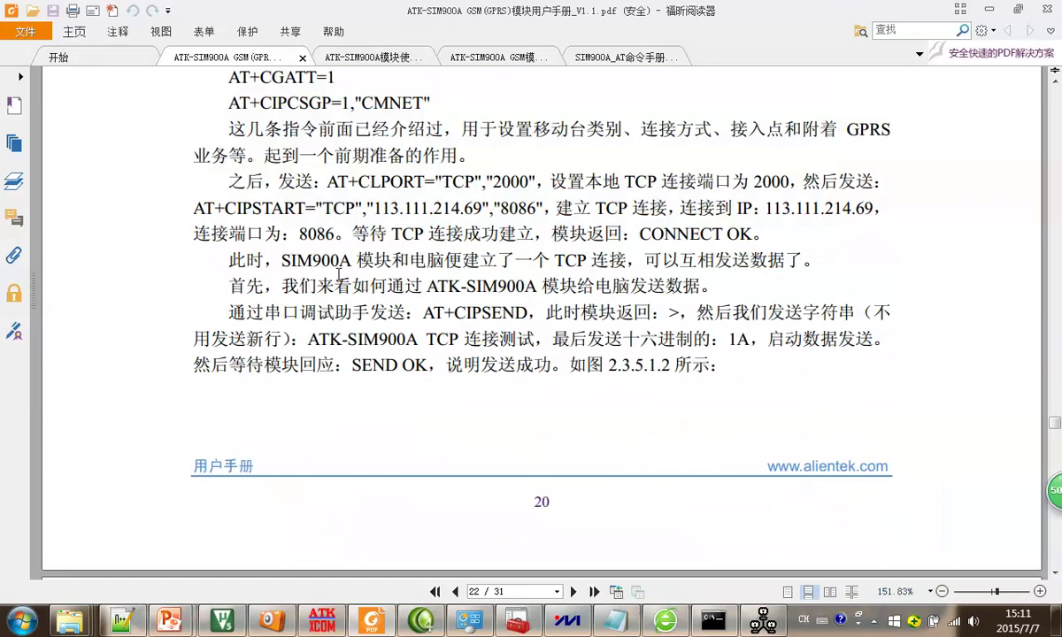
mouse_move(336, 165)
left_mouse_down()
mouse_move(311, 175)
mouse_move(428, 197)
mouse_move(538, 189)
mouse_move(376, 157)
mouse_move(340, 172)
left_mouse_up()
left_click_drag(591, 196, 754, 198)
key("Escape")
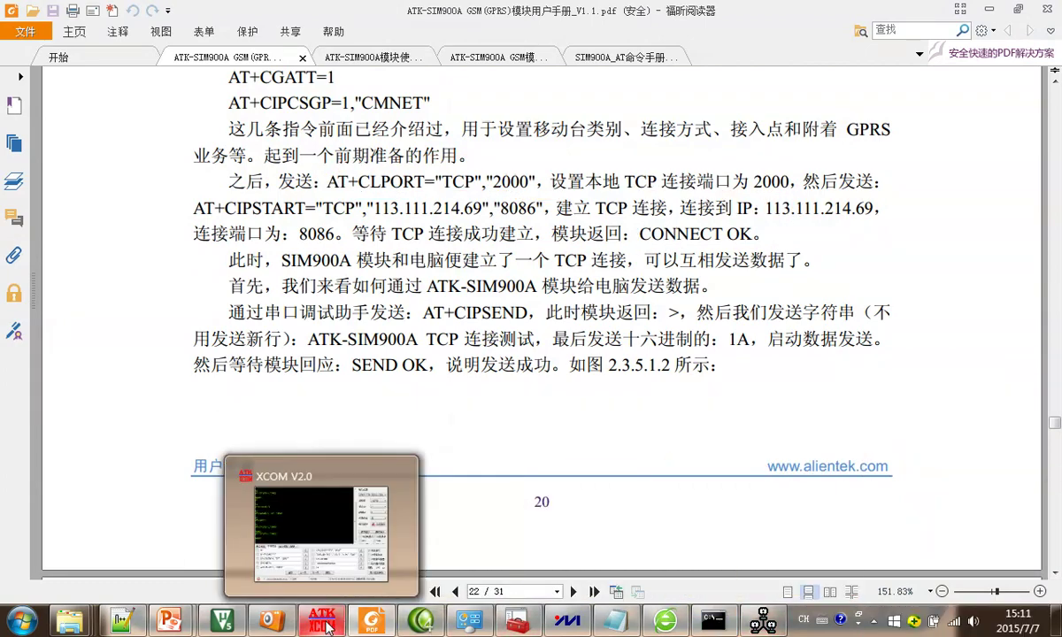
Switch to XCOM and send AT+CLPORT="TCP","2000" to set the module's local TCP port
left_click(358, 554)
mouse_move(792, 284)
left_mouse_down()
mouse_move(748, 273)
mouse_move(708, 305)
mouse_move(832, 291)
left_mouse_up()
key("Escape")
left_click(934, 306)
Return to the manual, underline the AT+CIPSTART command with its IP address and port in red, and clear the marks
left_click(351, 255)
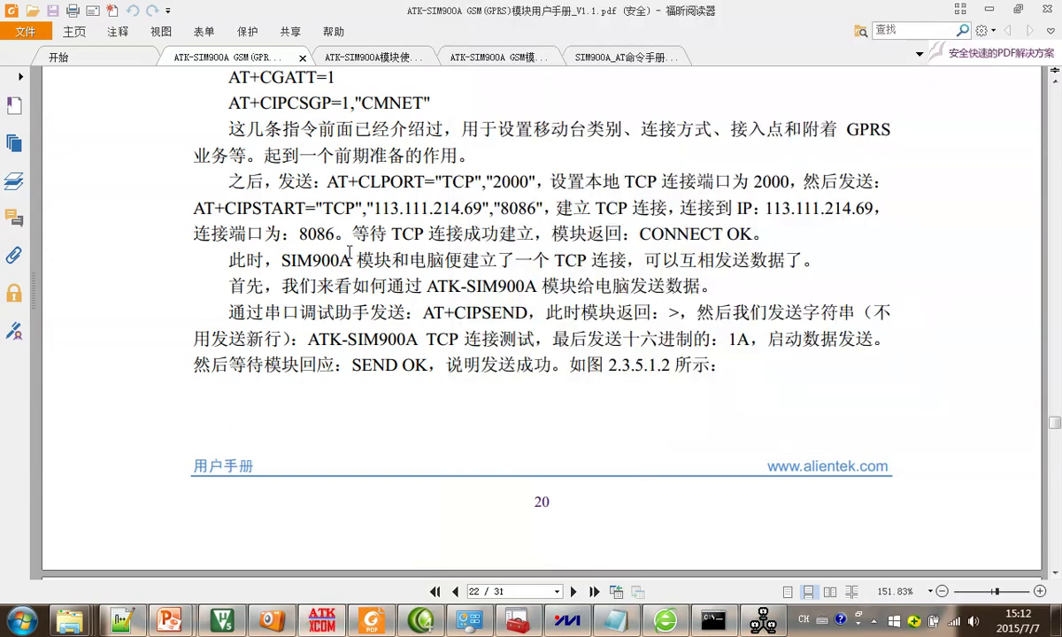
mouse_move(505, 177)
left_mouse_down()
mouse_move(456, 181)
mouse_move(531, 200)
mouse_move(529, 164)
left_mouse_up()
key("Escape")
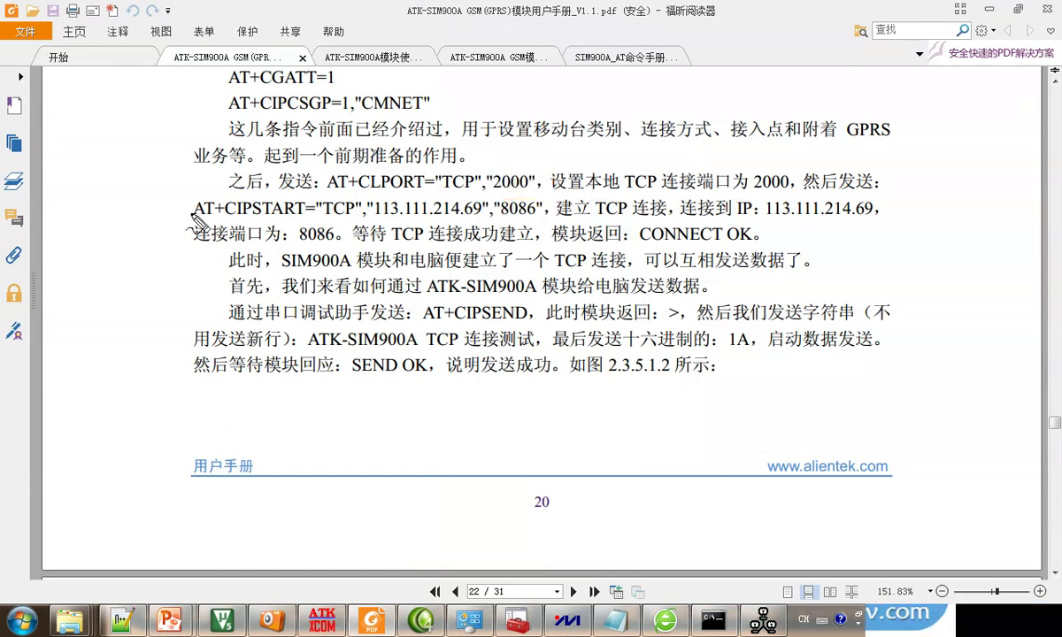
left_click_drag(193, 213, 541, 214)
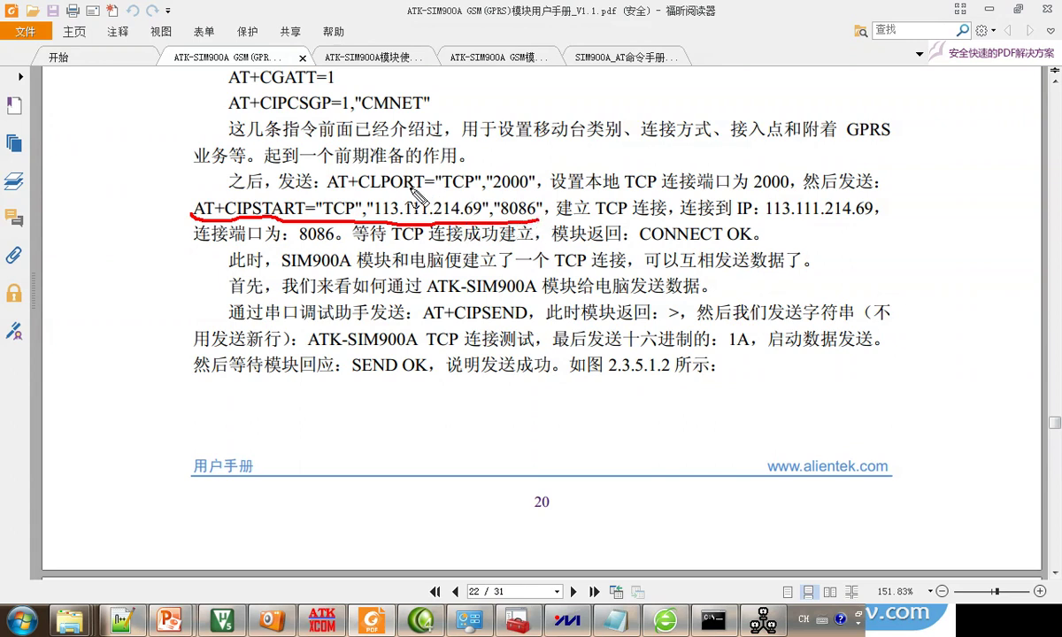
mouse_move(421, 198)
left_mouse_down()
mouse_move(497, 164)
mouse_move(518, 189)
mouse_move(570, 173)
left_mouse_up()
key("Escape")
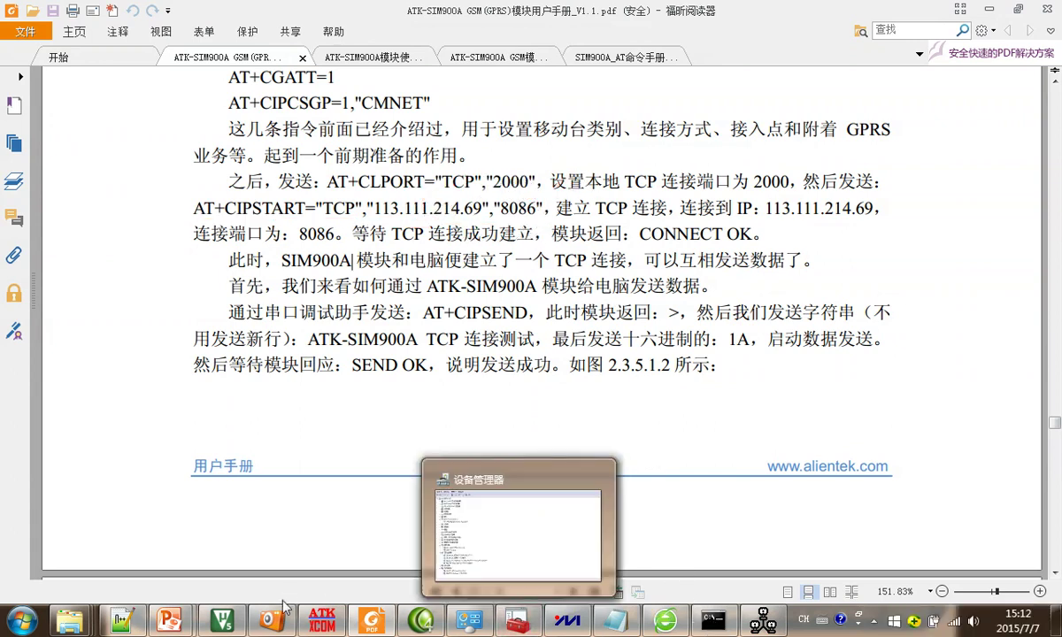
Switch to the browser and highlight the computer's public IP address in the Baidu search results
mouse_move(473, 624)
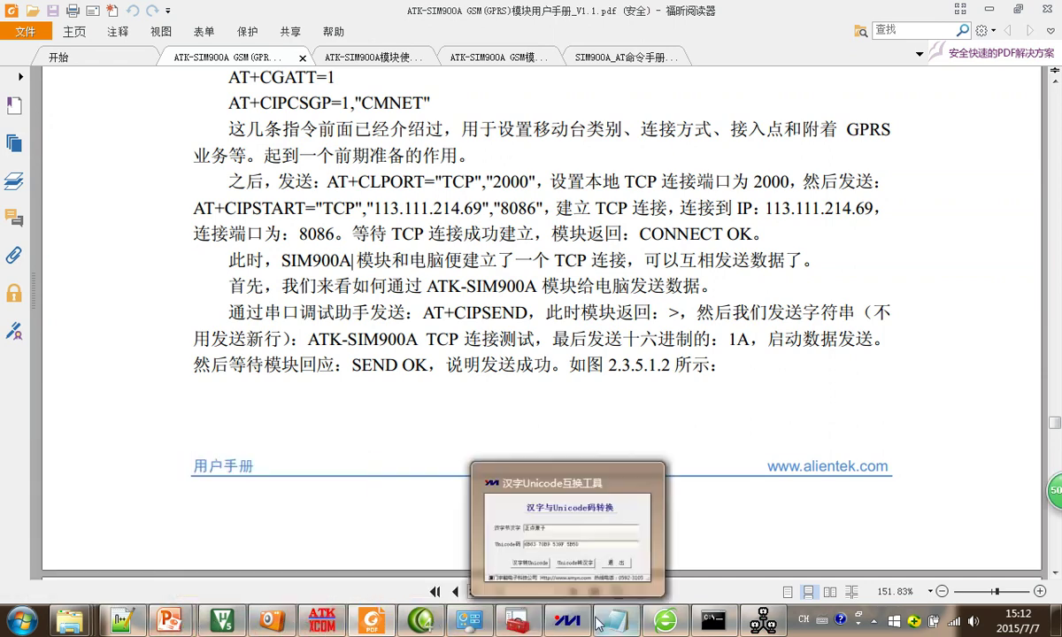
left_click(665, 622)
left_click(329, 67)
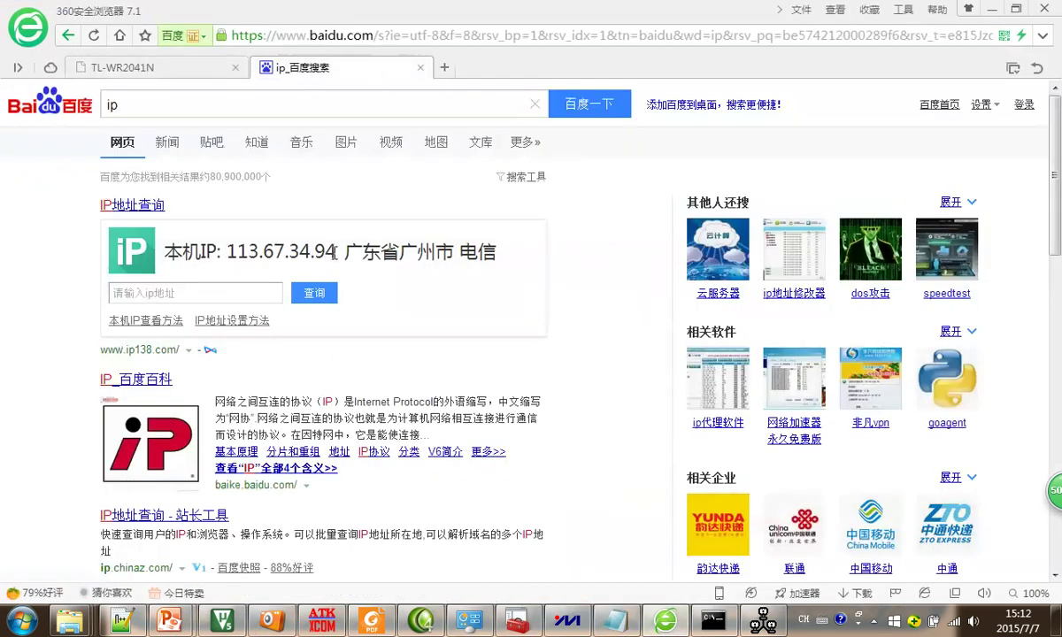
left_click_drag(335, 252, 224, 254)
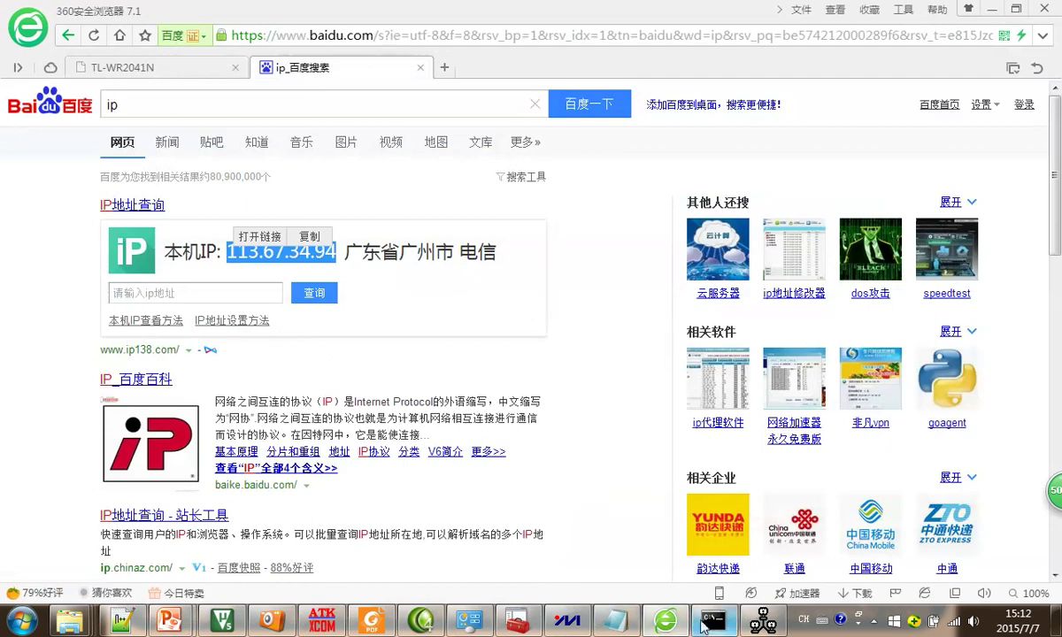
Set the port in XCOM's AT+CIPSTART command to 8087 and send the command
left_click(322, 621)
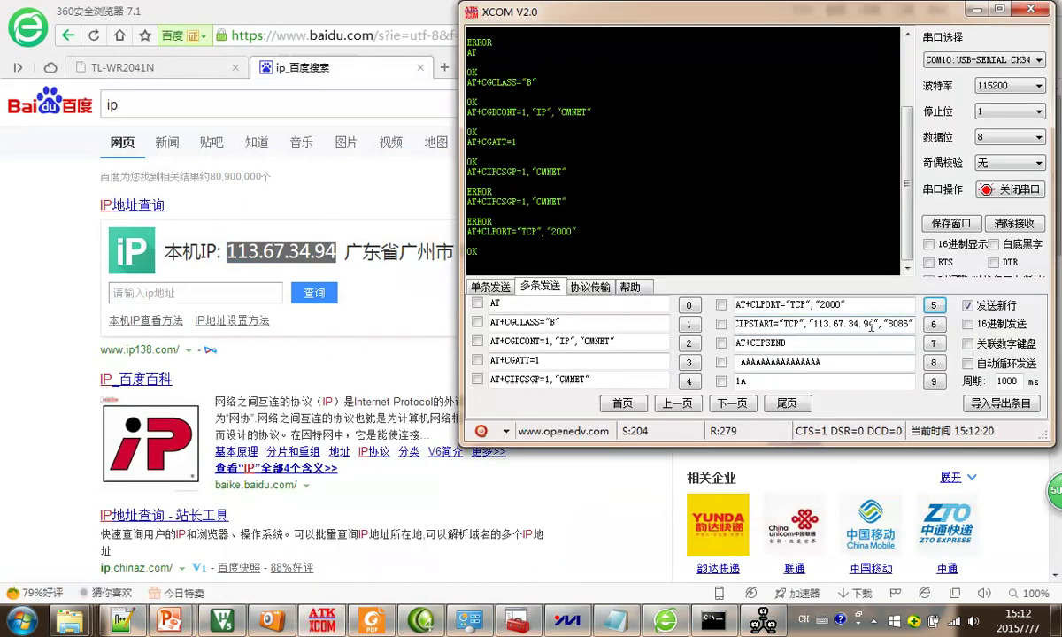
mouse_move(875, 325)
left_mouse_down()
mouse_move(814, 324)
mouse_move(885, 325)
left_mouse_up()
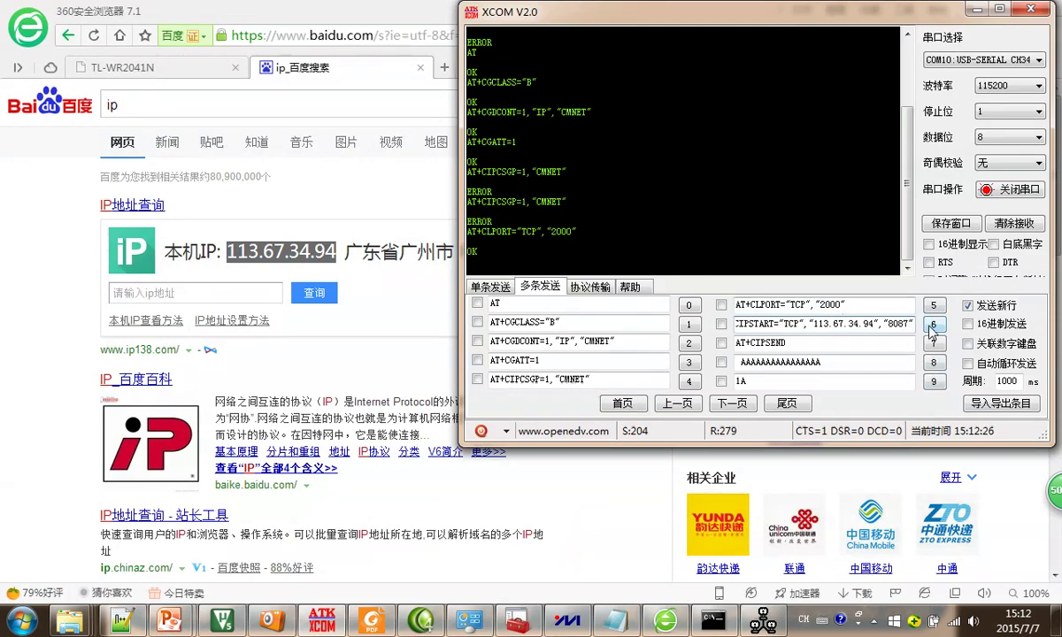
left_click(932, 326)
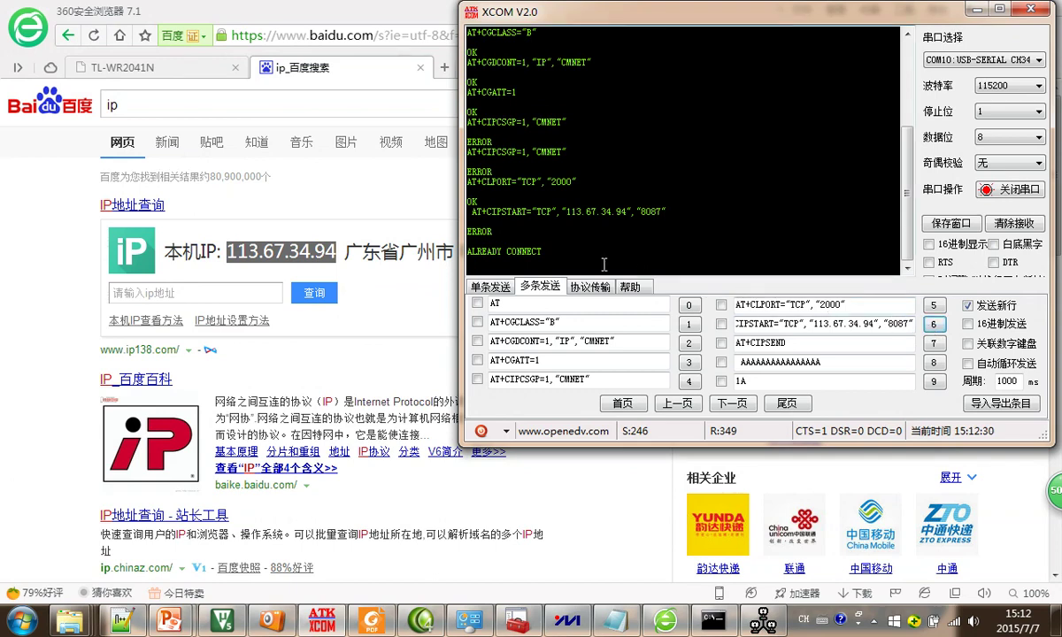
Check the TCP server settings in 网络调试助手, hide that window, and examine the AT+CIPSTART reply in XCOM
left_click(330, 309)
left_click(762, 623)
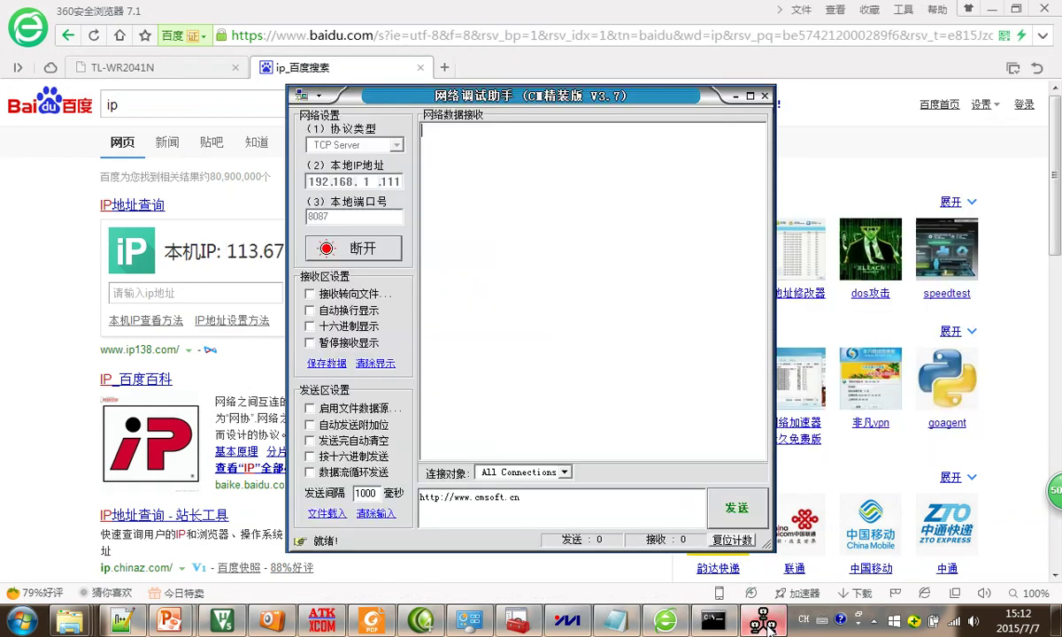
left_click(763, 623)
mouse_move(753, 627)
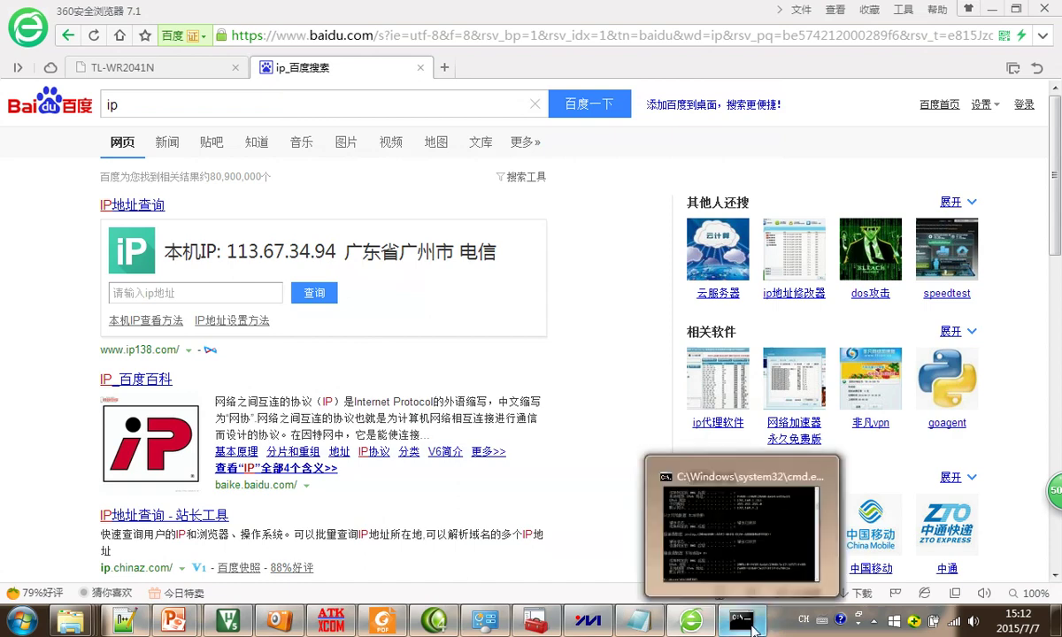
left_click(331, 622)
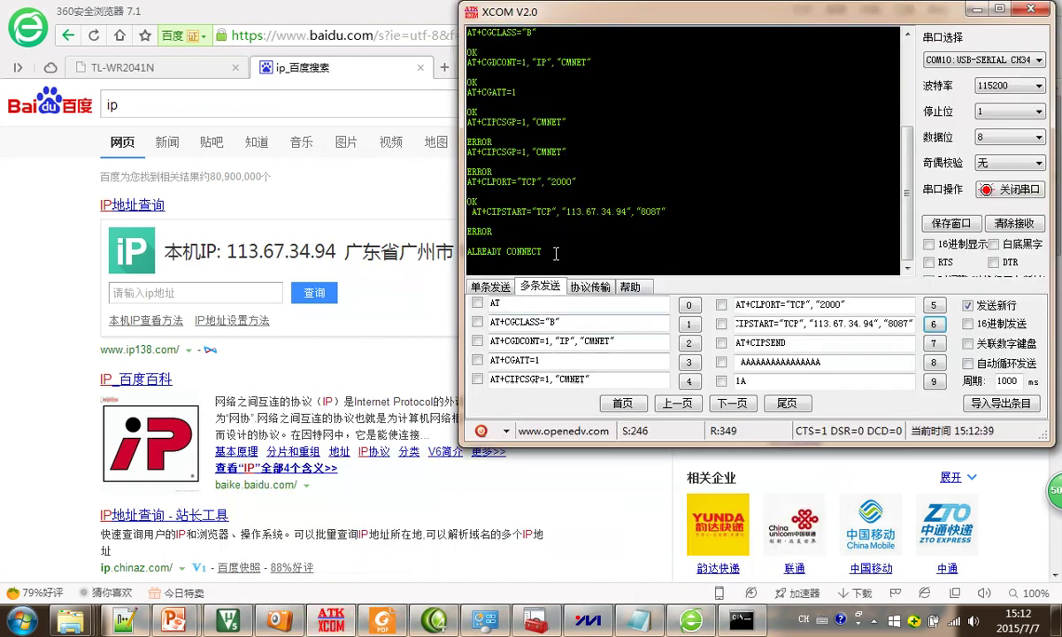
left_click_drag(556, 254, 467, 253)
left_click(582, 235)
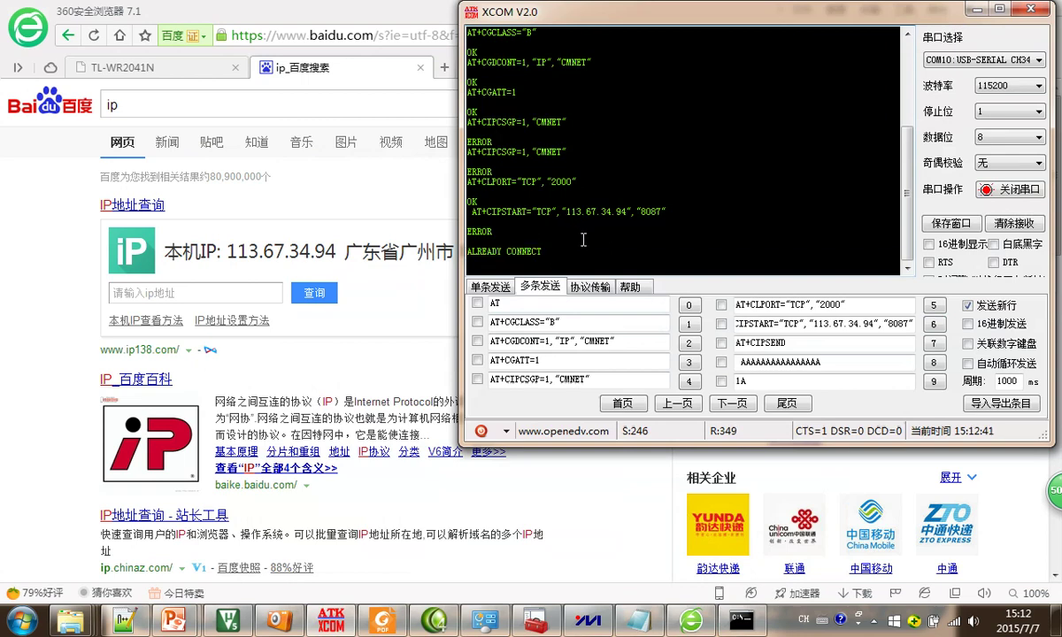
Set the local port in the AT+CLPORT command to 2001 and the server port in AT+CIPSTART to 8088
left_click(811, 344)
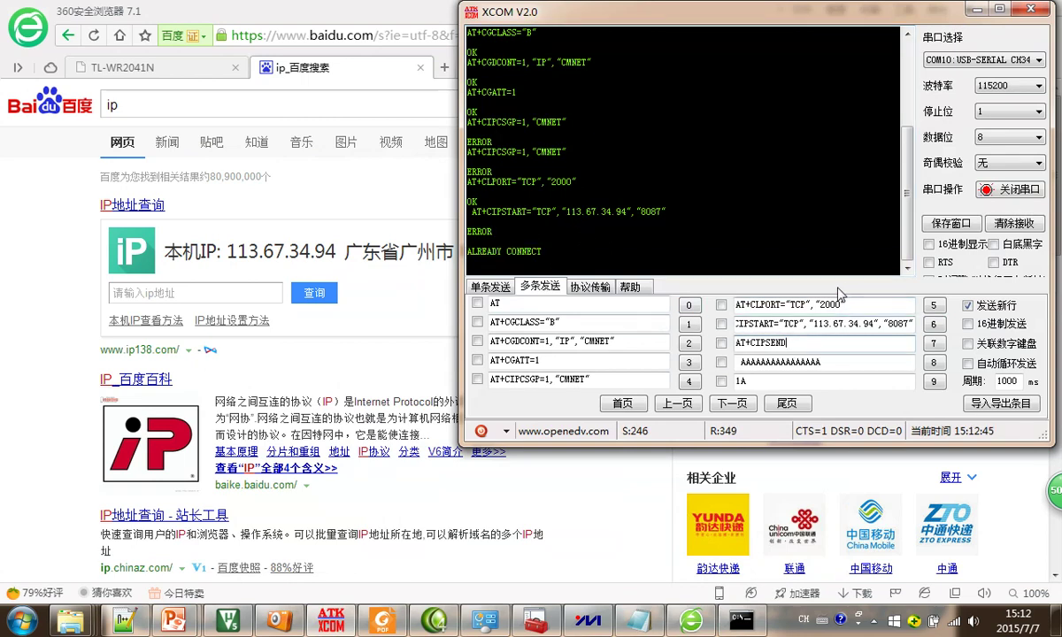
left_click(841, 305)
key("BackSpace")
type("1")
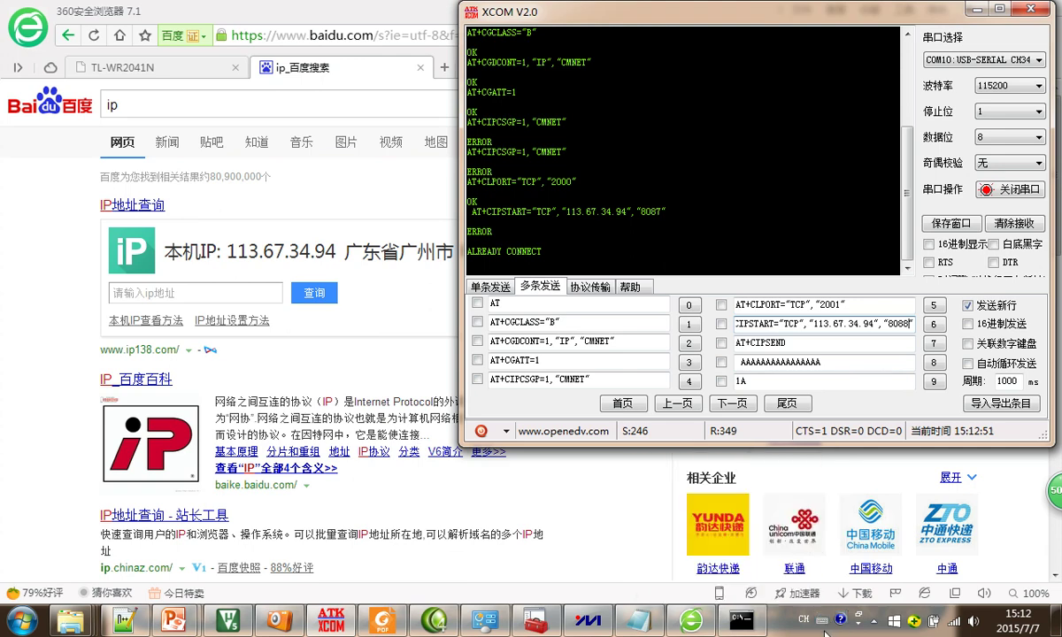
left_click(874, 621)
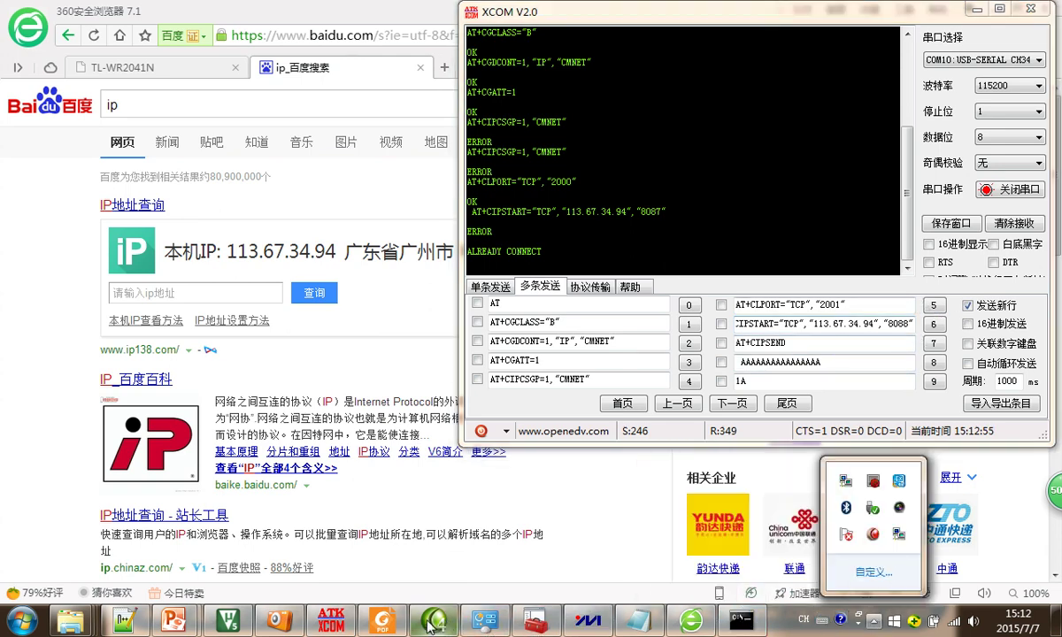
mouse_move(599, 627)
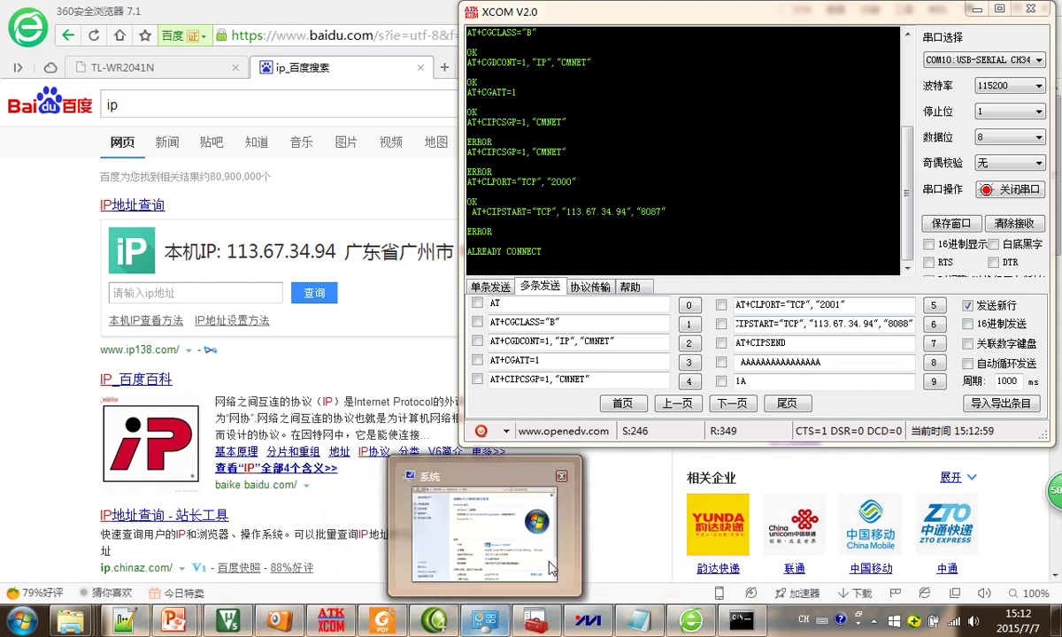
mouse_move(558, 550)
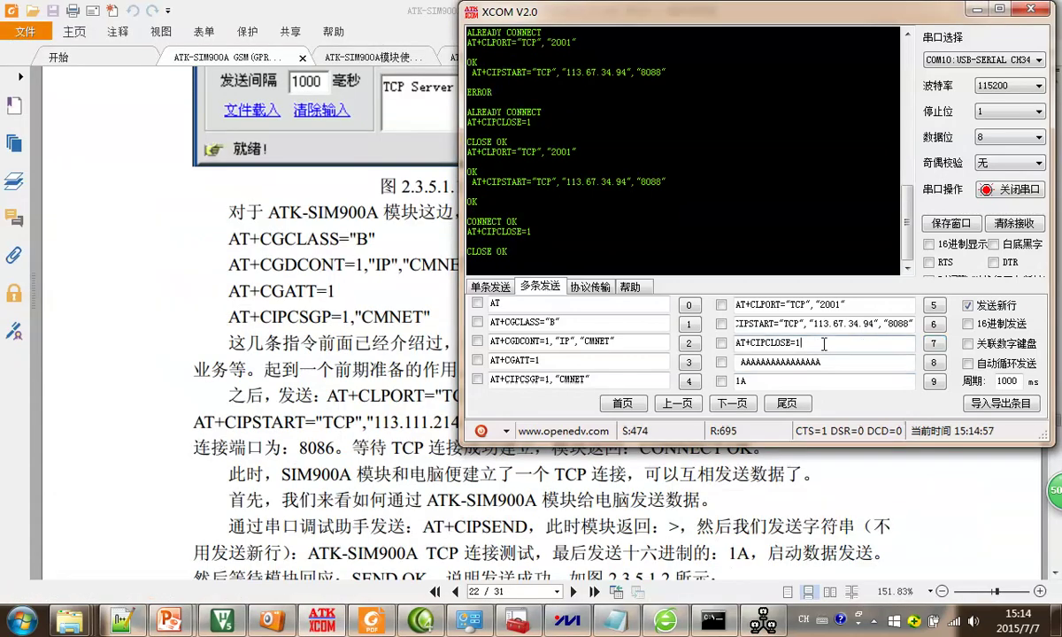
Send the AT+CIPCLOSE=1 command from XCOM to close the TCP connection
left_click_drag(824, 344, 740, 342)
left_click(769, 339)
left_click(931, 344)
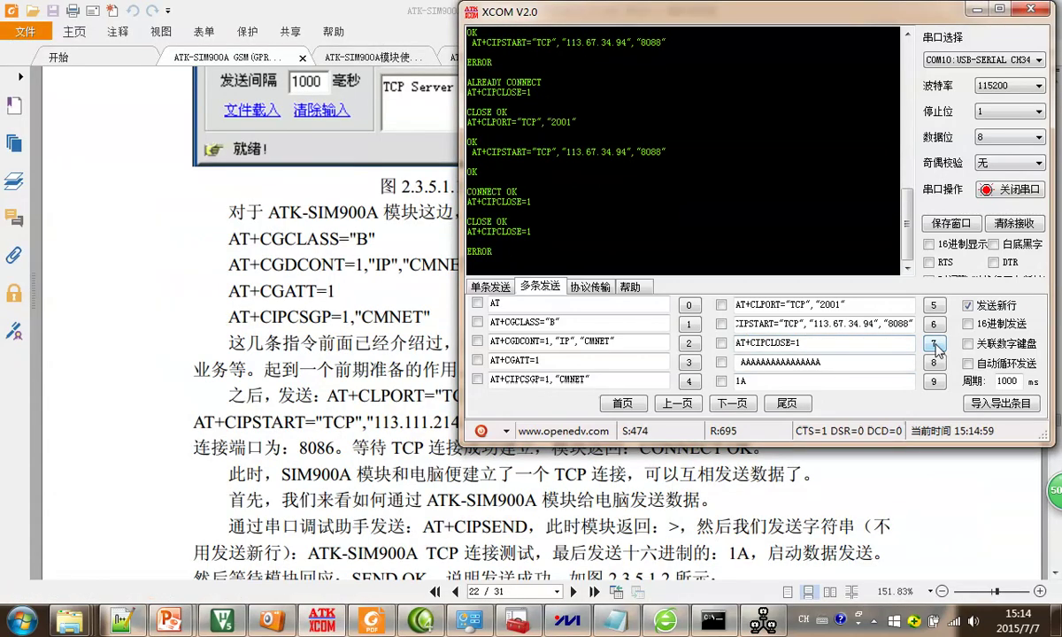
left_click_drag(745, 343, 482, 246)
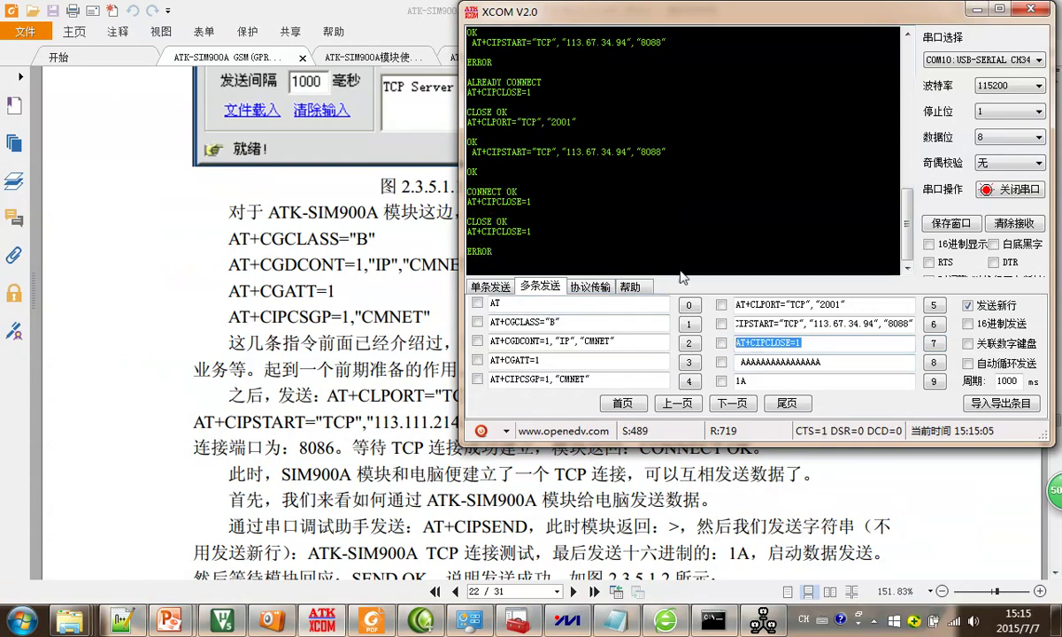
Check the TCP server settings in 网络调试助手, return to XCOM and mark the ports and IP address in its AT+CLPORT and AT+CIPSTART commands
left_click(766, 613)
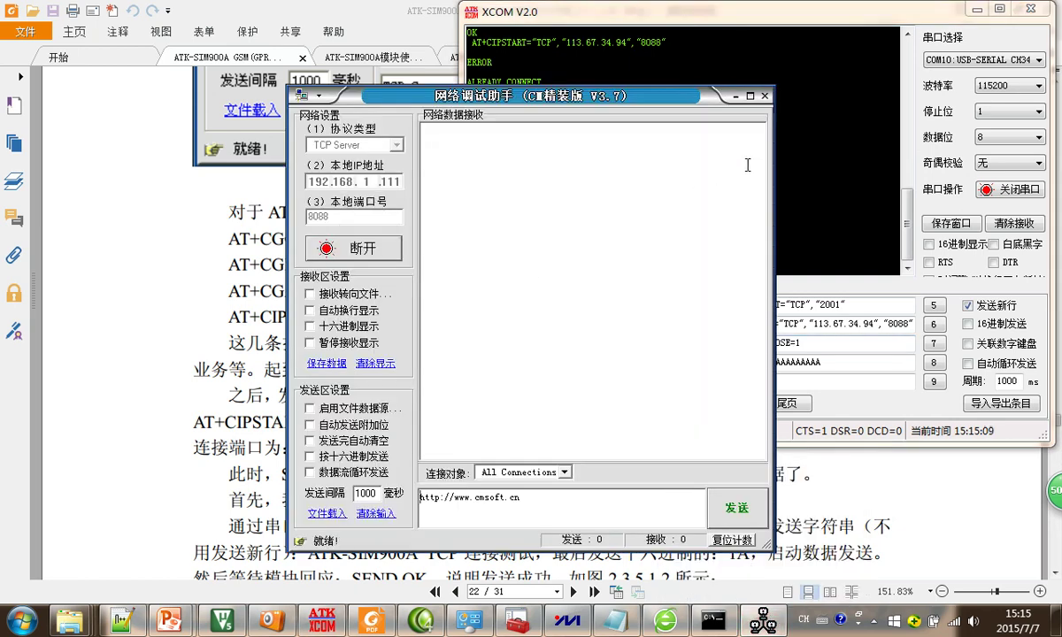
left_click(867, 298)
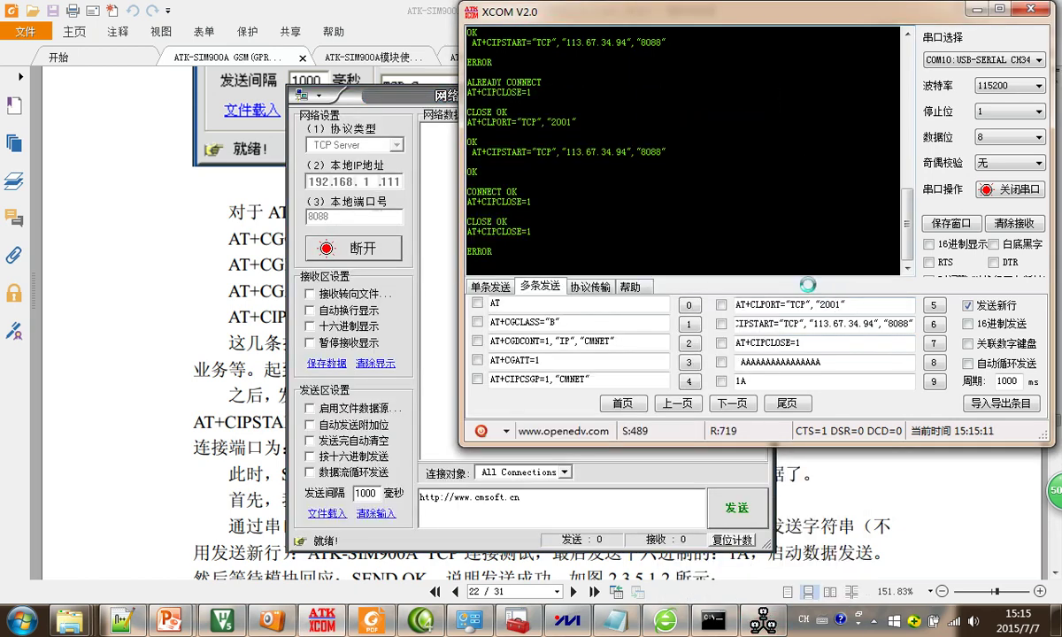
mouse_move(830, 291)
left_mouse_down()
mouse_move(810, 304)
mouse_move(841, 316)
mouse_move(829, 288)
left_mouse_up()
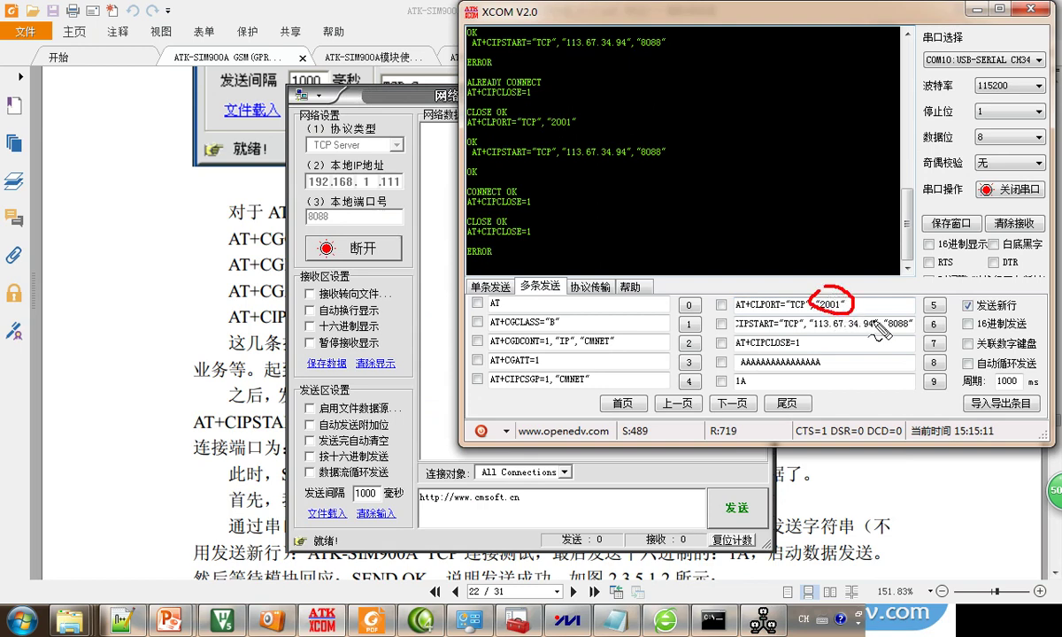
mouse_move(897, 316)
left_mouse_down()
mouse_move(904, 326)
mouse_move(936, 295)
left_mouse_up()
left_click_drag(811, 331, 824, 332)
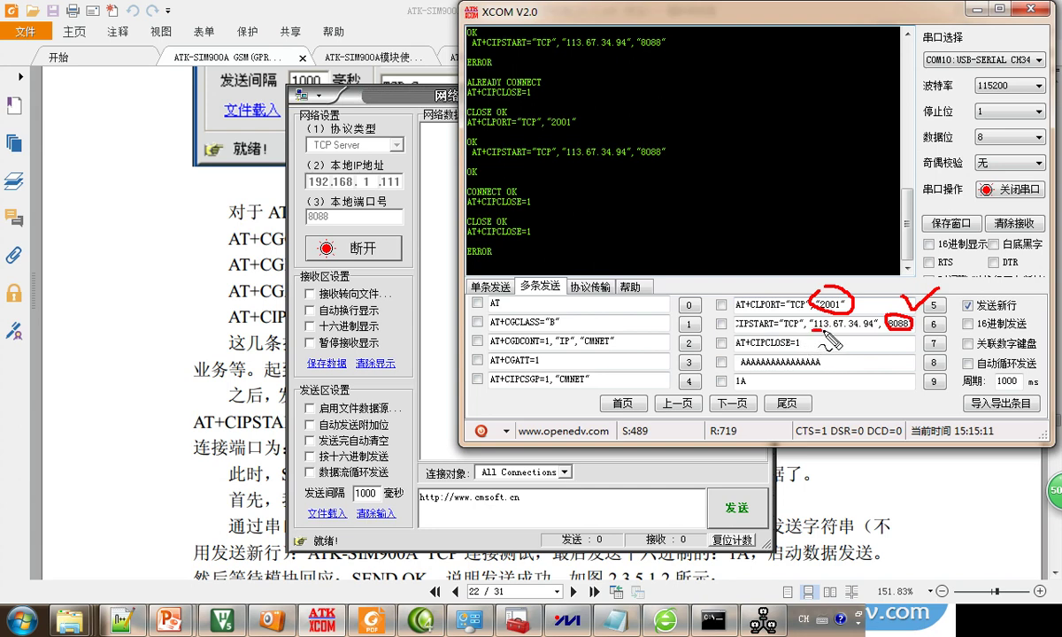
key("Escape")
Send AT+CLPORT="TCP","2001" and AT+CIPSTART="TCP","113.67.34.94","8088" from XCOM and circle the module's connection reply
left_click(934, 308)
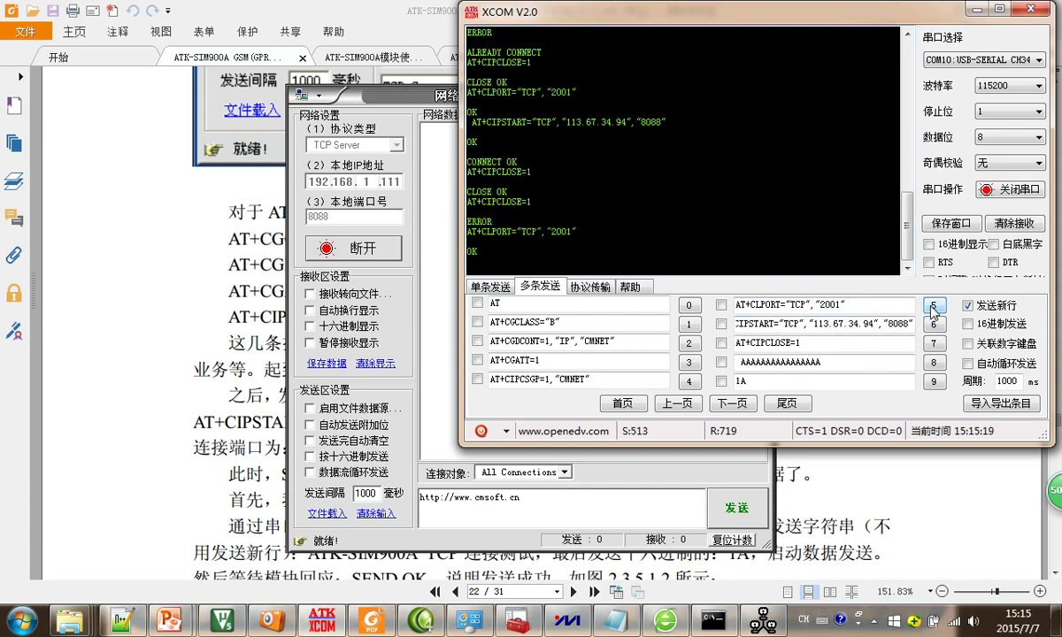
left_click(934, 324)
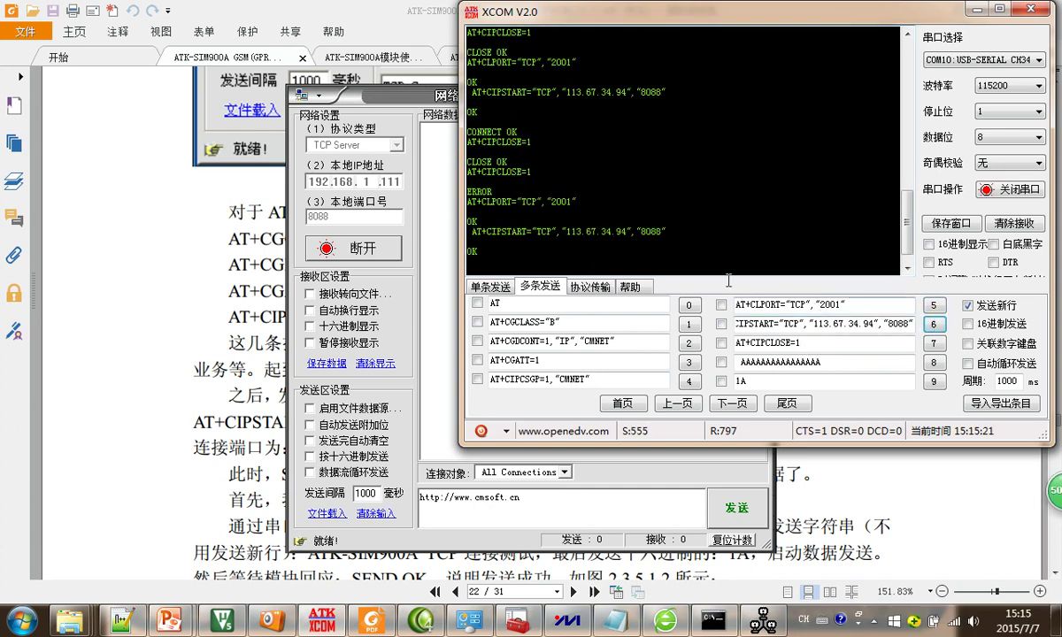
key("ctrl+2")
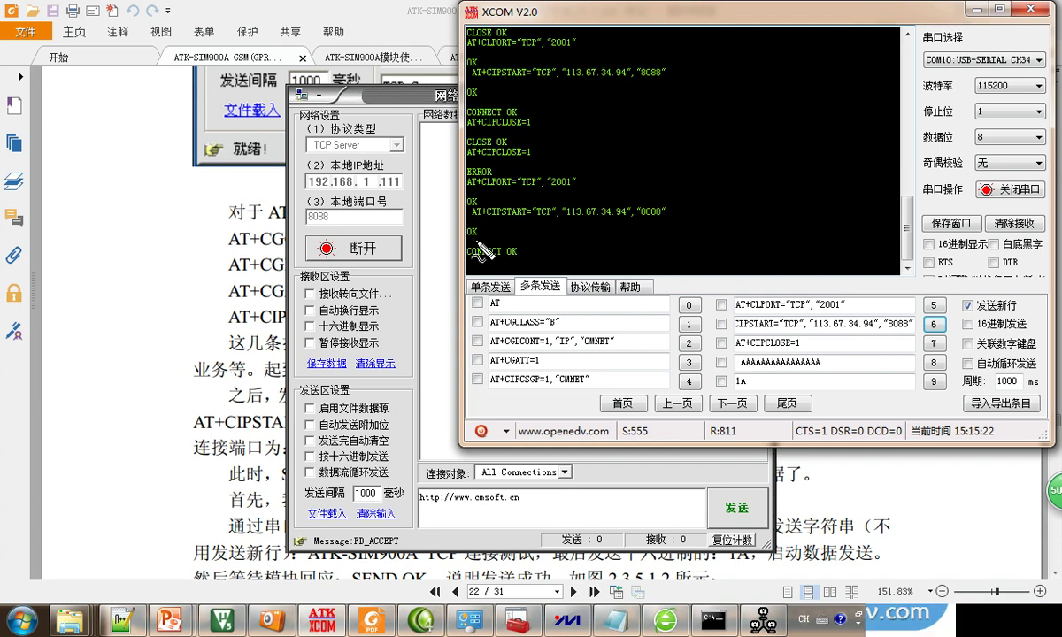
mouse_move(478, 242)
left_mouse_down()
mouse_move(509, 270)
mouse_move(512, 251)
left_mouse_up()
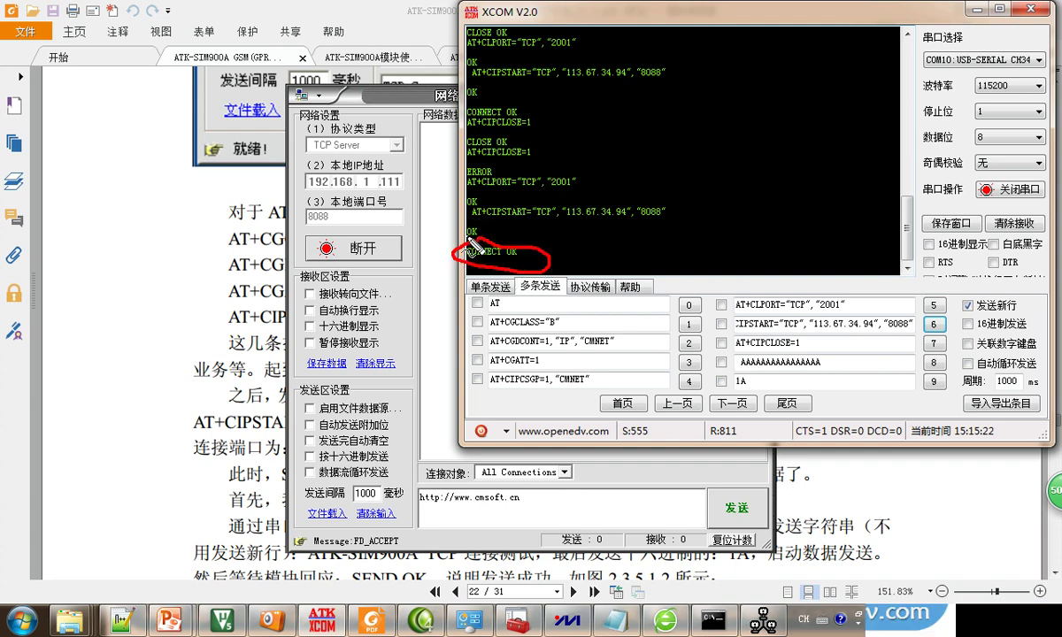
key("Escape")
Switch to 网络调试助手, inspect the available connection targets and leave All Connections selected
left_click(228, 249)
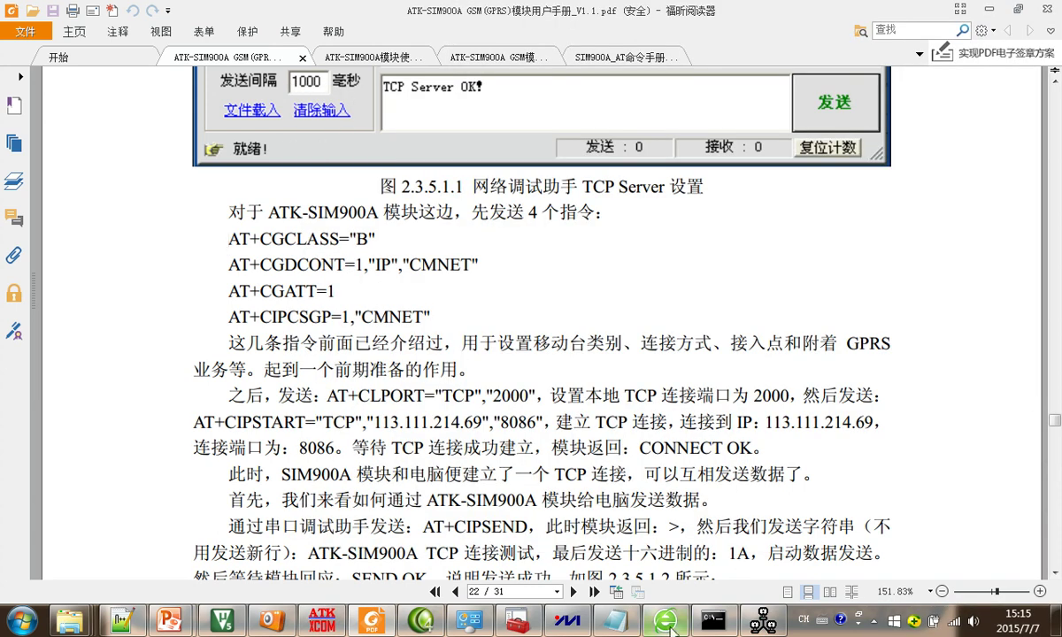
left_click(762, 622)
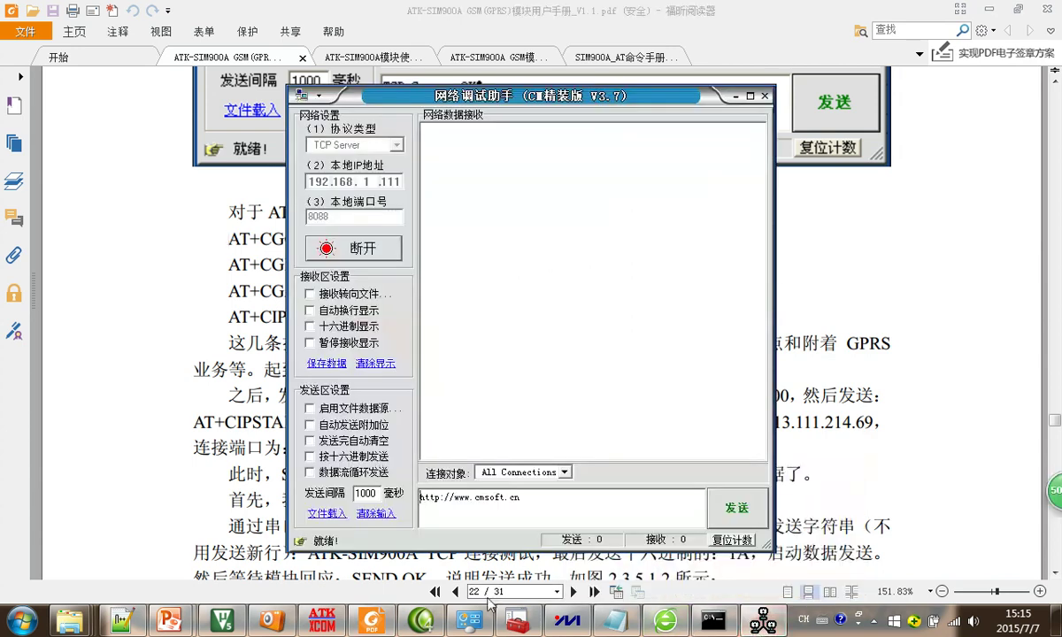
left_click(522, 471)
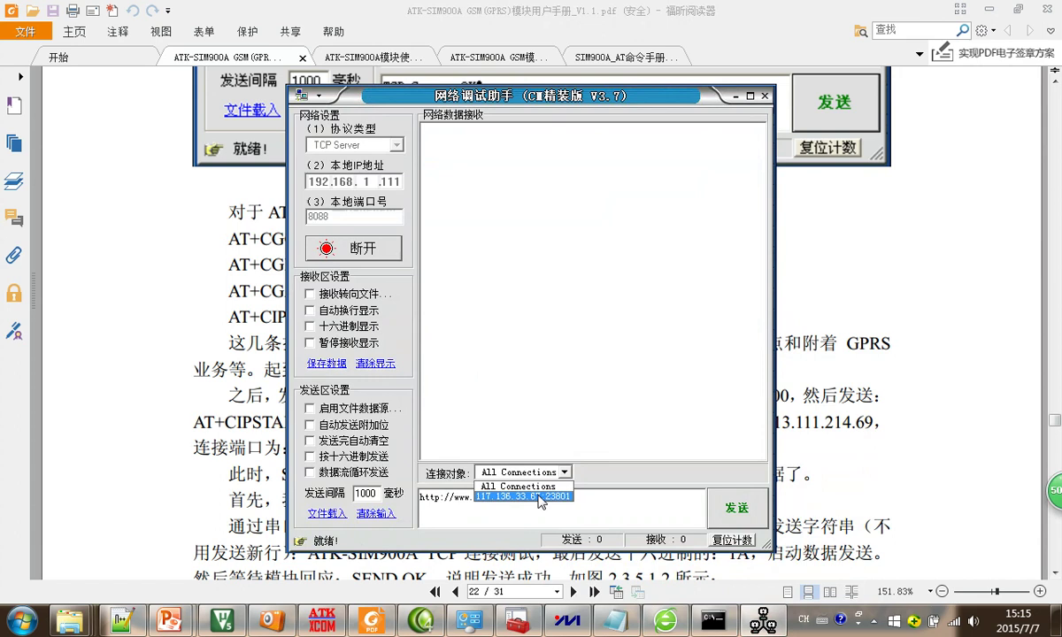
left_click(539, 497)
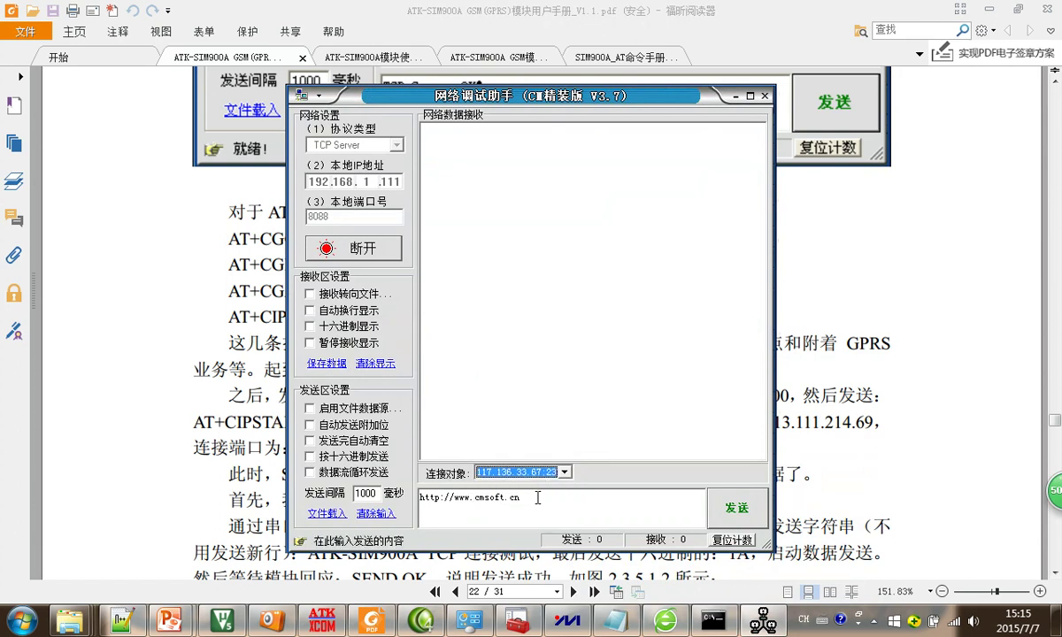
left_click(563, 472)
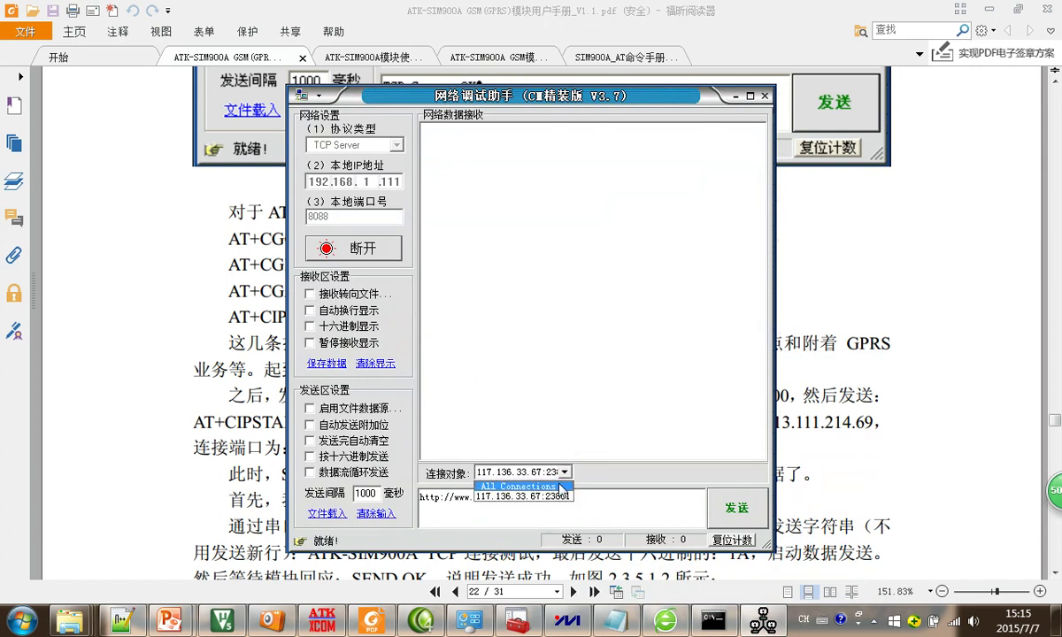
left_click(550, 485)
Place the 网络调试助手 window beside XCOM, replace its default send text with AAAAAA and send it to the module
left_click_drag(560, 498, 406, 496)
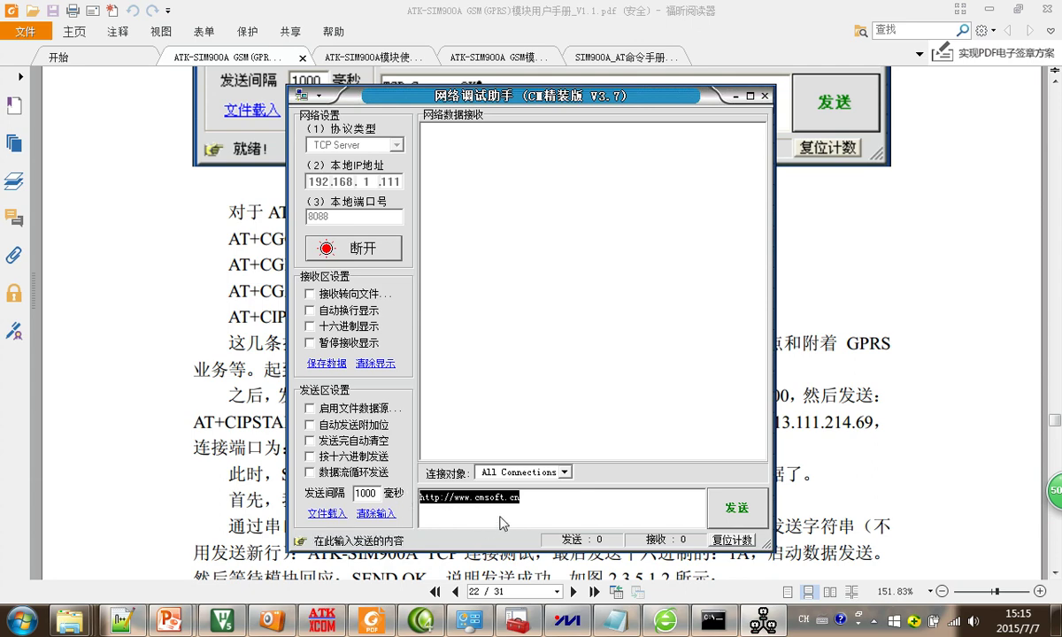
key("BackSpace")
mouse_move(665, 611)
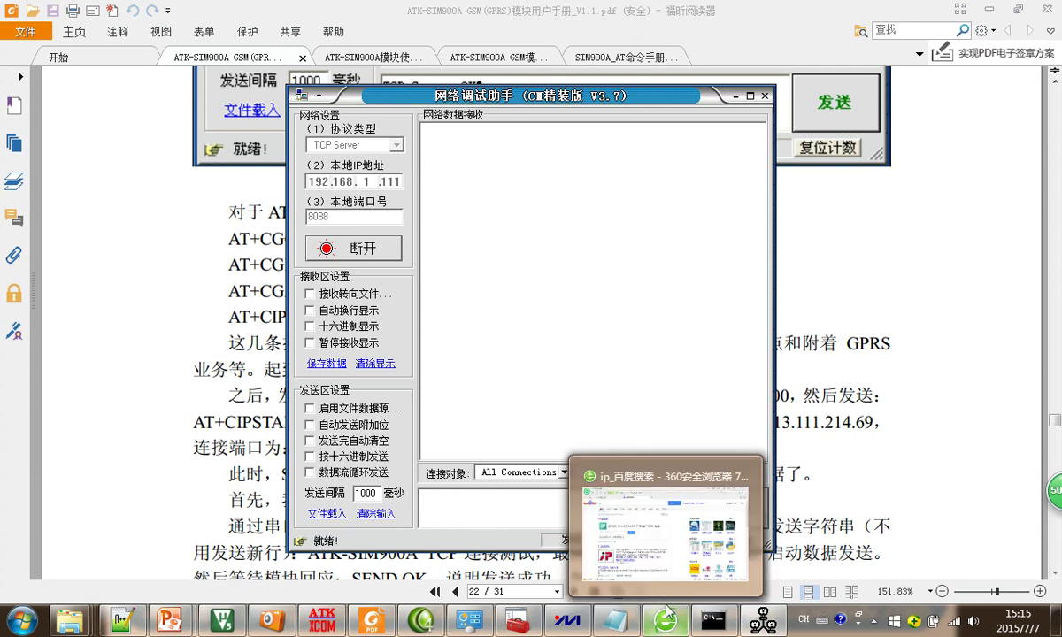
left_click(322, 619)
left_click_drag(414, 99, 121, 19)
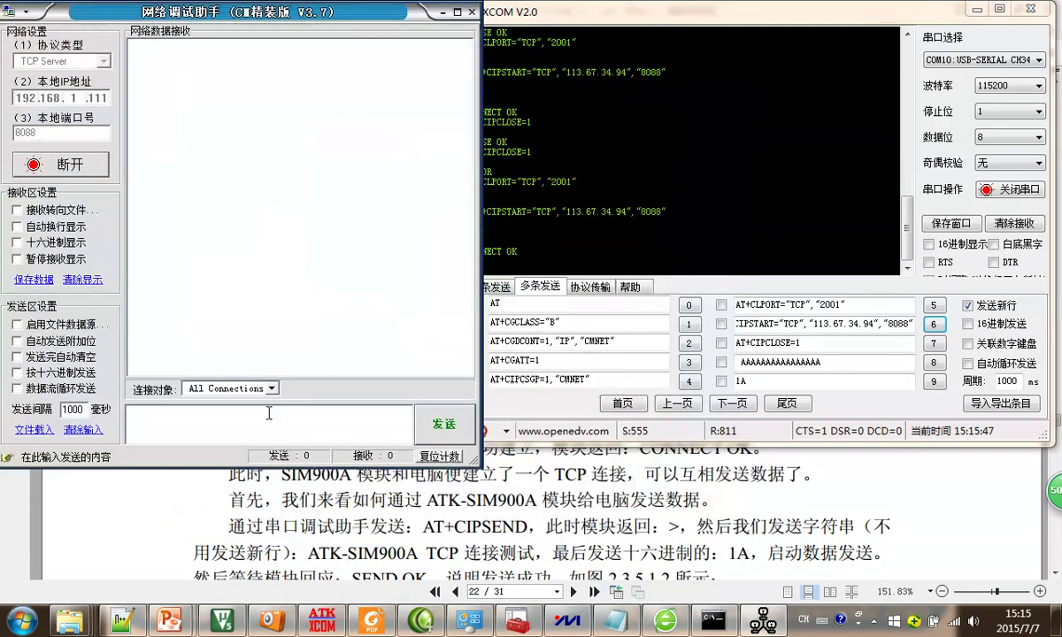
type("AAAAA")
left_click(443, 428)
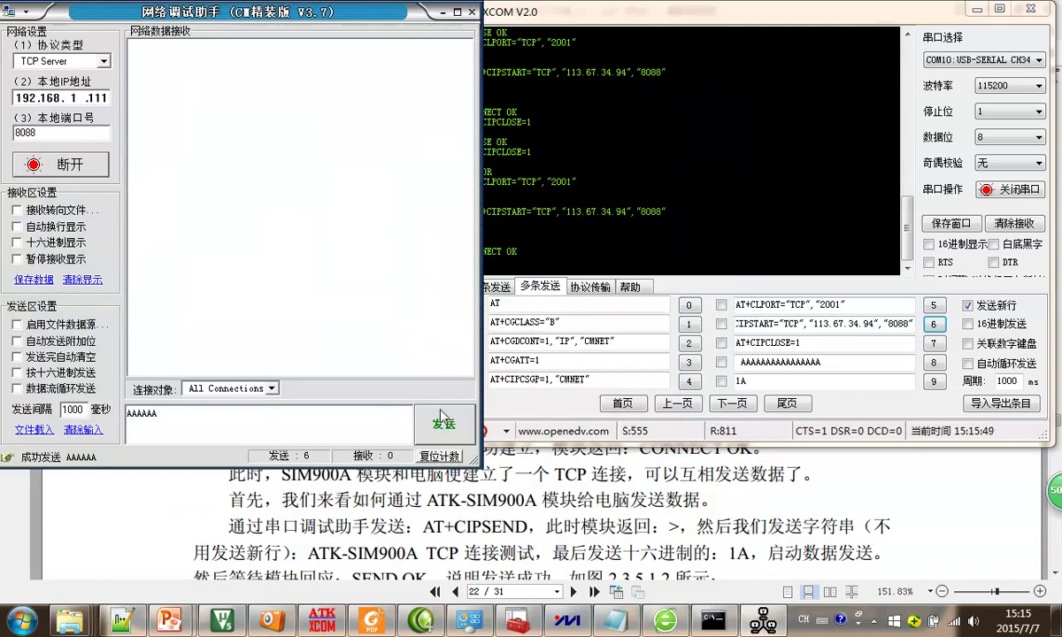
Switch to XCOM and circle the text received from the TCP server in the output
double_click(155, 413)
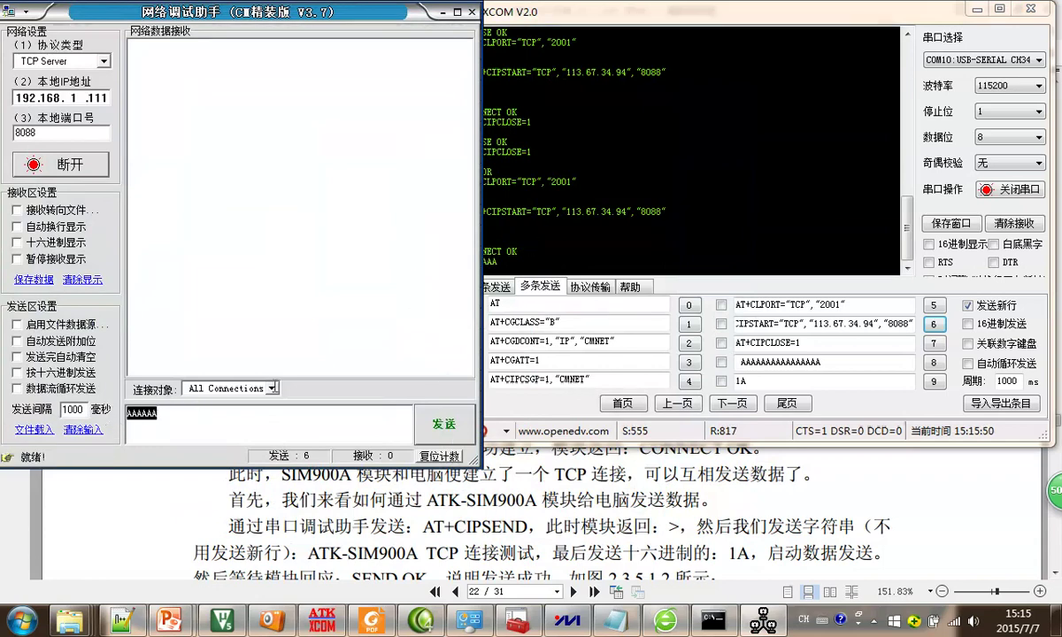
left_click(502, 249)
key("ctrl+2")
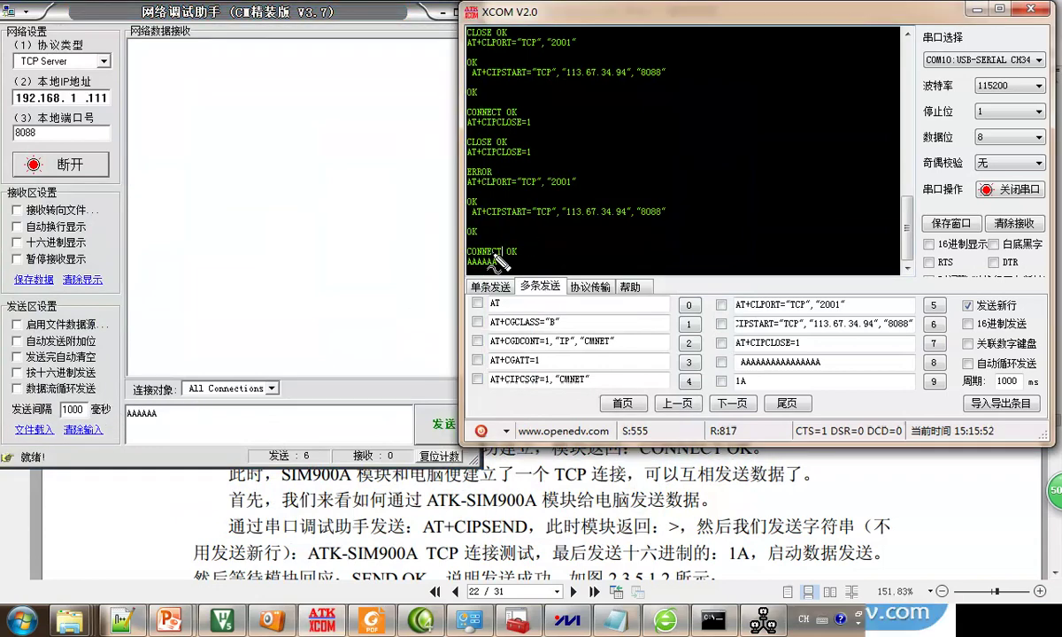
mouse_move(488, 255)
left_mouse_down()
mouse_move(463, 260)
mouse_move(490, 273)
mouse_move(493, 258)
left_mouse_up()
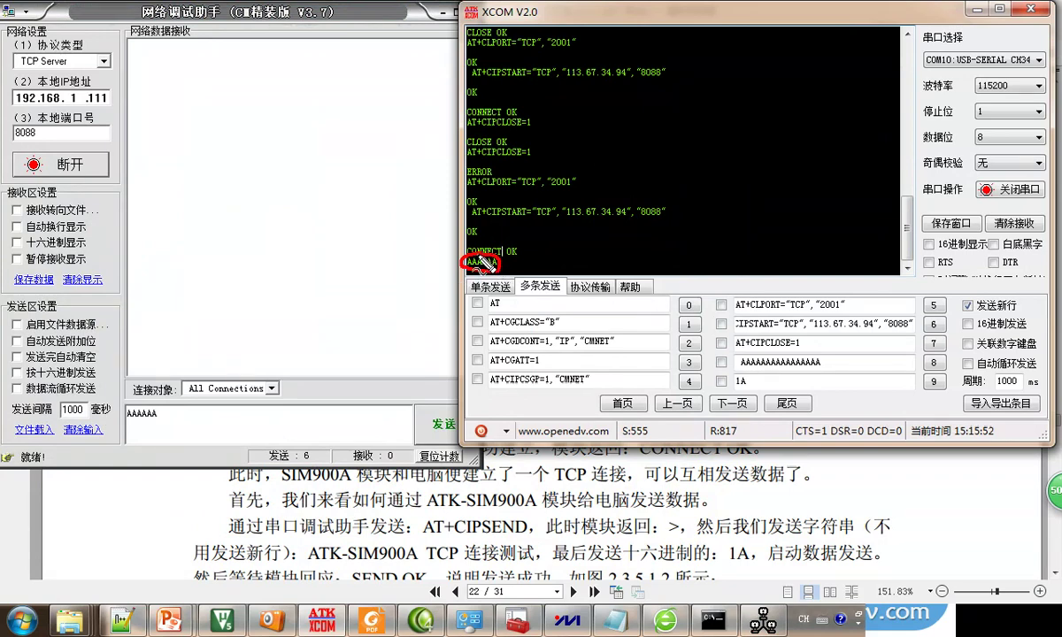
Replace the send text in 网络调试助手 with VVVVVVVVV and send it to the module
left_click(33, 395)
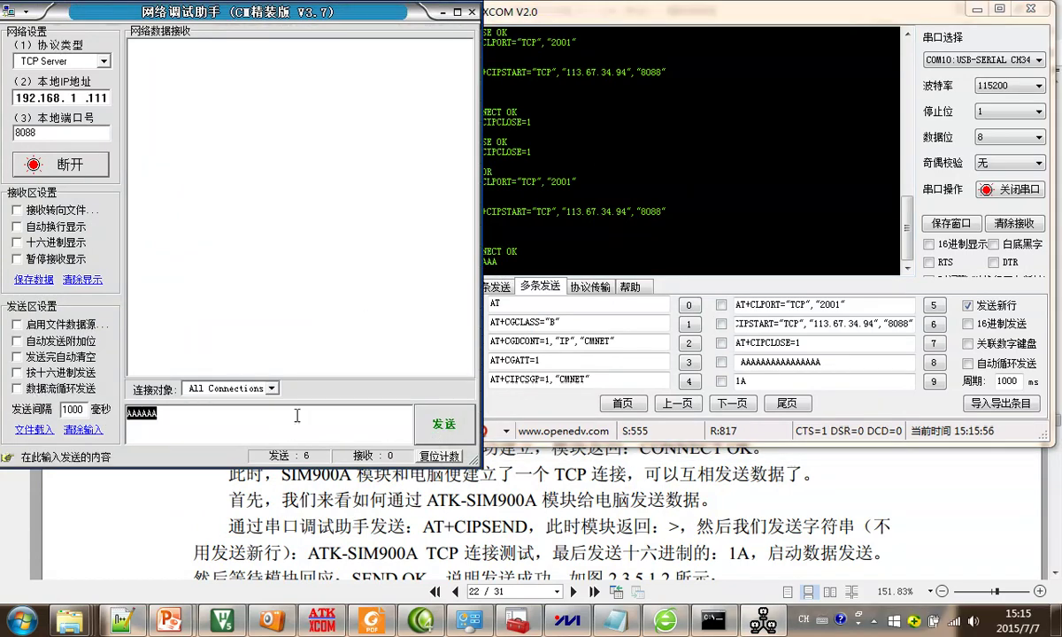
type("VVVVVVVVV")
left_click(456, 418)
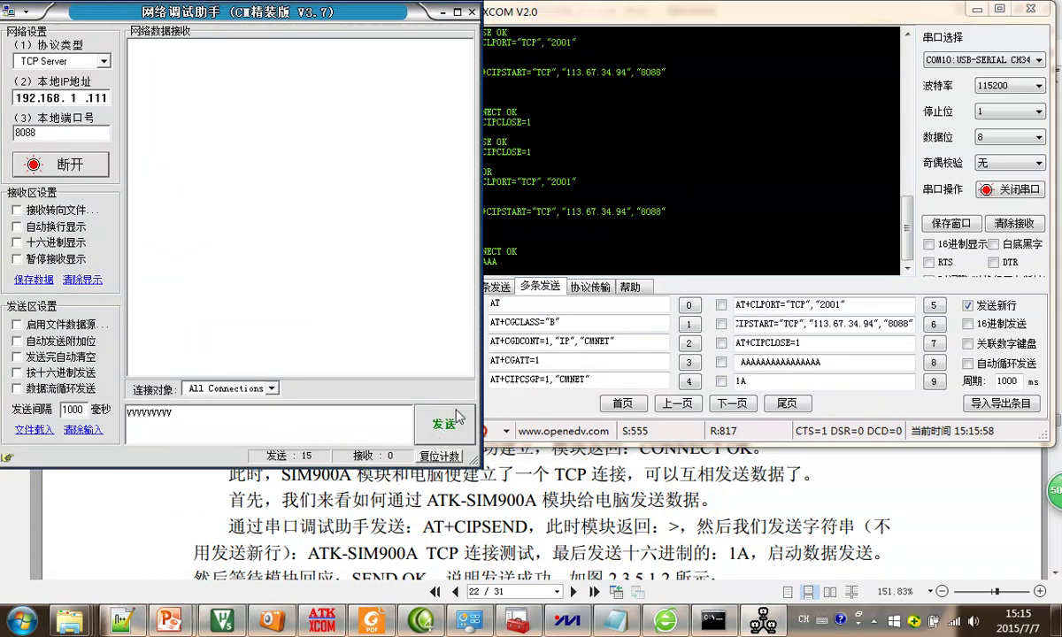
Compare the newly received text in XCOM with the sent text in 网络调试助手, circling both
left_click(558, 232)
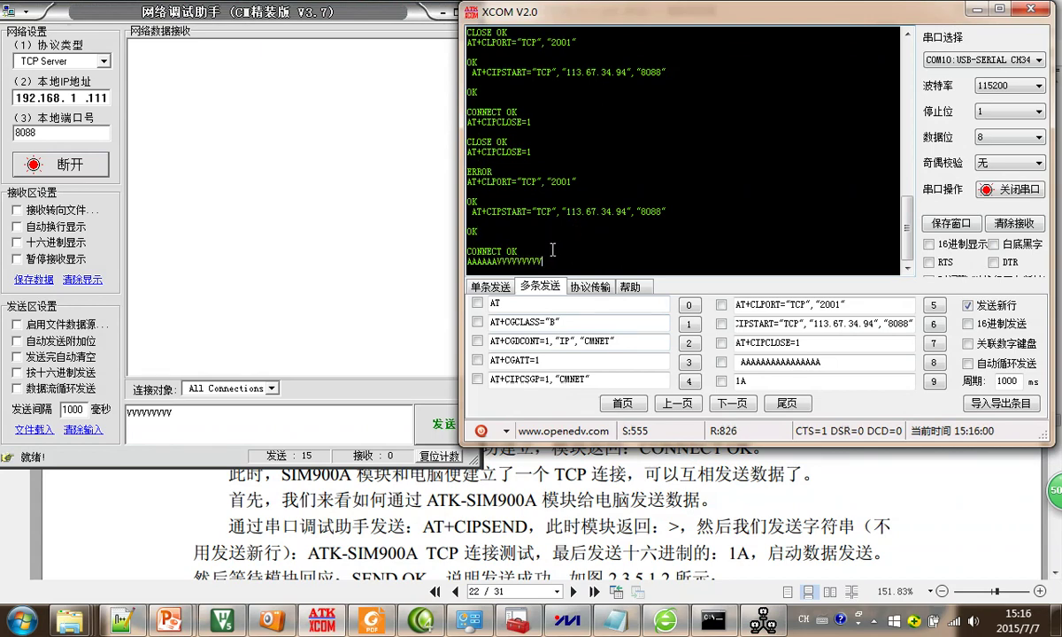
mouse_move(535, 249)
left_mouse_down()
mouse_move(500, 249)
mouse_move(504, 268)
mouse_move(540, 255)
mouse_move(502, 248)
left_mouse_up()
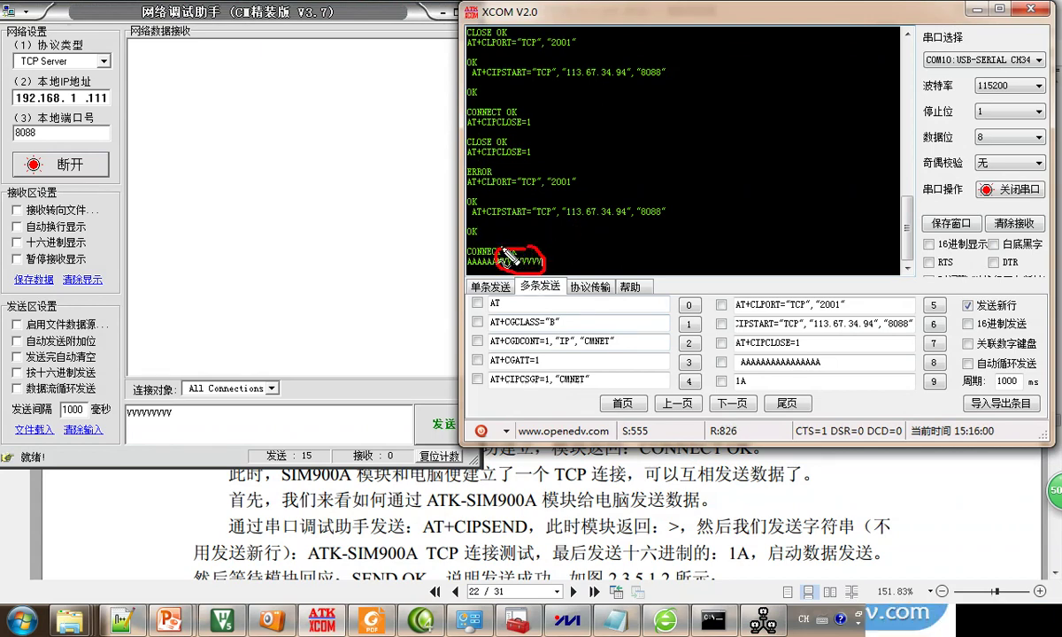
mouse_move(182, 396)
left_mouse_down()
mouse_move(210, 429)
mouse_move(191, 398)
left_mouse_up()
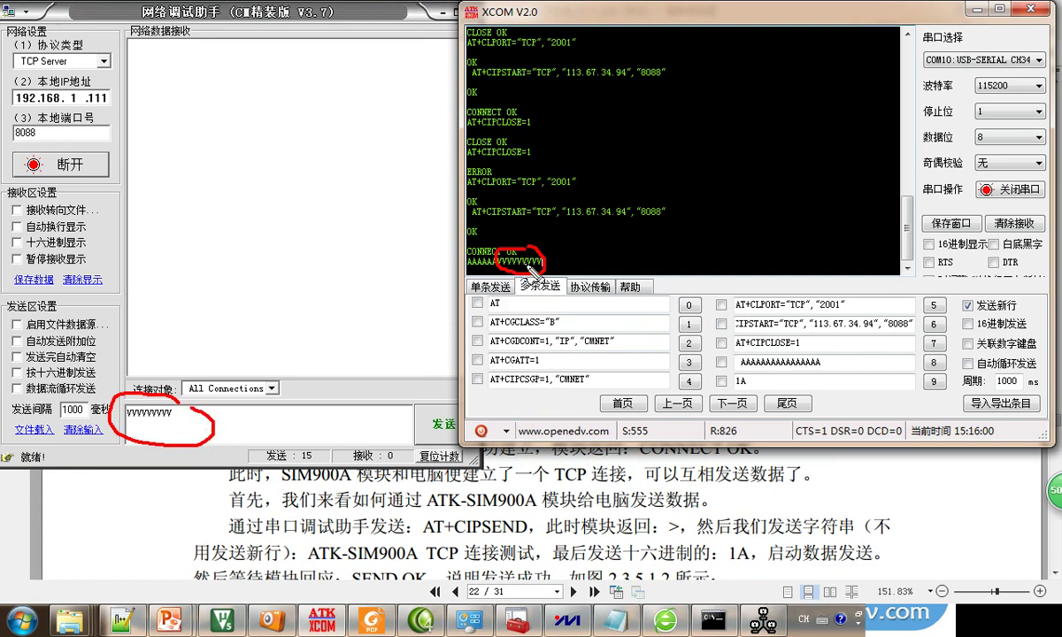
left_click_drag(541, 265, 627, 222)
key("Escape")
Switch to the SIM900A user manual PDF and underline the AT+CIPSEND command in the data sending instructions
left_click(536, 500)
scroll(540, 497, "down", 2)
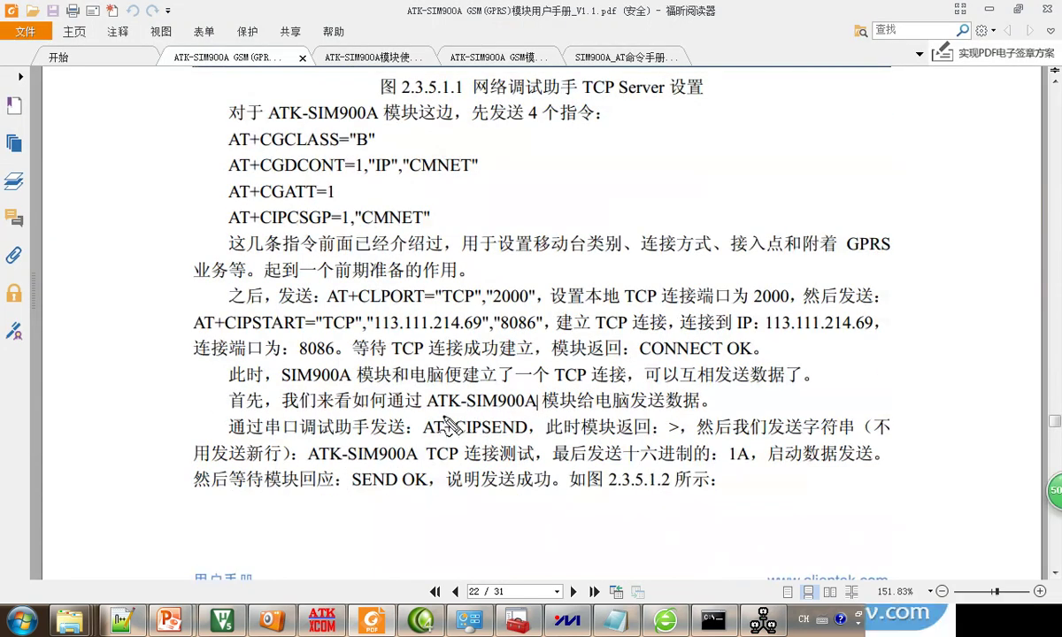
left_click_drag(423, 438, 530, 442)
key("Escape")
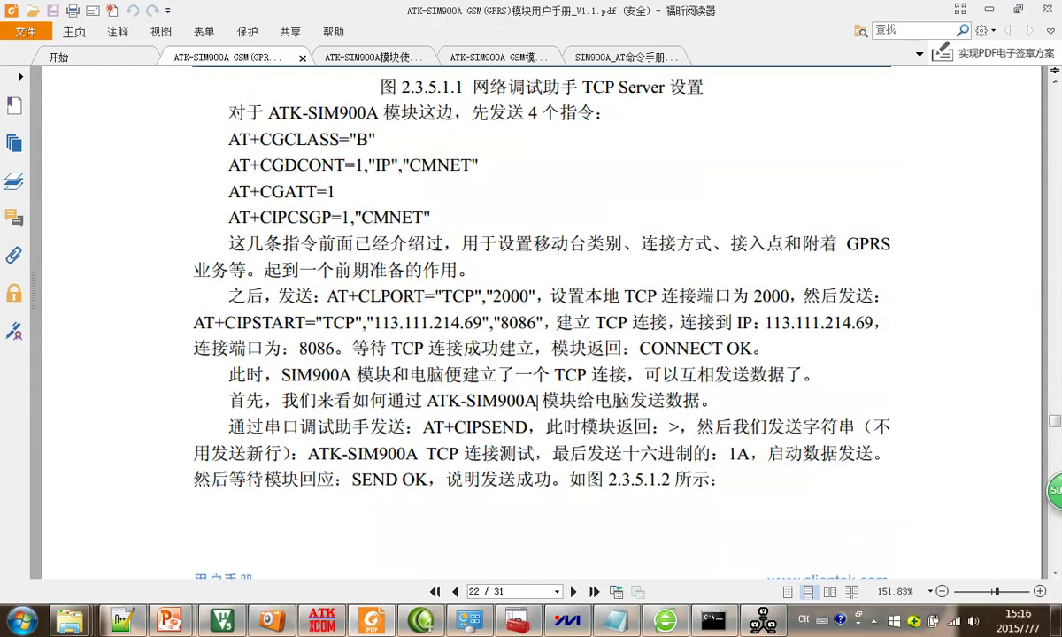
Switch to XCOM and change the AT+CIPCLOSE=1 entry in the multi-command list to AT+CIPSEND
key("alt+Tab")
left_click_drag(800, 344, 768, 346)
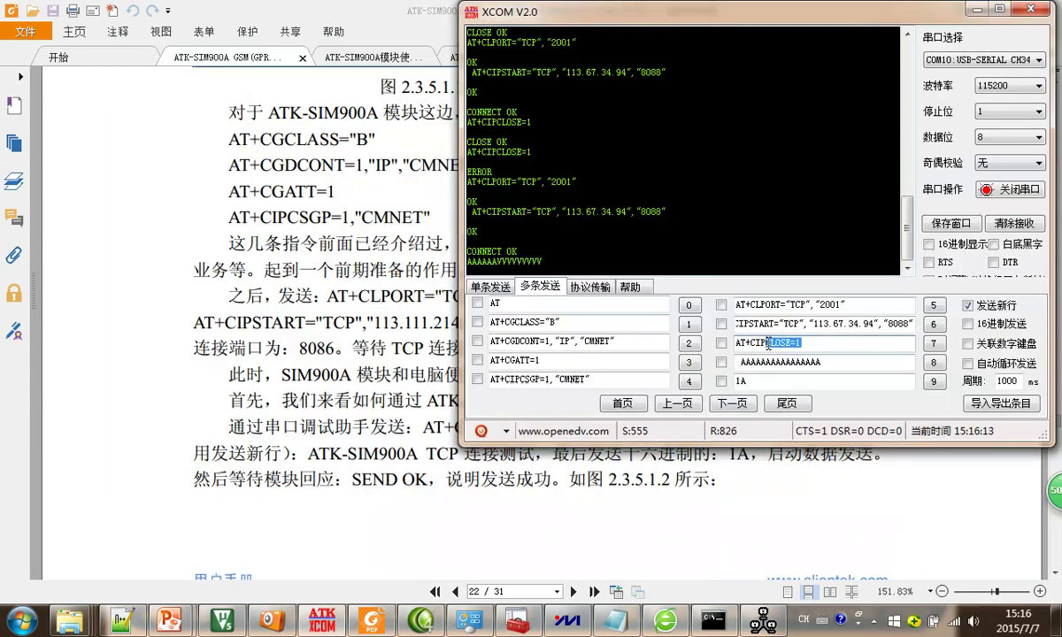
type("SE")
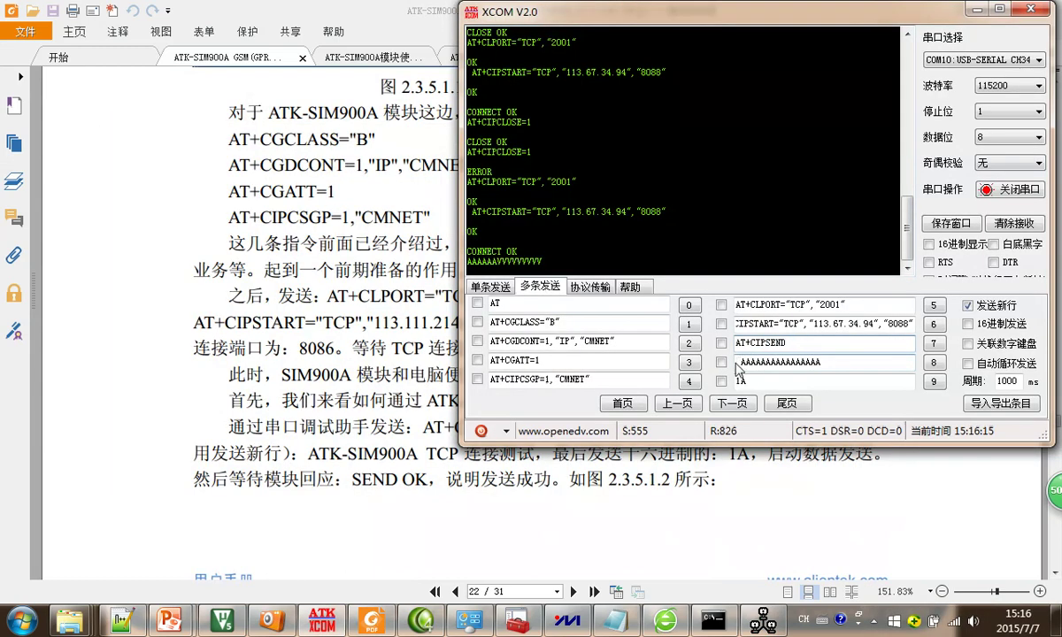
key("alt+Tab")
key("alt+Tab")
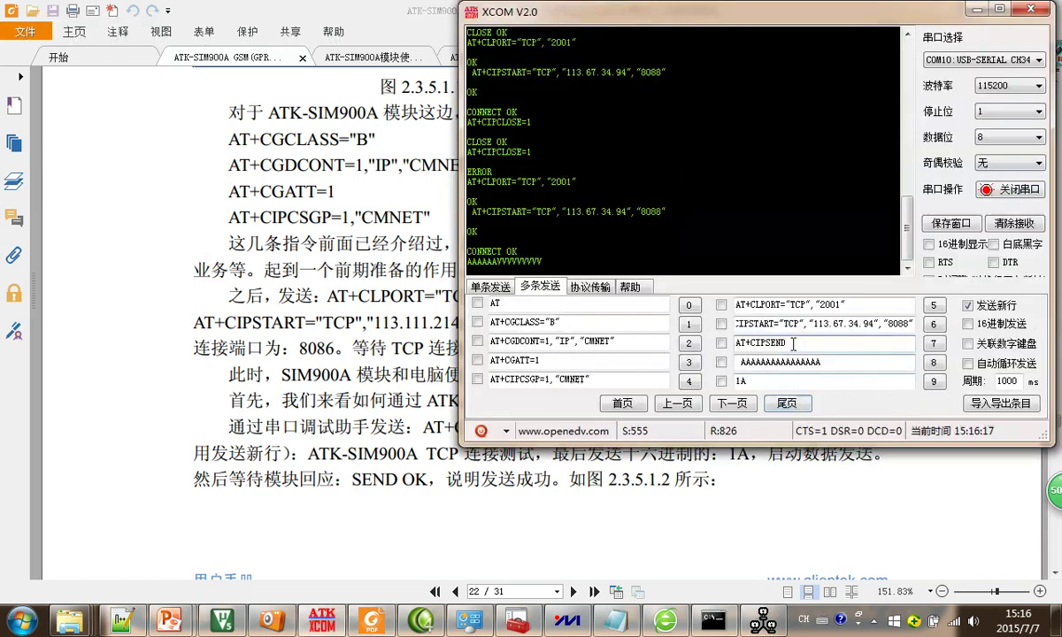
Send the AT+CIPSEND entry from the multi-command list to the module and highlight the > prompt in the receive log
left_click_drag(794, 344, 738, 347)
left_click(933, 343)
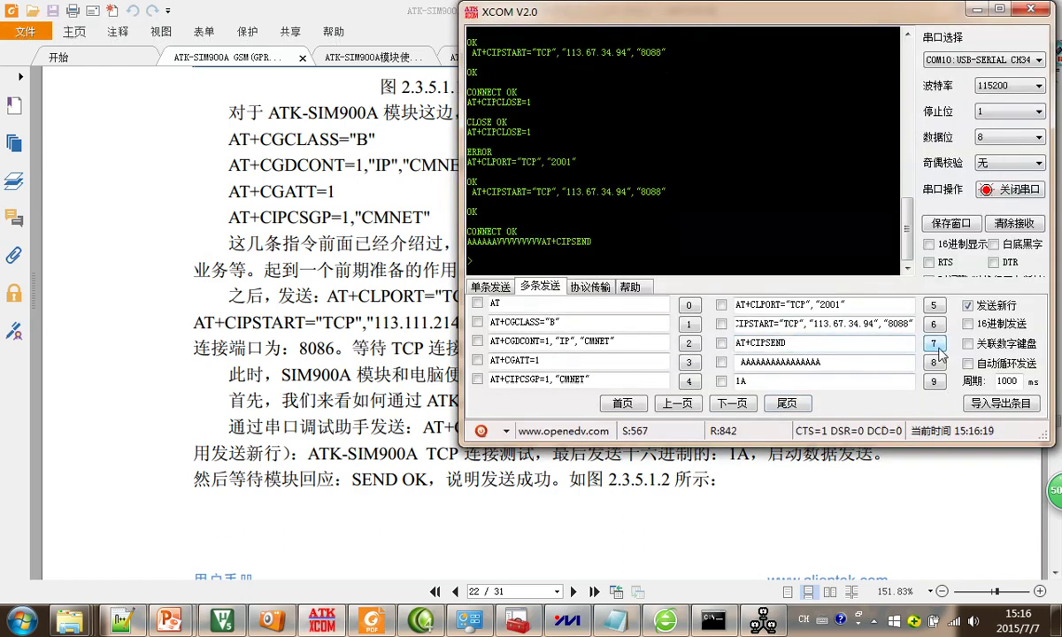
left_click_drag(480, 259, 465, 259)
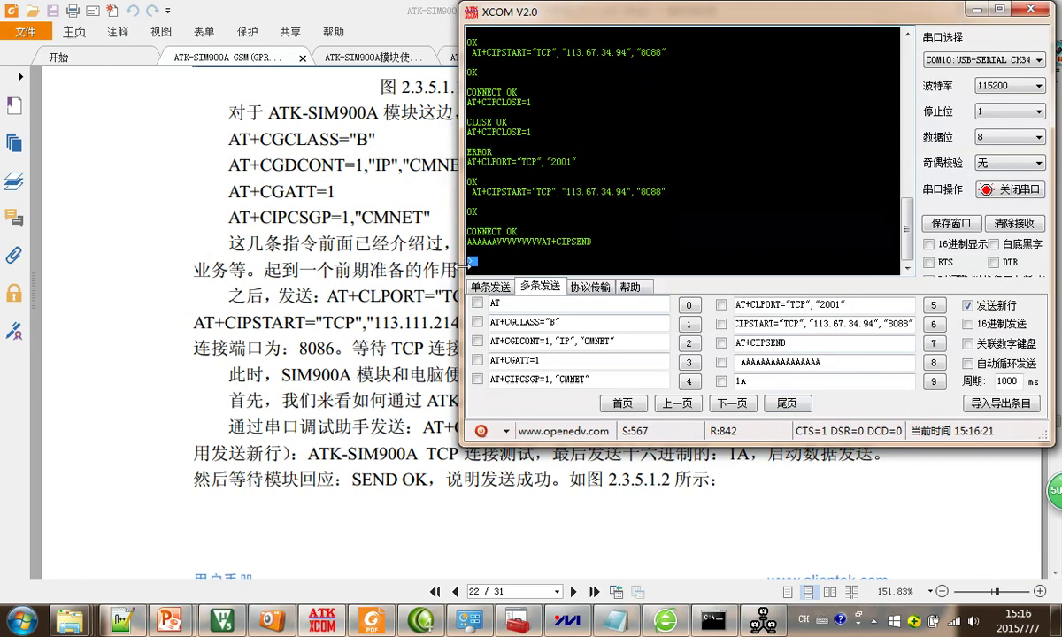
Check the string-sending instructions in the SIM900A manual, and disable 发送新行 in XCOM
left_click(415, 296)
key("alt+Tab")
left_click(376, 460)
key("alt+Tab")
left_click(992, 311)
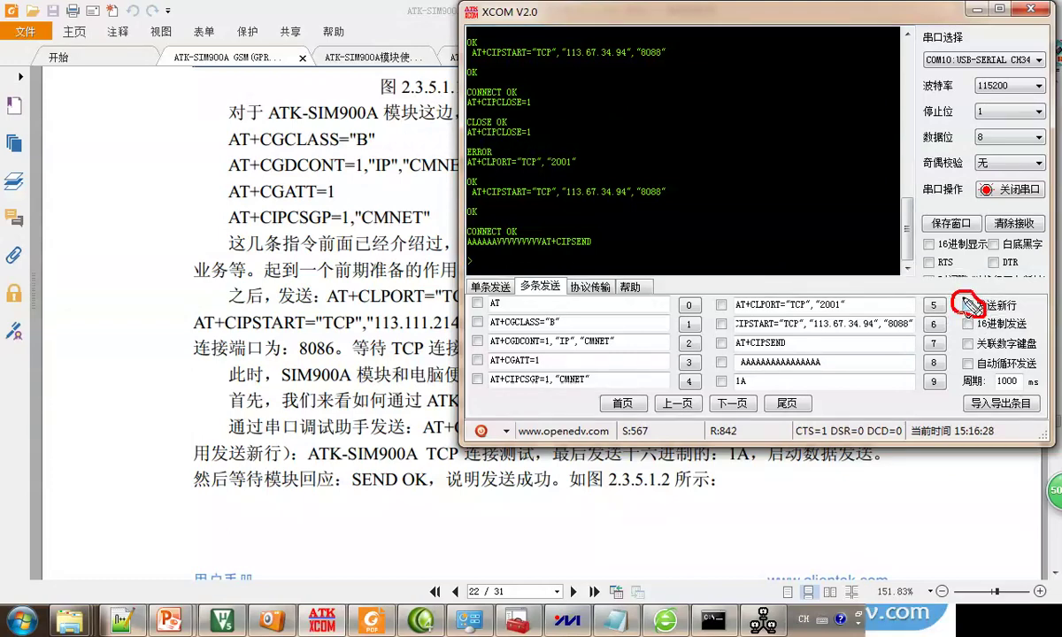
Remove the leading space from the AAAAAAAAAAAAAAAA entry and send it to the module
left_click(932, 362)
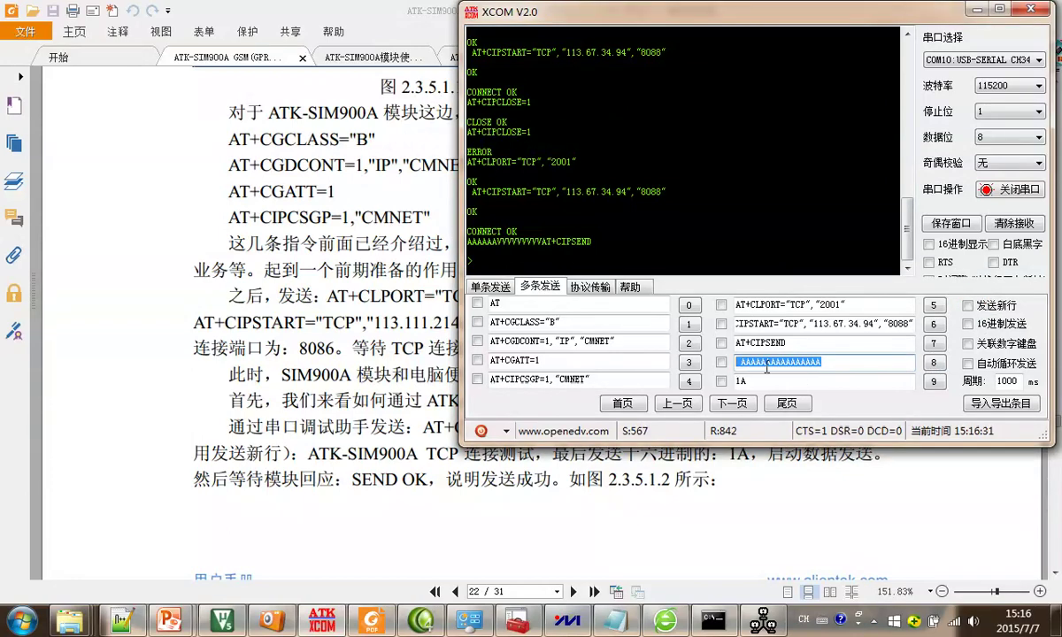
left_click(737, 362)
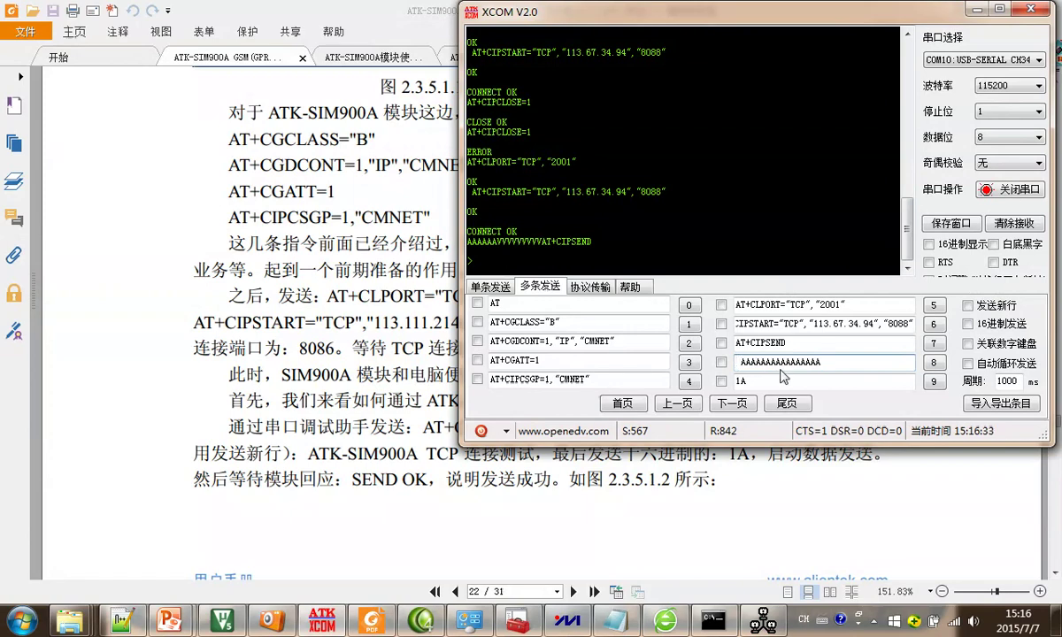
key("BackSpace")
left_click(933, 363)
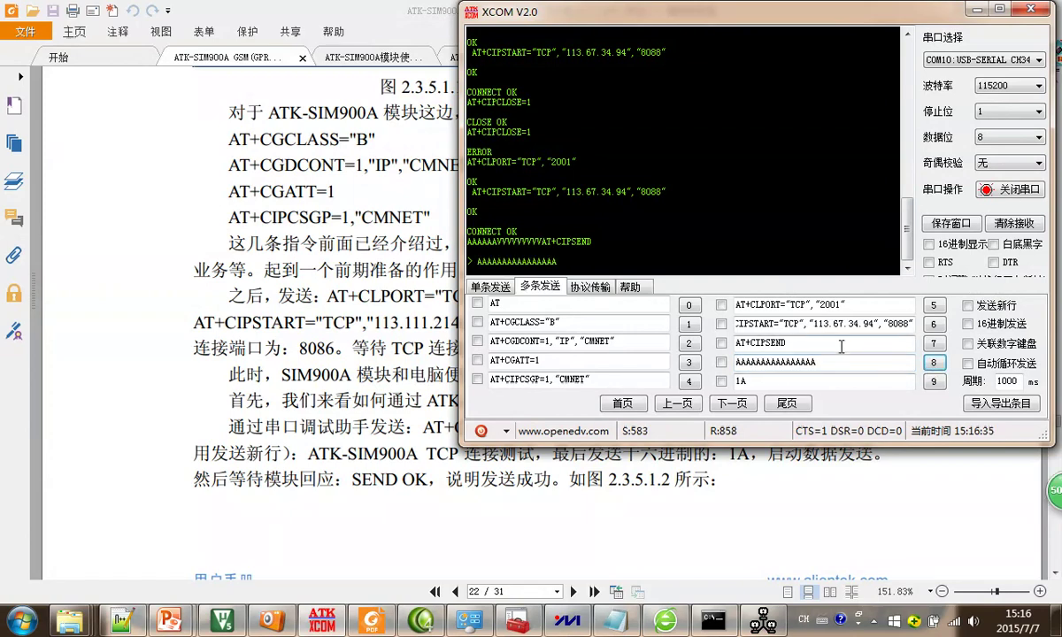
Check the manual's 1A instruction, then enable 16进制发送 in XCOM and send the 1A entry to start the data transmission
left_click(756, 455)
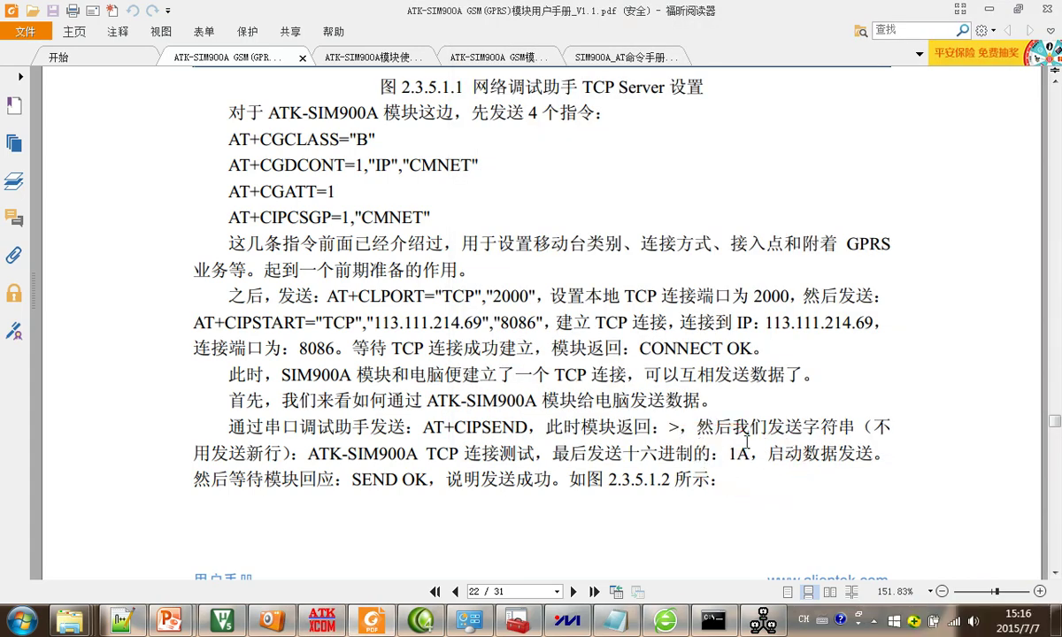
key("alt+Tab")
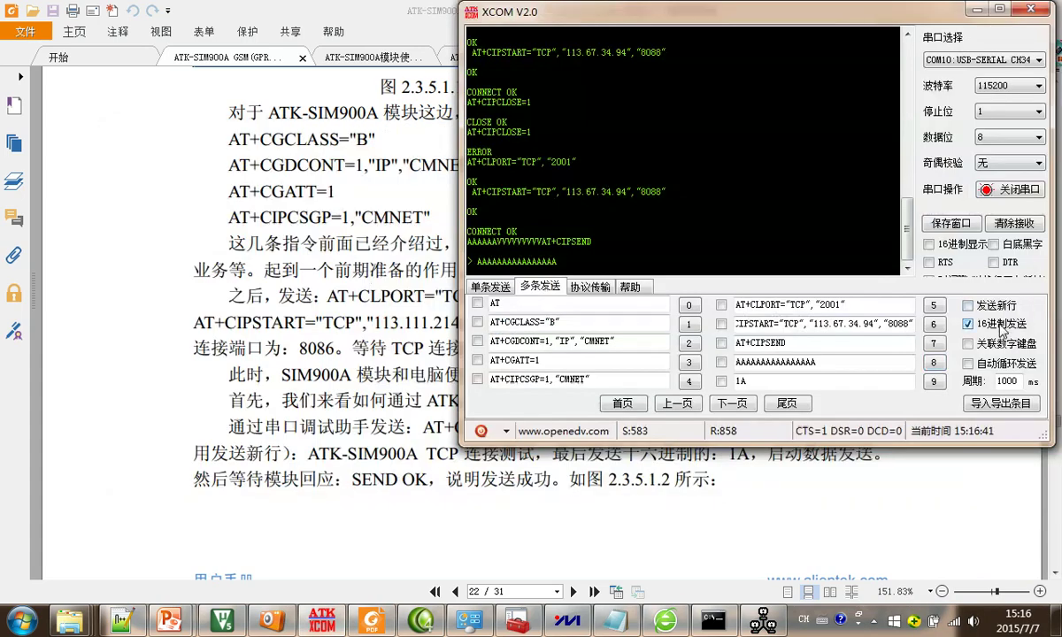
double_click(788, 376)
left_click(934, 382)
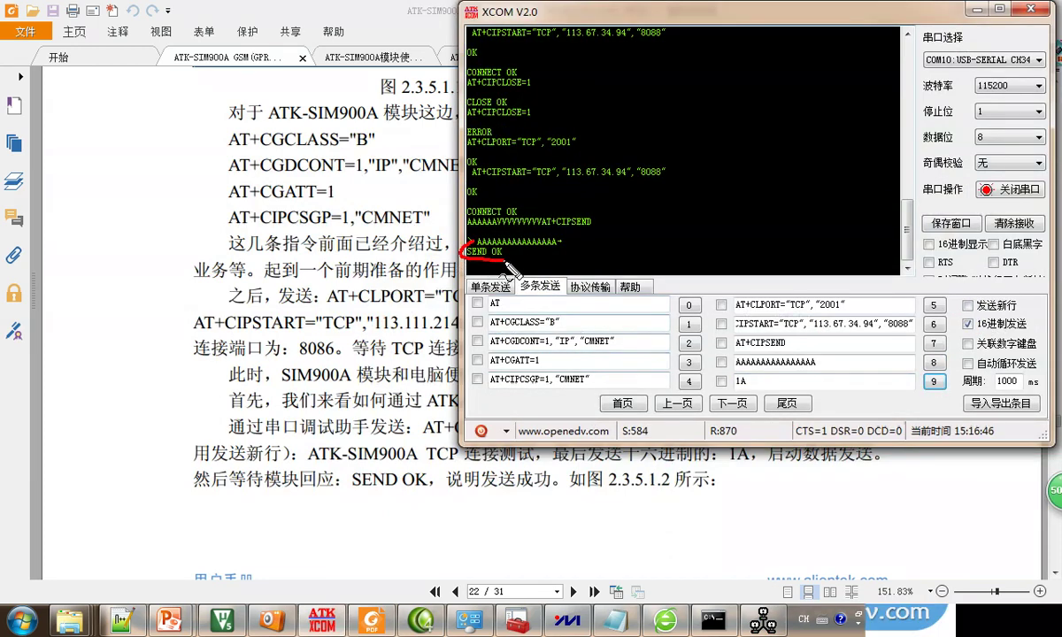
Switch to 网络调试助手 and circle the text received from the module
left_click(723, 623)
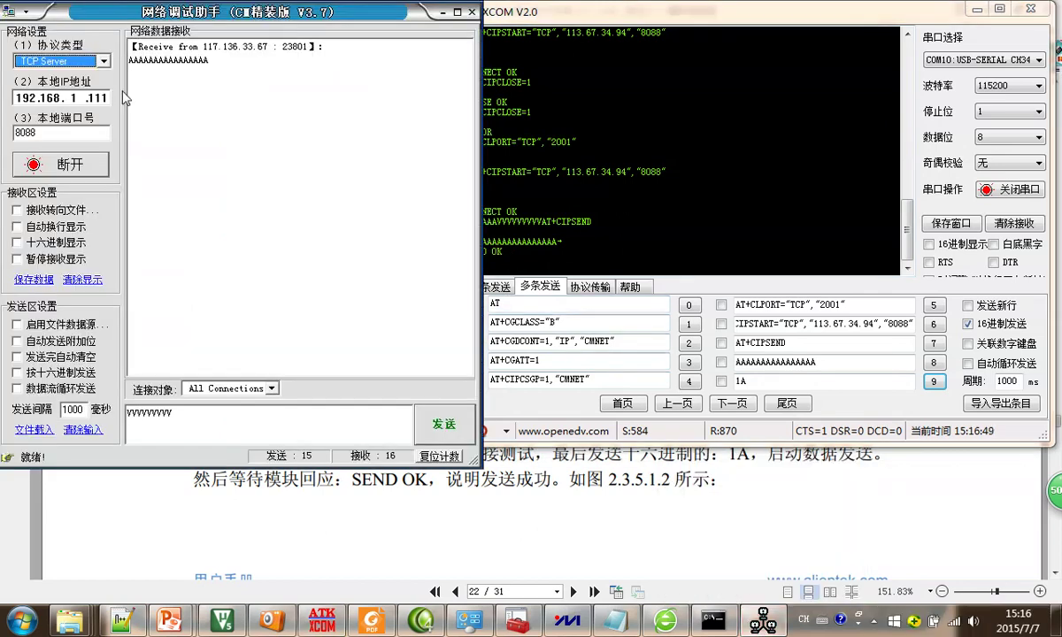
mouse_move(9, 49)
left_mouse_down()
mouse_move(371, 368)
mouse_move(265, 5)
mouse_move(149, 84)
mouse_move(199, 82)
mouse_move(255, 55)
mouse_move(124, 50)
mouse_move(200, 50)
left_mouse_up()
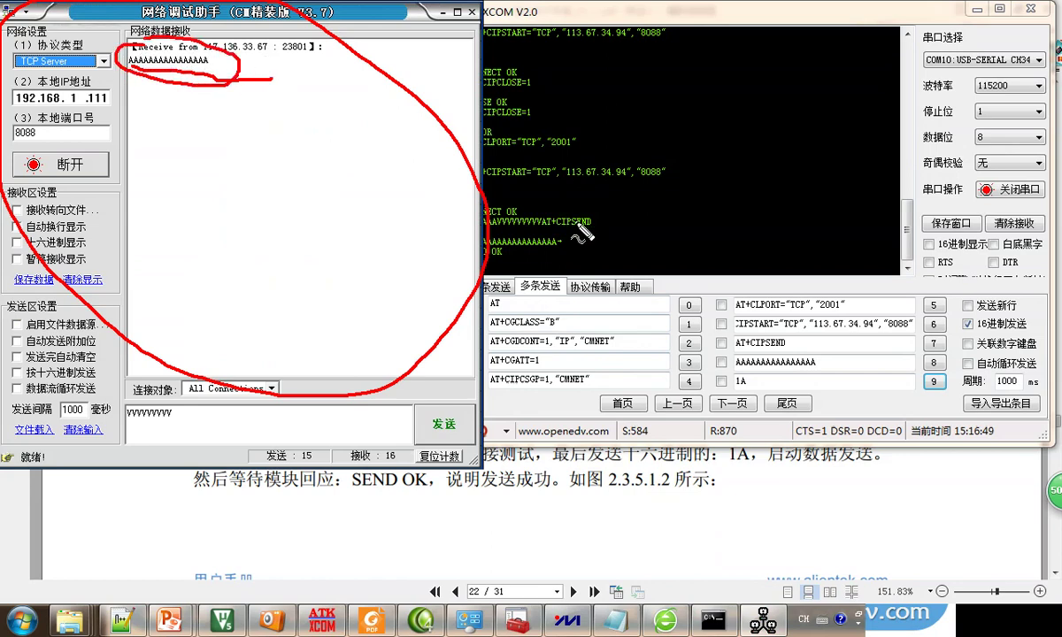
key("Escape")
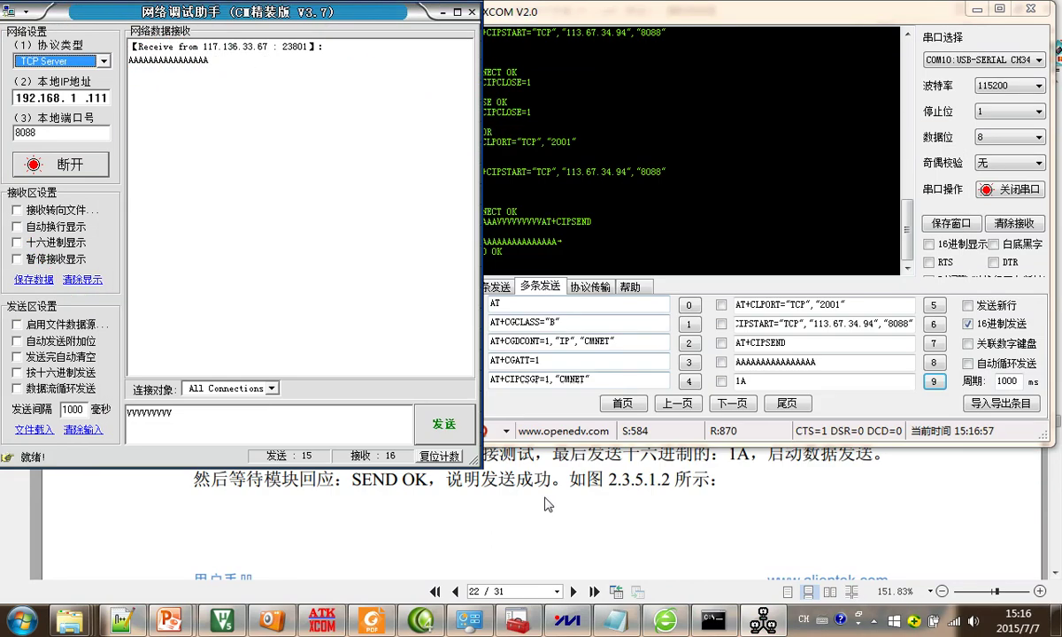
Switch to the SIM900A user manual and look through the rest of the TCP section and the 2.3.5.2 UDP connection section
left_click(509, 469)
scroll(525, 447, "down", 3)
scroll(563, 483, "down", 15)
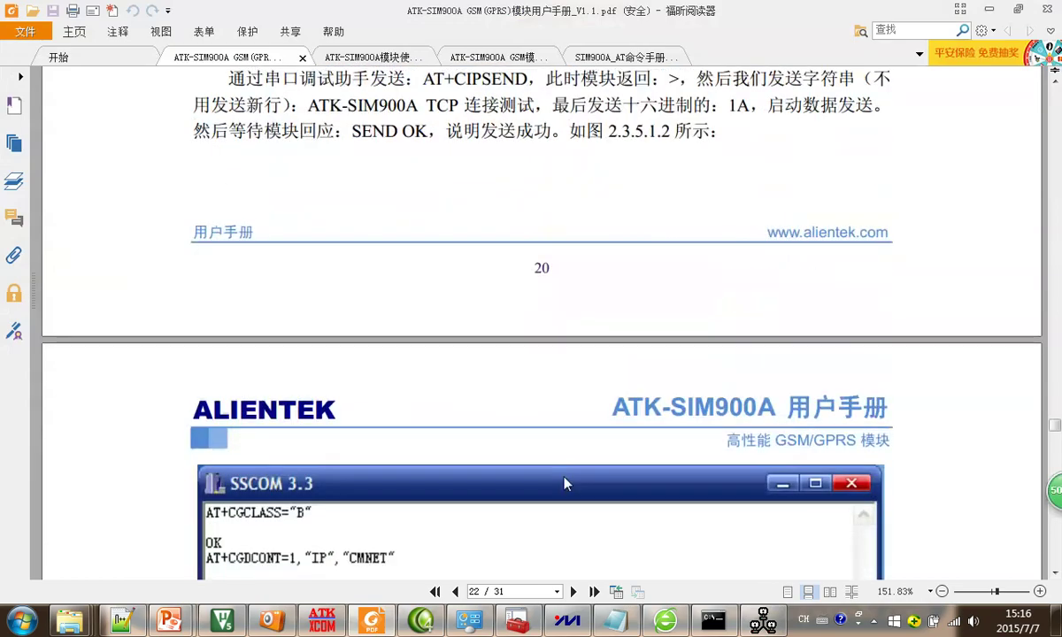
scroll(564, 482, "down", 20)
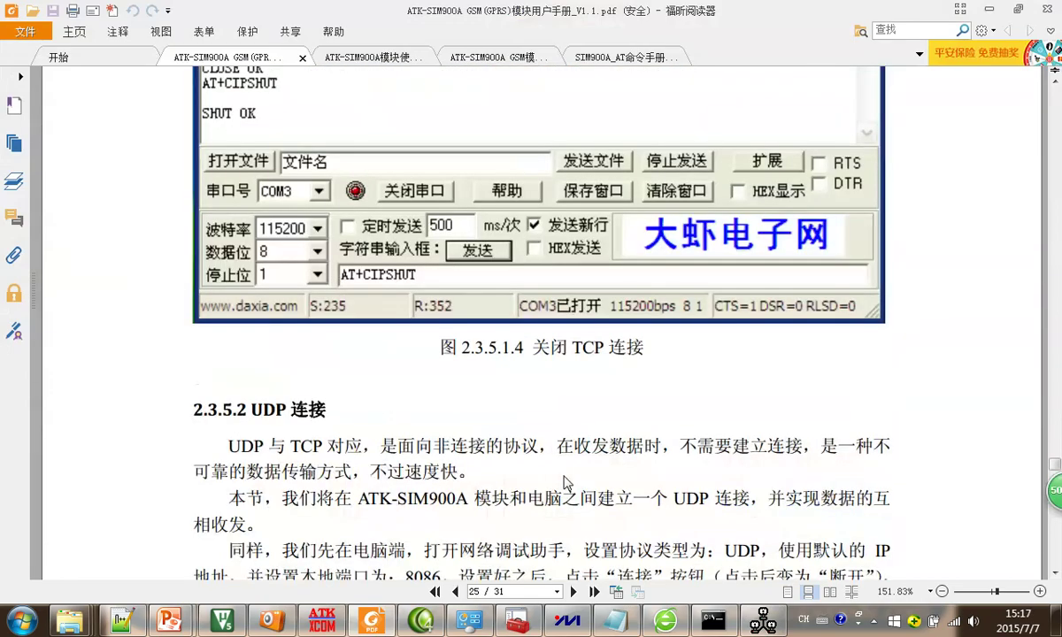
scroll(563, 483, "down", 20)
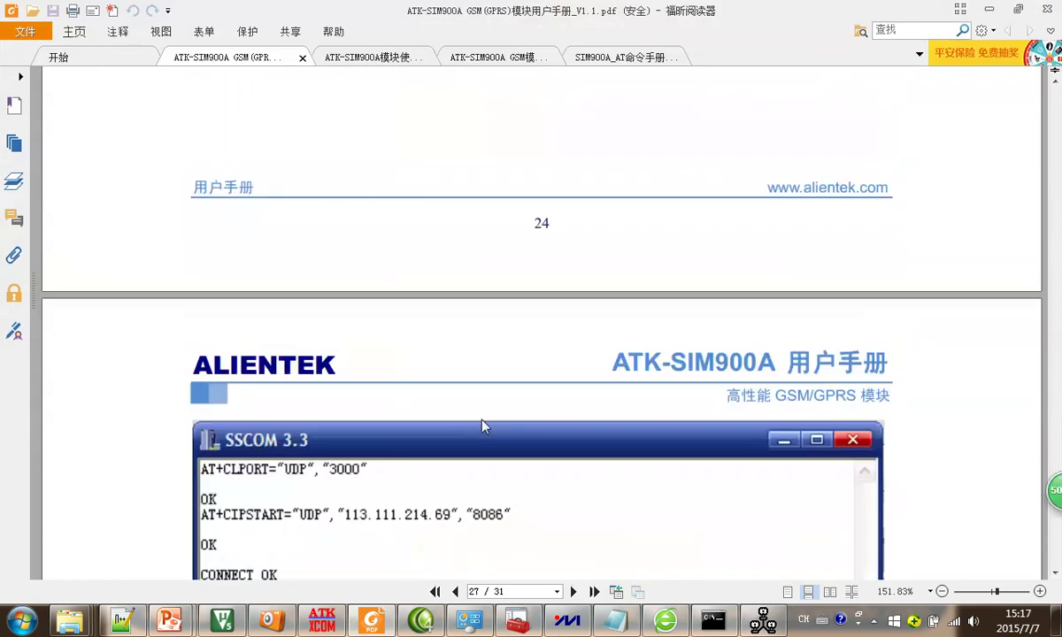
scroll(483, 427, "down", 6)
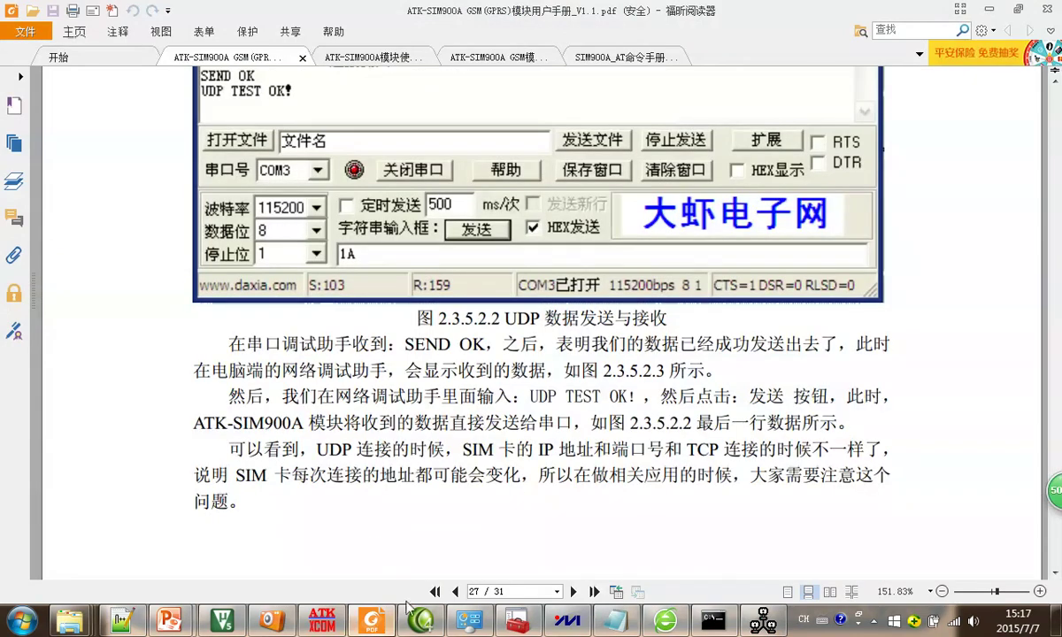
Switch to XCOM and review the earlier AT+CLPORT="TCP","2001" command in the receive log
left_click(322, 622)
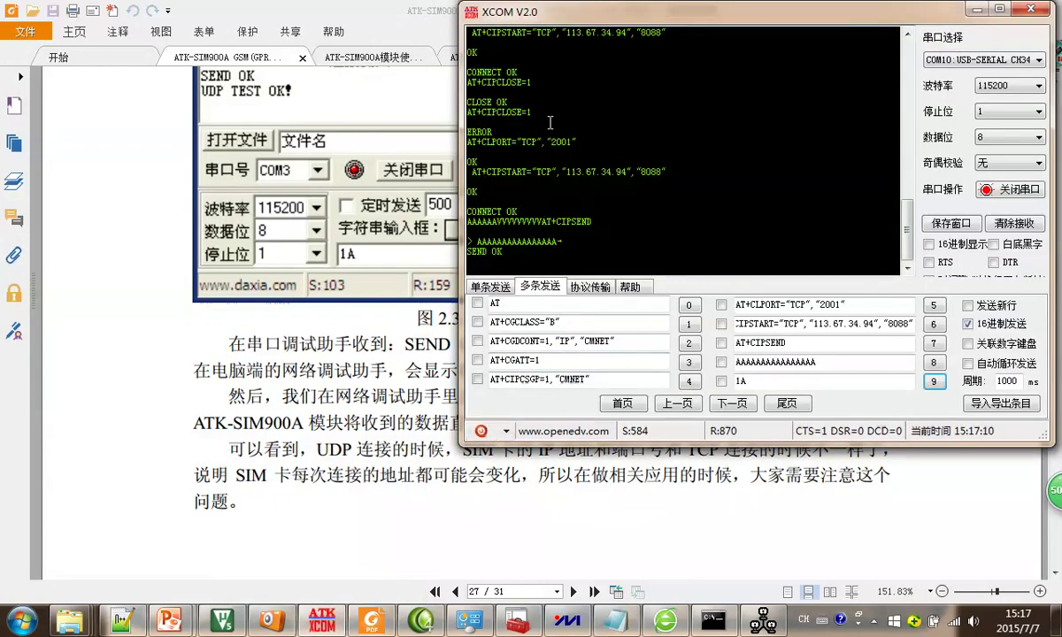
scroll(548, 146, "up", 4)
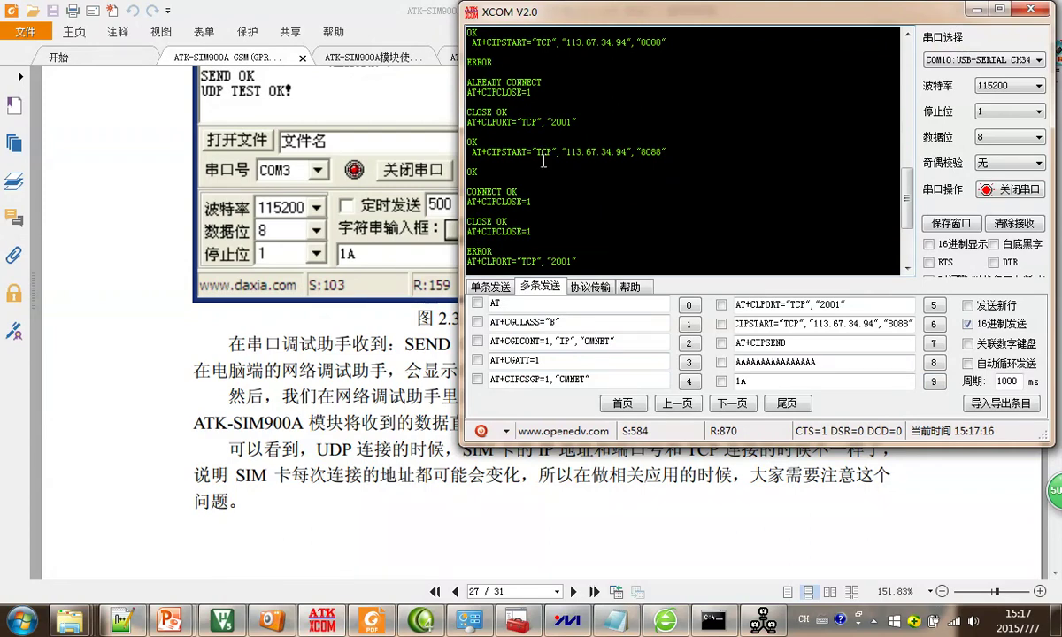
left_click_drag(595, 125, 472, 125)
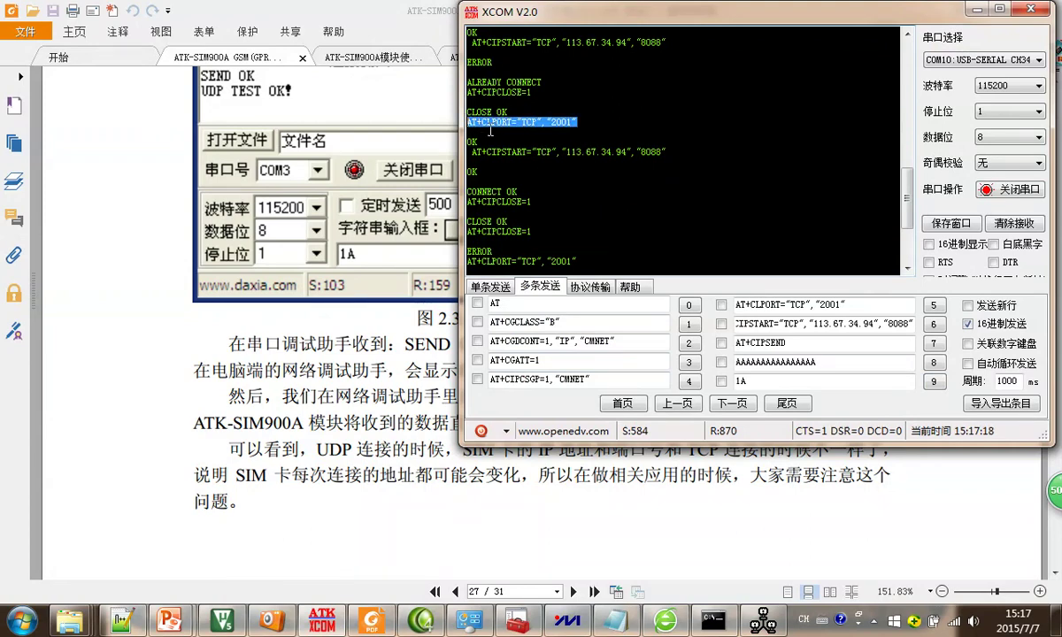
left_click(490, 131)
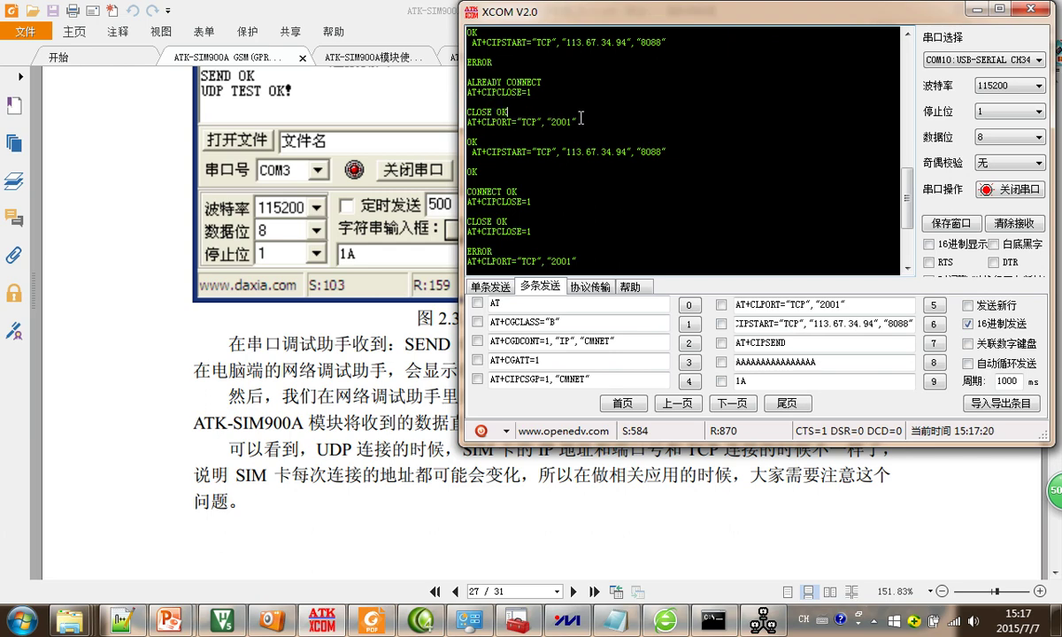
left_click_drag(580, 121, 462, 121)
left_click(526, 131)
left_click_drag(590, 123, 468, 122)
left_click(531, 142)
scroll(541, 161, "down", 4)
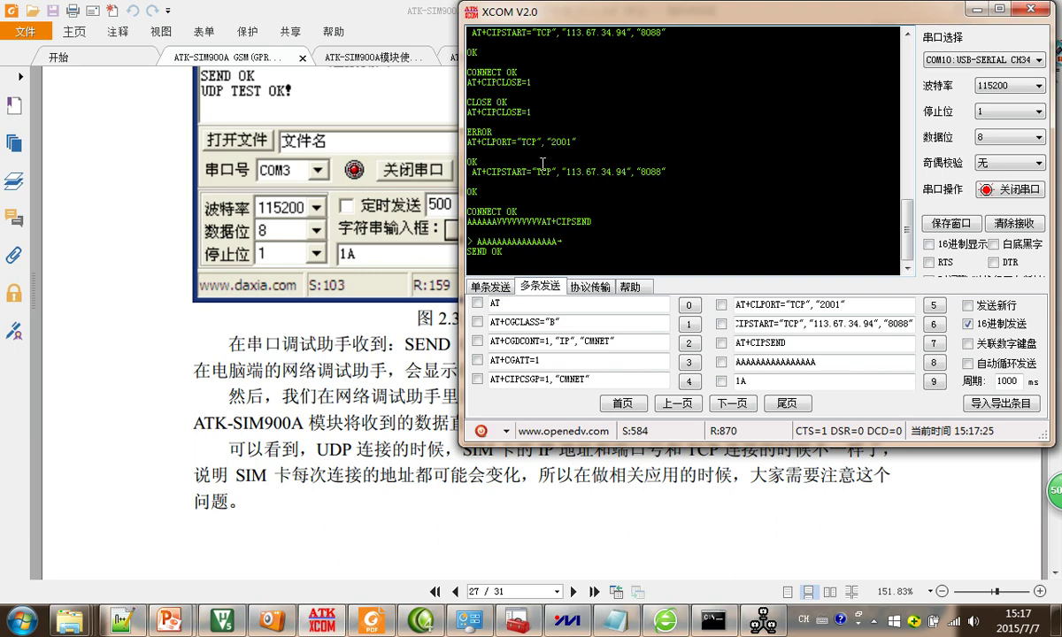
Examine the sent string, the SEND OK reply and the text received from the server in the XCOM log
left_click_drag(510, 251, 458, 237)
left_click(491, 251)
left_click(491, 227)
left_click(479, 223)
left_click(488, 226)
left_click(499, 234)
left_click(503, 224)
left_click_drag(513, 267, 469, 238)
left_click(480, 228)
left_click(490, 227)
left_click(489, 228)
left_click(487, 226)
left_click(511, 206)
left_click(502, 213)
Switch to the PowerPoint slideshow page titled 使用开发板程序测试硬件连接方法
left_click(412, 336)
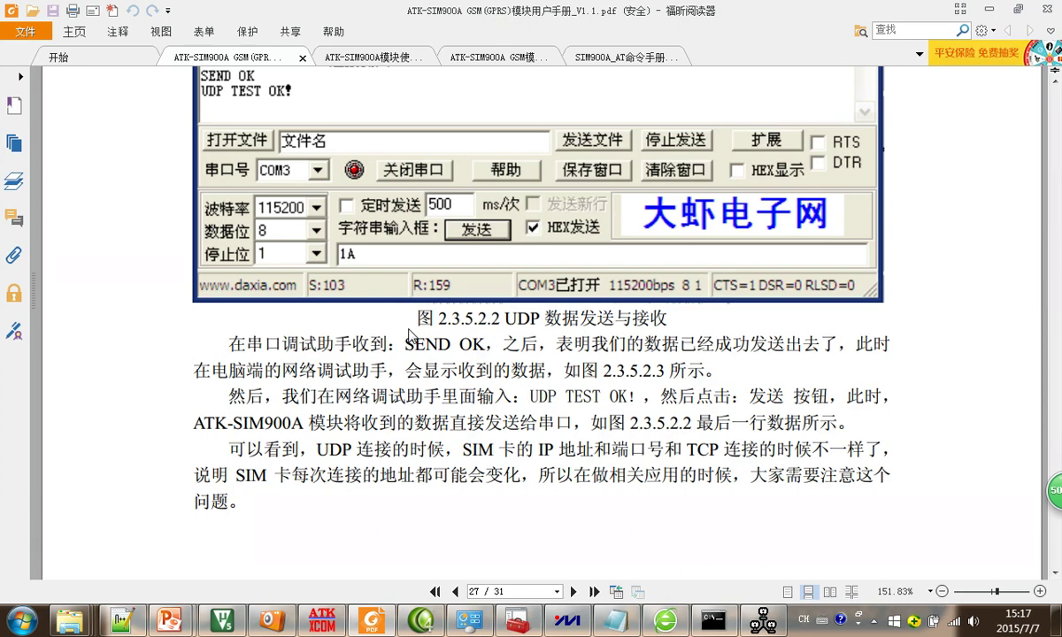
key("alt+Tab")
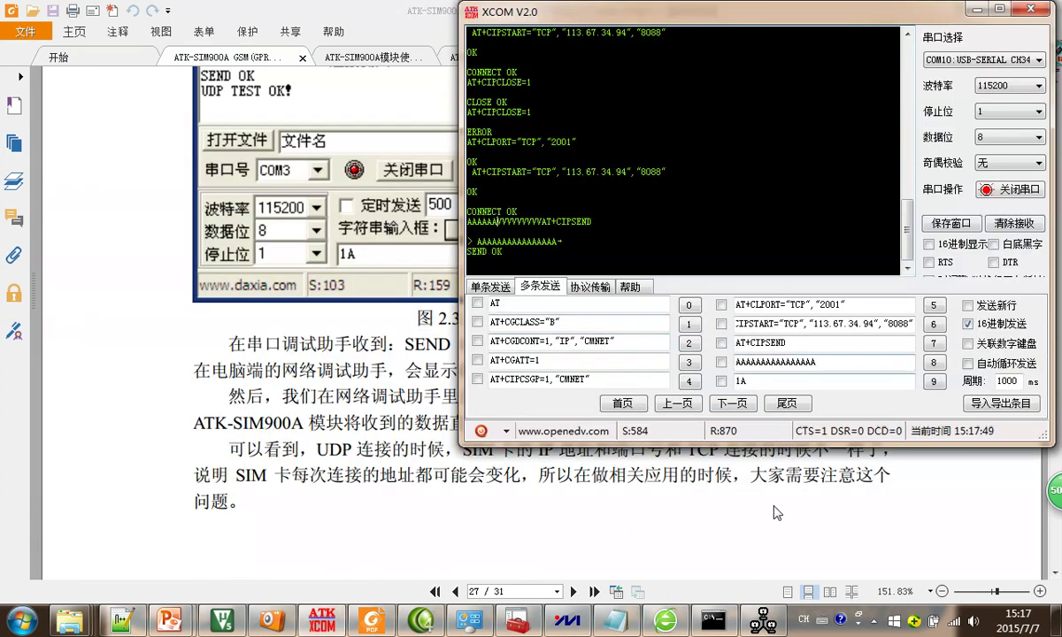
left_click(774, 511)
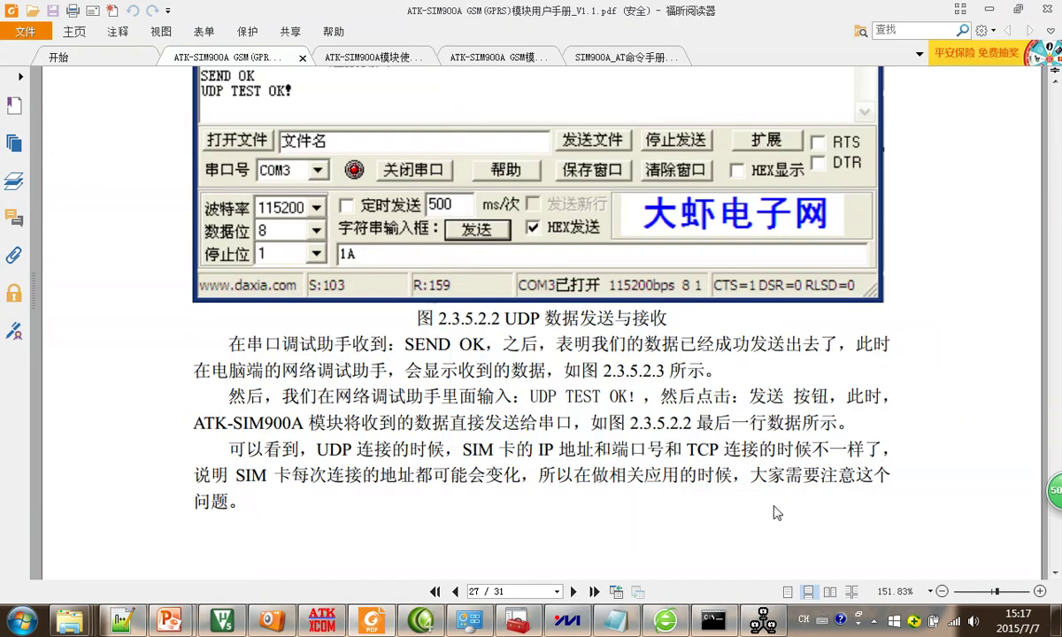
left_click(873, 621)
left_click(722, 416)
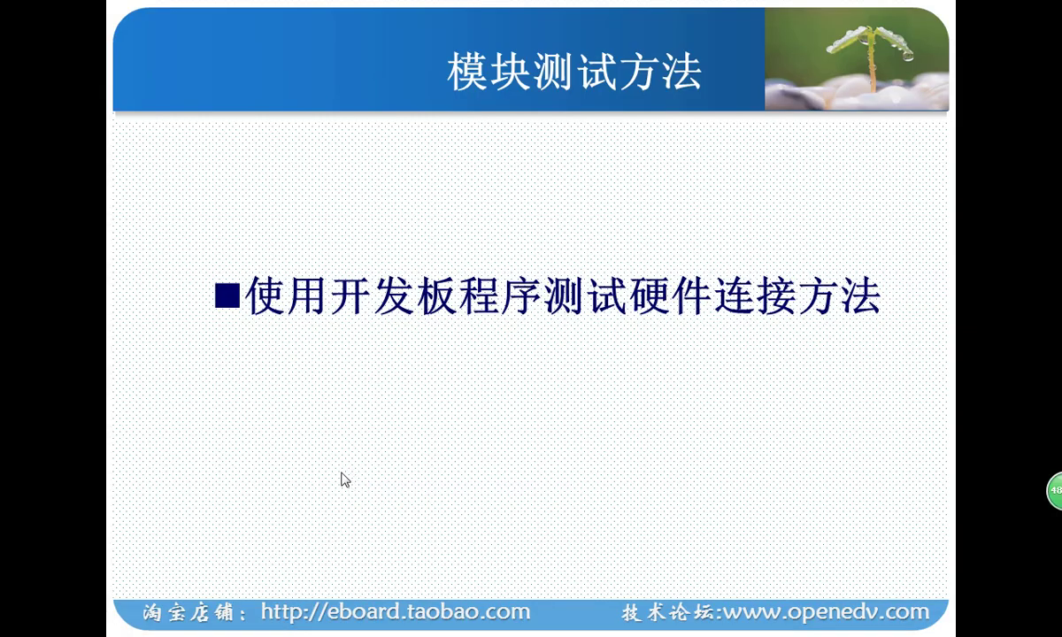
Underline and tick the slide's hardware connection heading with the pen, then advance through the 战舰V3 board slides
key("ctrl+p")
mouse_move(281, 334)
left_mouse_down()
mouse_move(860, 326)
mouse_move(912, 343)
left_mouse_up()
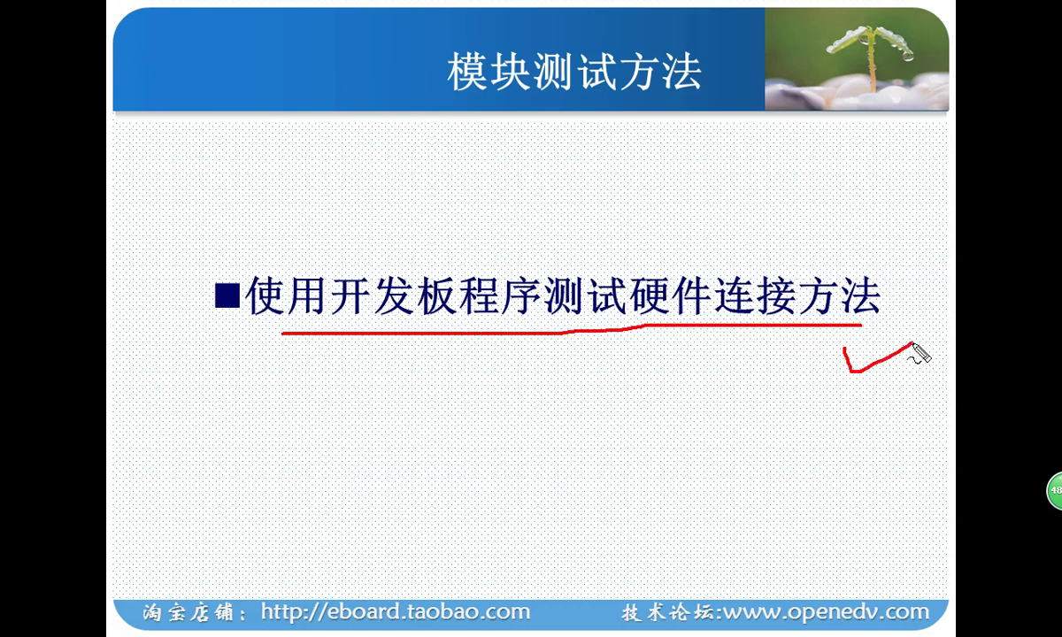
left_click_drag(845, 349, 895, 352)
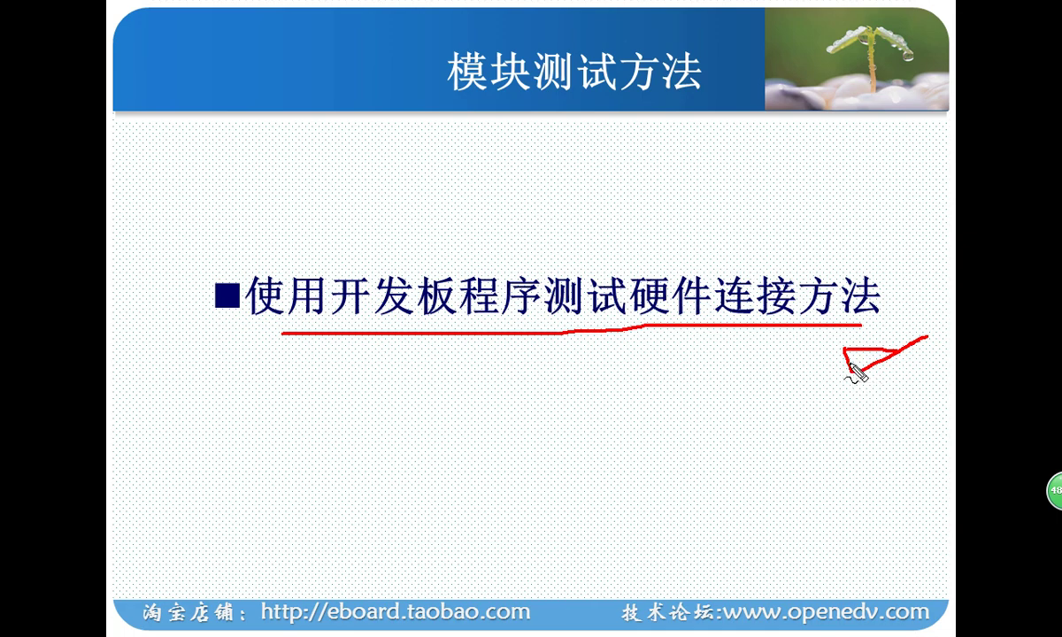
key("Escape")
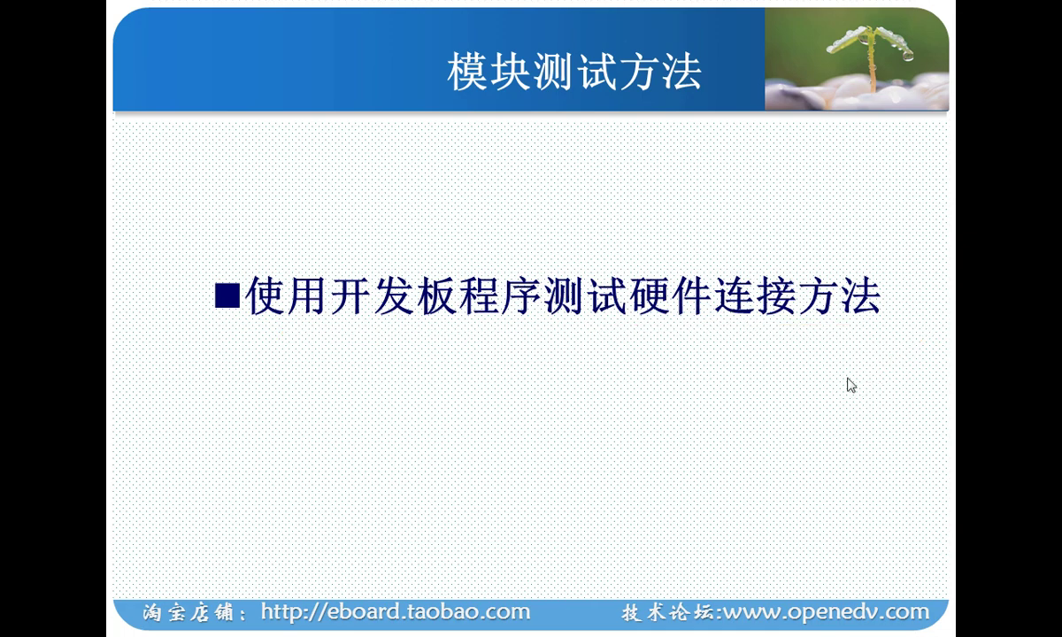
left_click(848, 379)
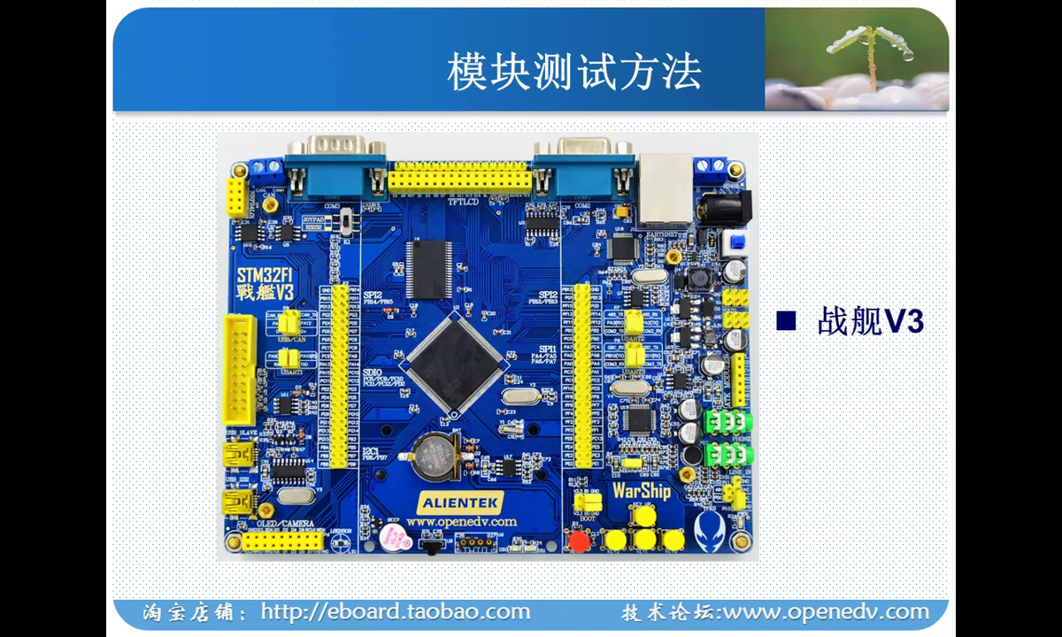
key("Right")
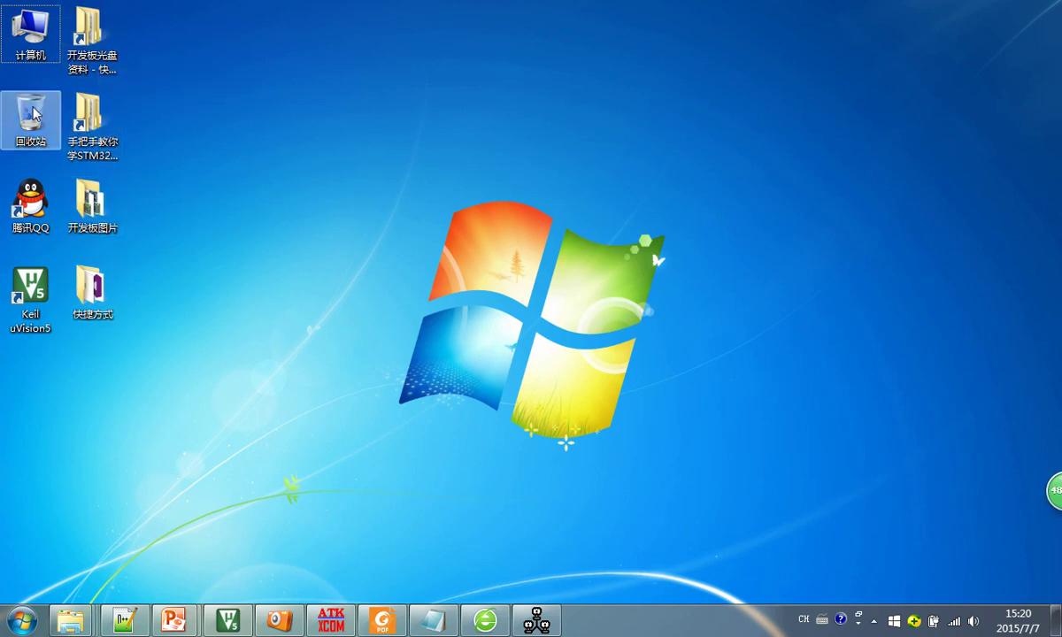
Open 战舰v3正面图+亚克力板_副本.jpg from the 视频录制相关 folder on drive E and enlarge the image to 100%
double_click(29, 34)
double_click(465, 197)
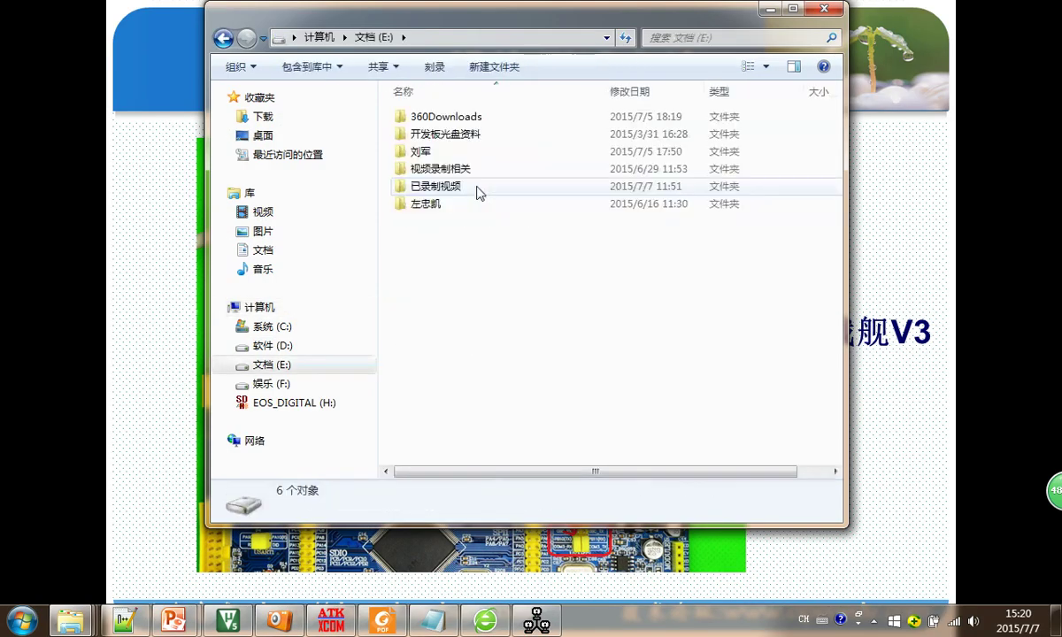
double_click(447, 169)
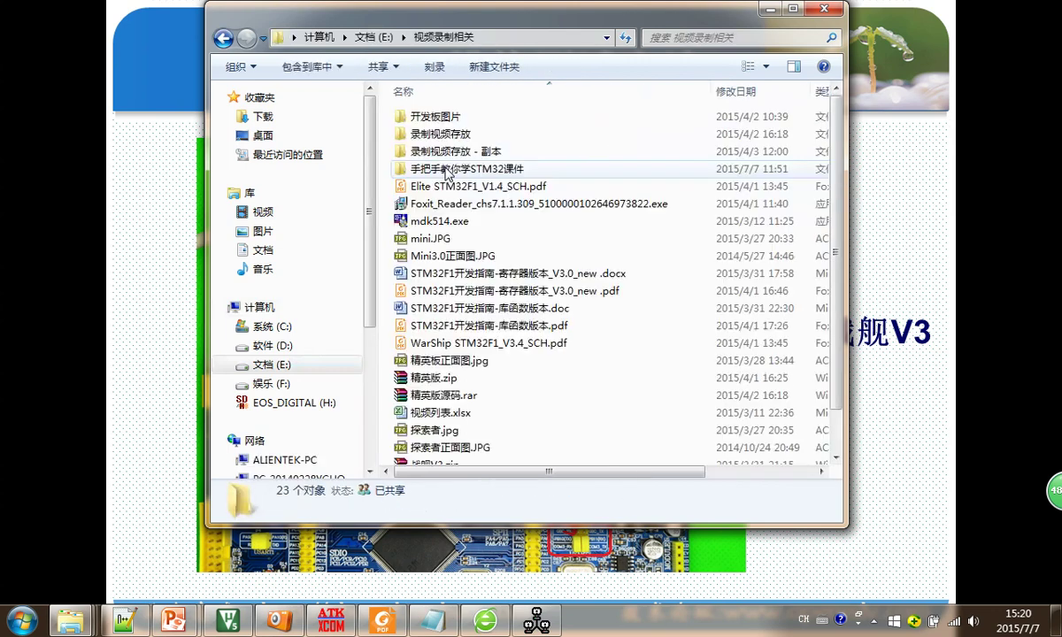
scroll(447, 221, "down", 1)
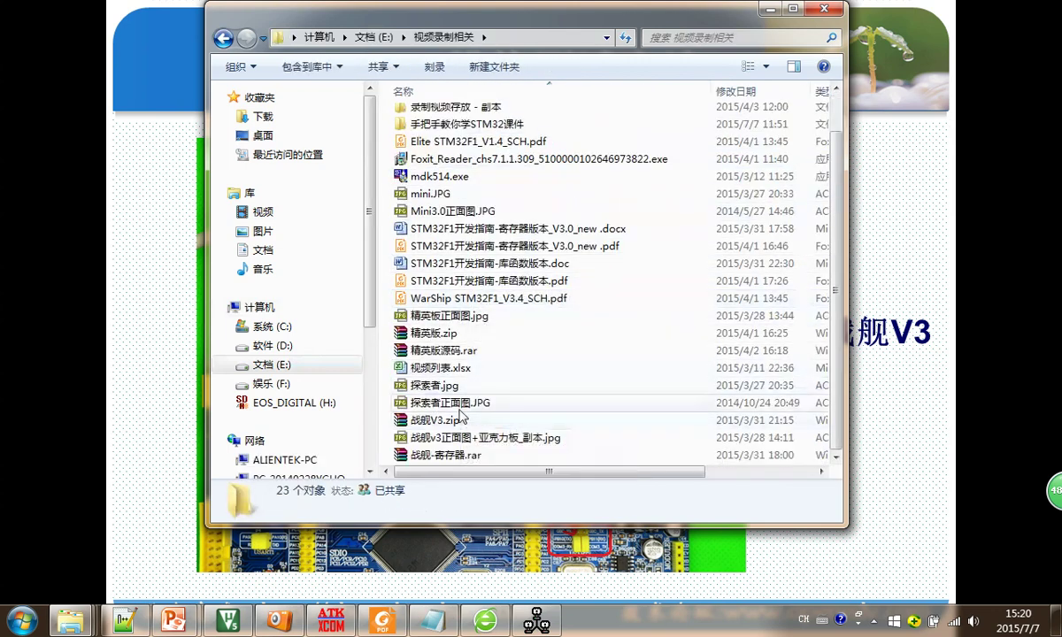
double_click(455, 438)
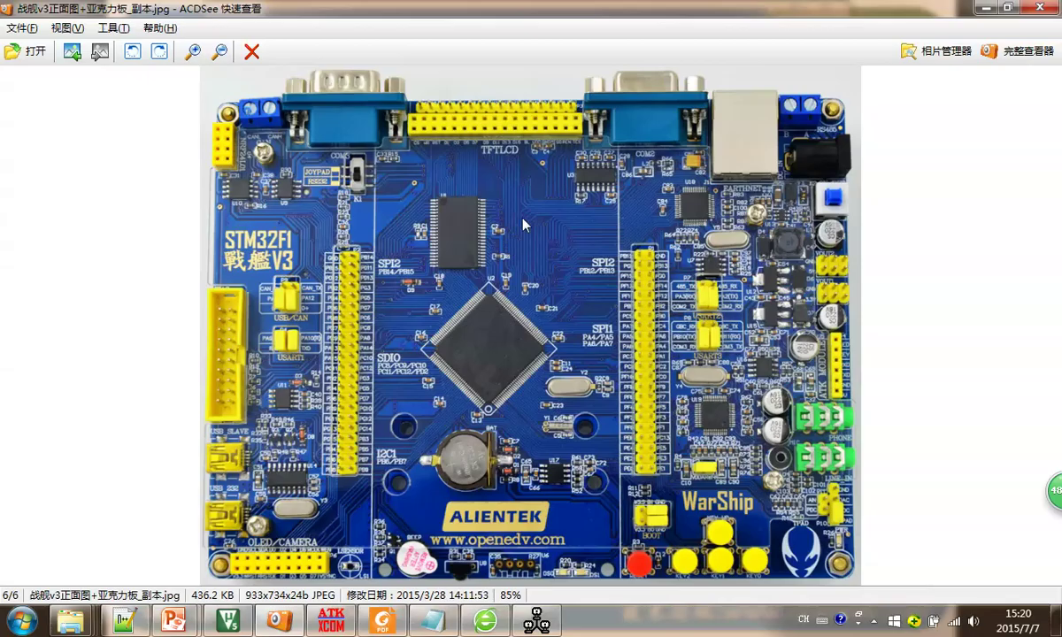
scroll(514, 228, "up", 1)
scroll(517, 228, "down", 1)
left_click(192, 52)
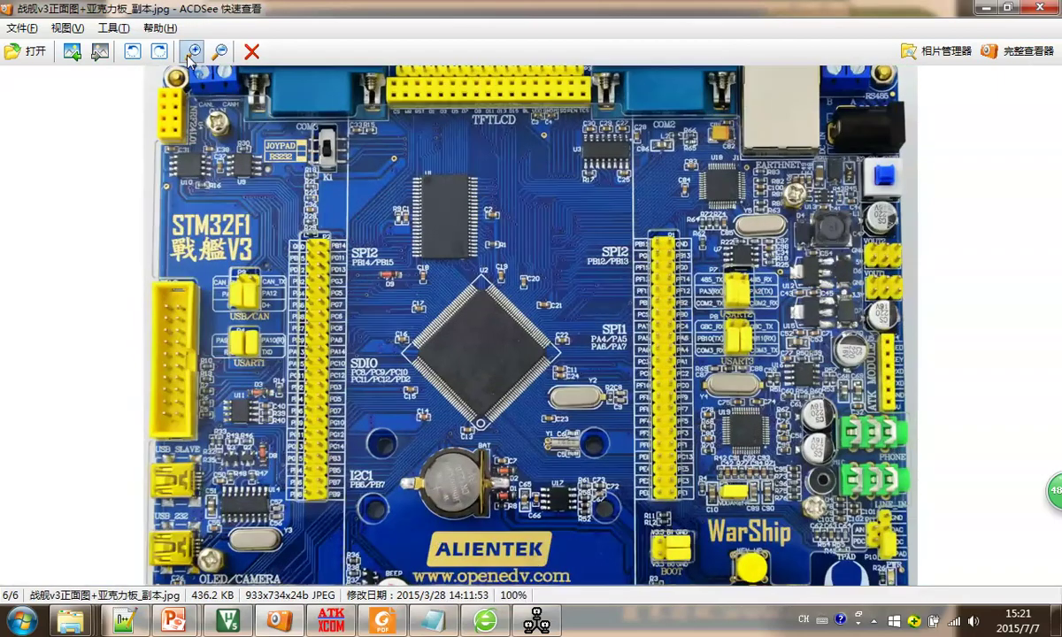
Enlarge the board photo to 150% and circle the USART3 jumper block in red, then clear the mark
left_click(192, 51)
left_click_drag(335, 177, 350, 203)
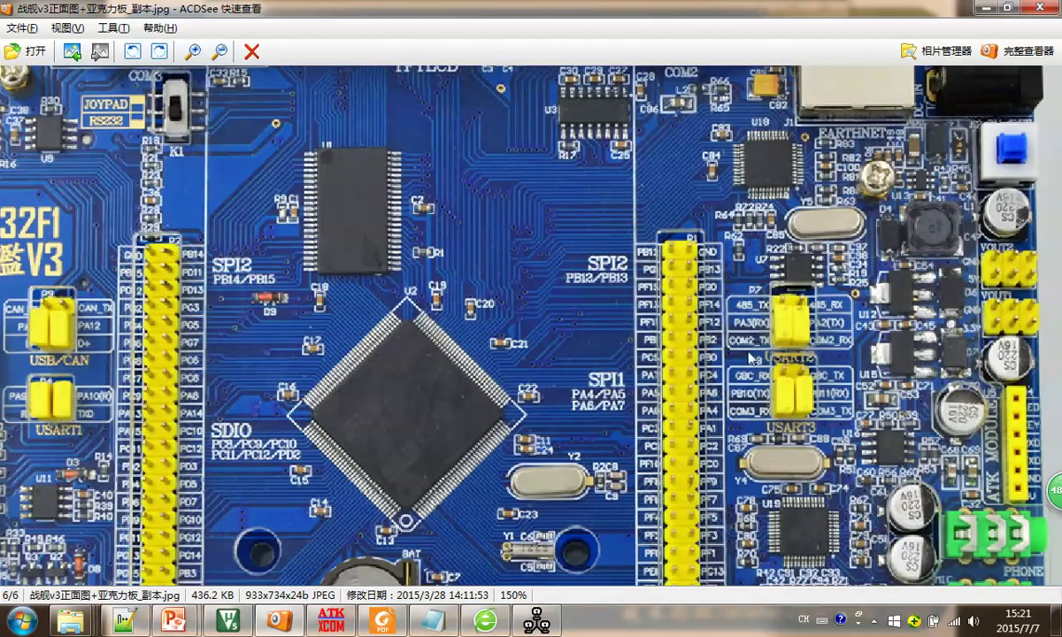
mouse_move(748, 359)
left_mouse_down()
mouse_move(734, 425)
mouse_move(885, 405)
left_mouse_up()
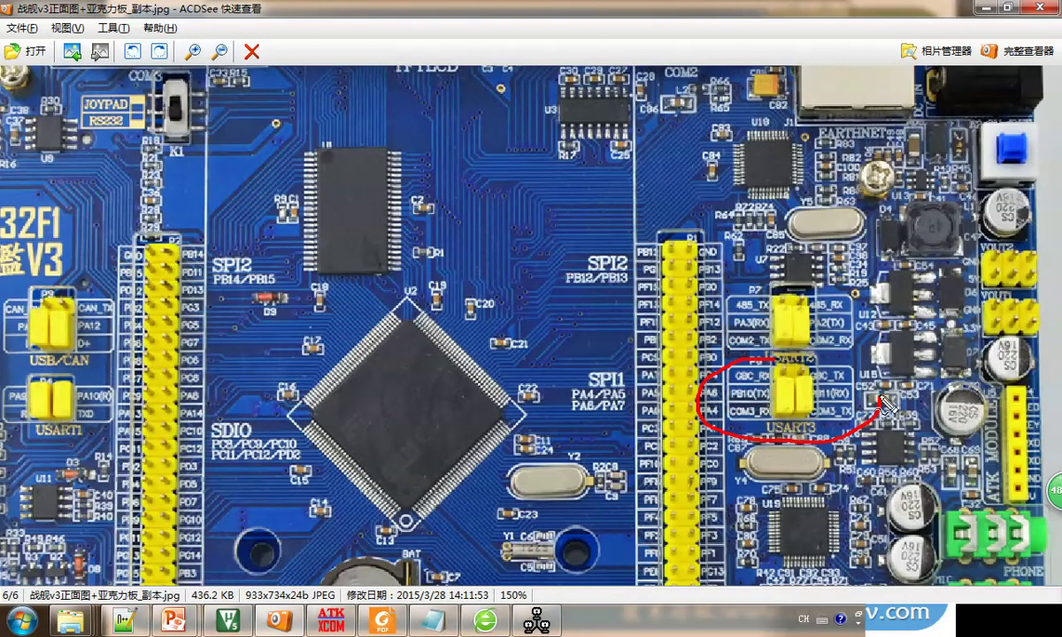
key("Escape")
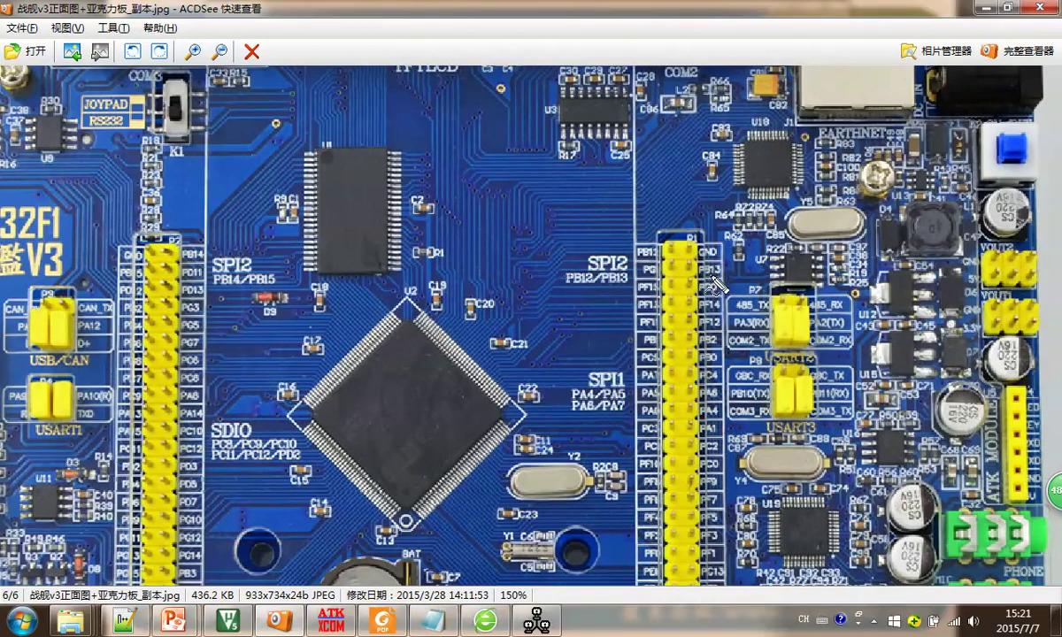
Close the board photo and return to the 战舰V3 wiring slide in the PowerPoint slideshow
double_click(585, 18)
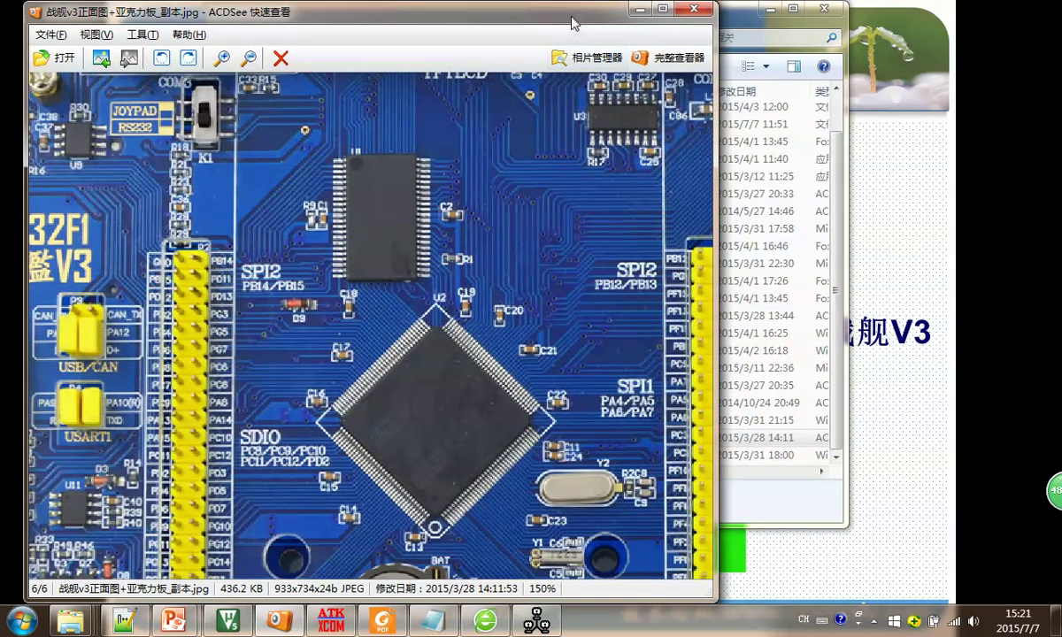
left_click_drag(544, 20, 743, 39)
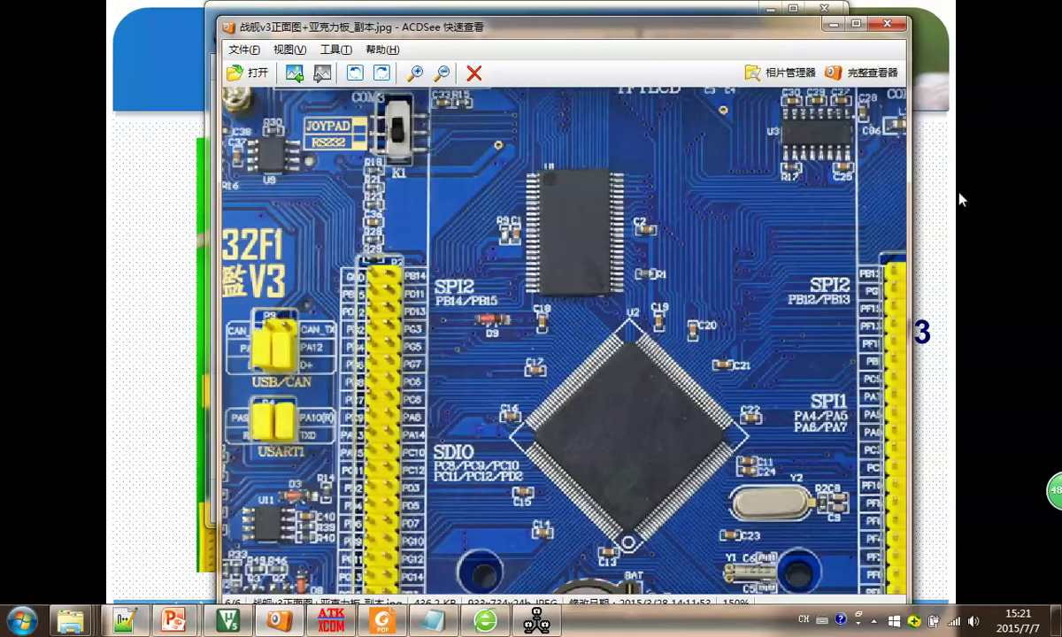
left_click(888, 24)
left_click(937, 284)
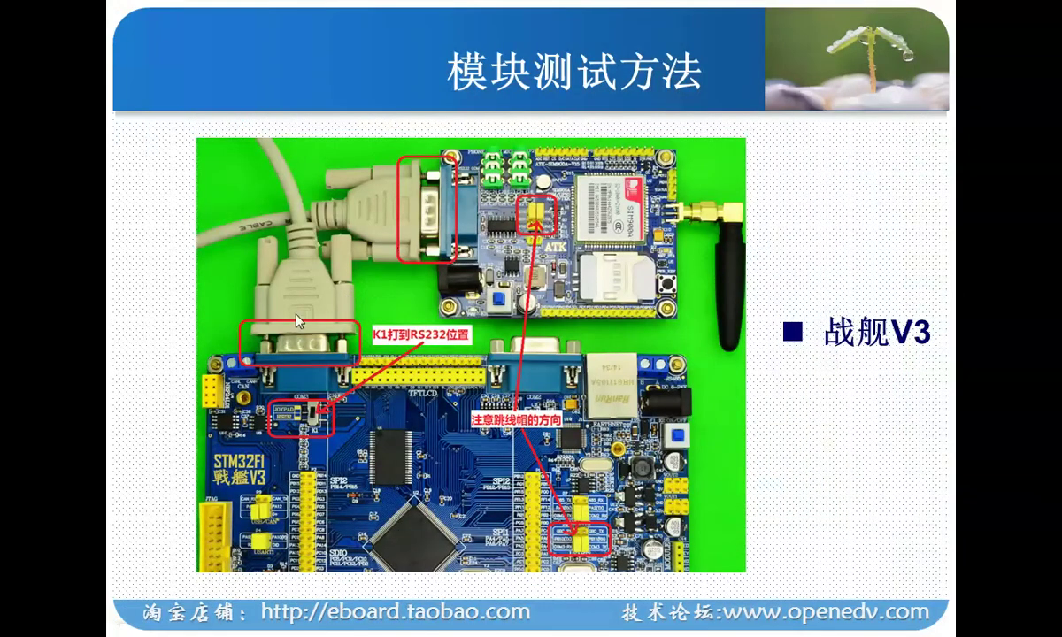
Circle the board's COM3 serial connector on the 战舰V3 slide with the pen, then clear the mark
key("ctrl+p")
mouse_move(297, 311)
left_mouse_down()
mouse_move(258, 305)
mouse_move(314, 385)
mouse_move(307, 317)
left_mouse_up()
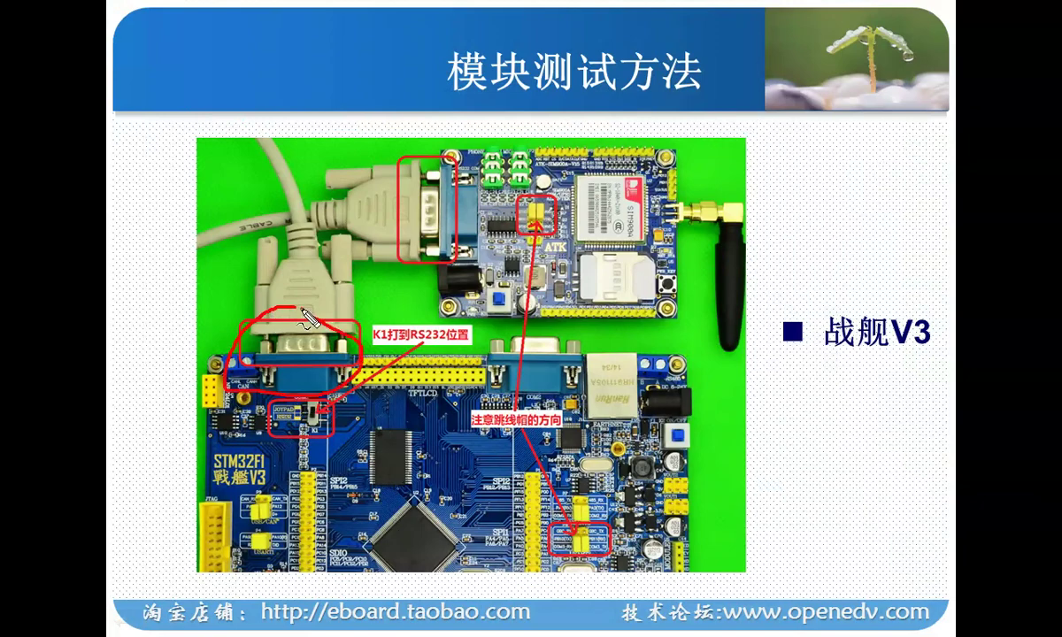
key("Escape")
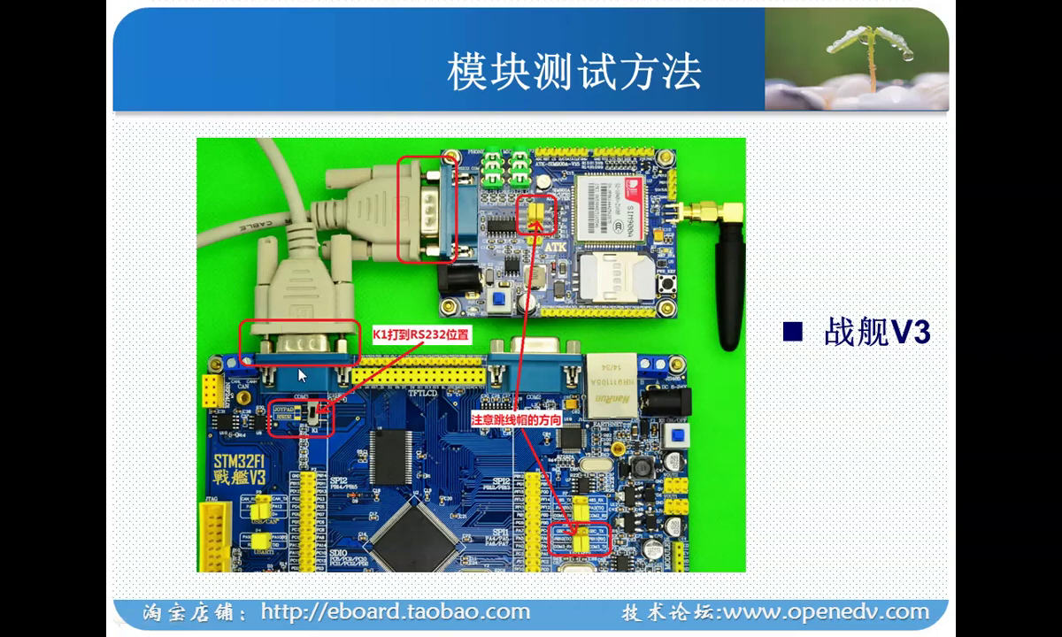
Circle the K1 switch and its K1打到RS232位置 label with the pen, then clear the marks and stay on the 战舰V3 slide
key("ctrl+p")
mouse_move(331, 405)
left_mouse_down()
mouse_move(265, 398)
mouse_move(297, 431)
mouse_move(329, 396)
left_mouse_up()
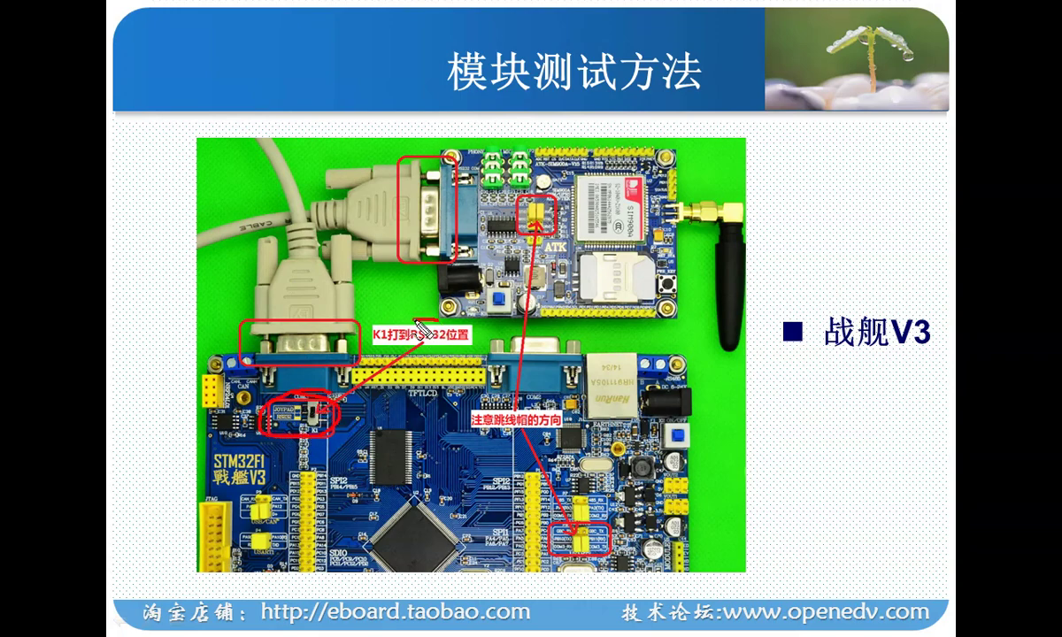
mouse_move(416, 320)
left_mouse_down()
mouse_move(372, 341)
mouse_move(446, 323)
mouse_move(412, 312)
left_mouse_up()
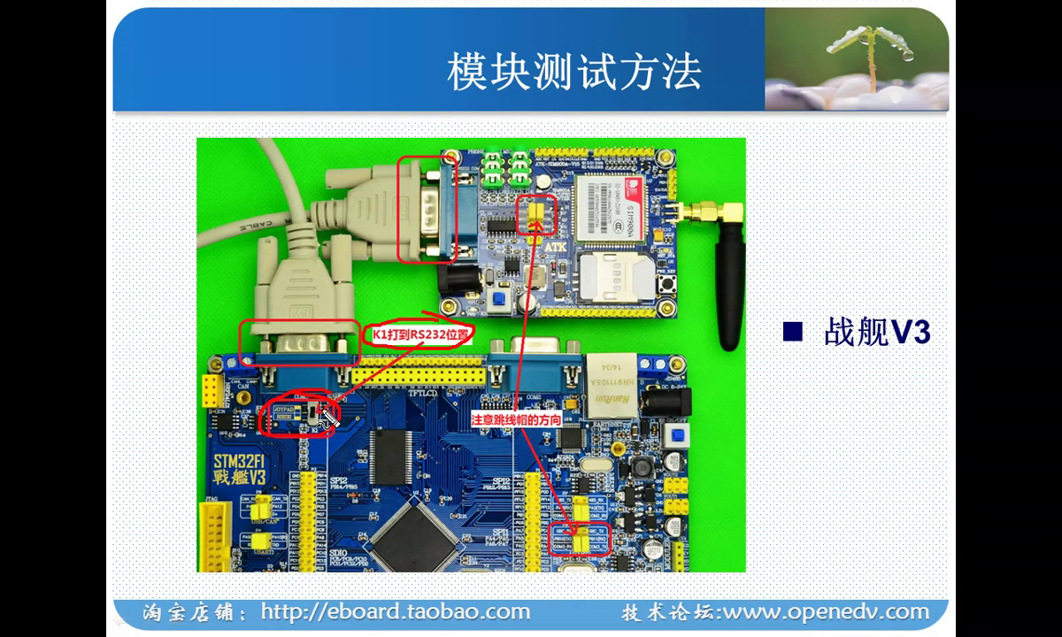
key("Escape")
key("Page_Down")
key("Page_Up")
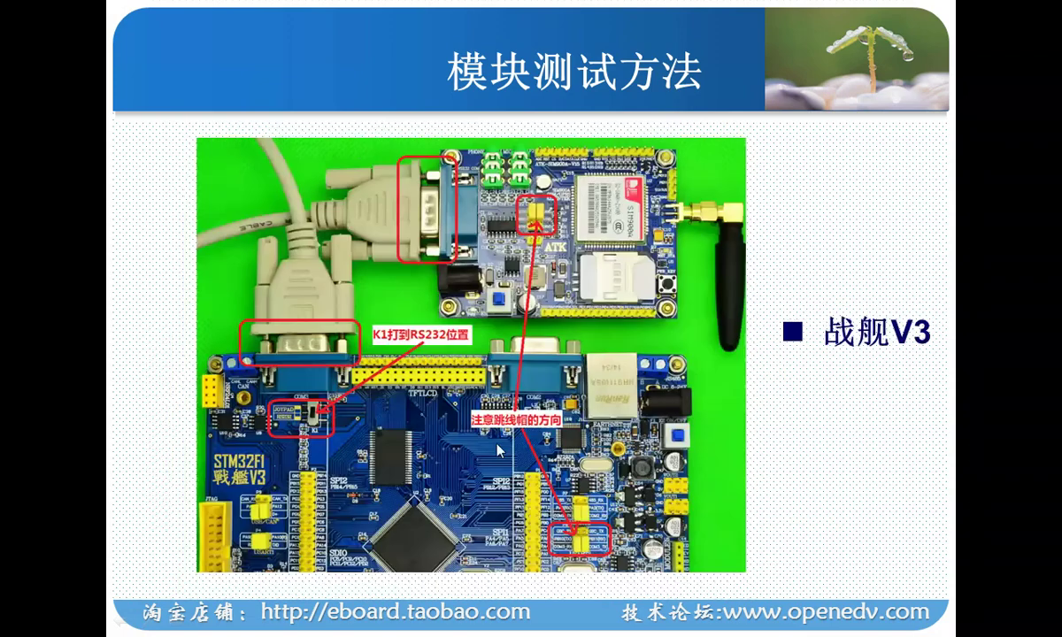